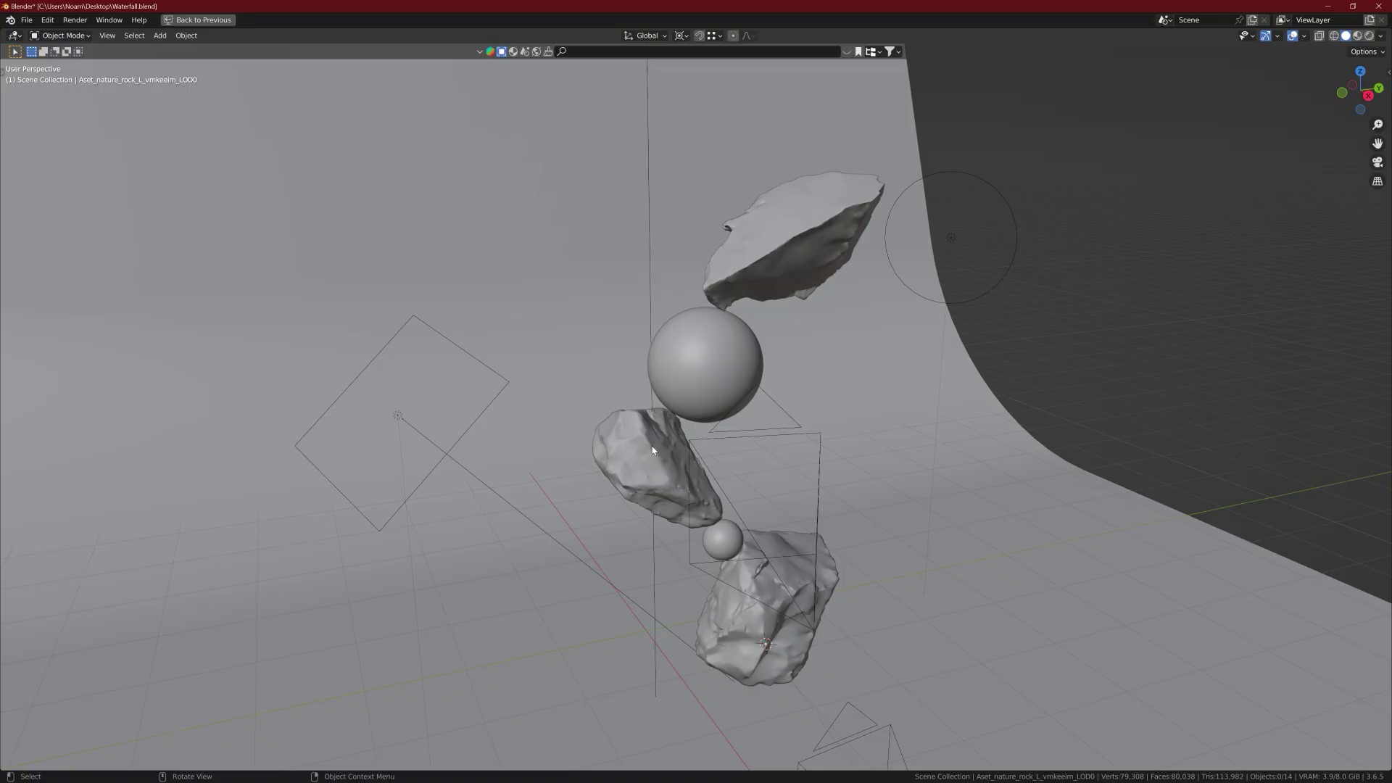
- Select the Ground backdrop and examine its base mesh in Edit Mode from several angles
middle_click_drag(652, 447, 341, 397, "shift")
scroll(506, 429, "down", 5)
scroll(538, 423, "up", 3)
left_click(435, 397, "shift")
middle_click_drag(435, 397, 635, 413)
scroll(578, 422, "down", 4)
key("Tab")
scroll(428, 475, "up", 3)
scroll(406, 466, "down", 3)
middle_click_drag(428, 460, 488, 387)
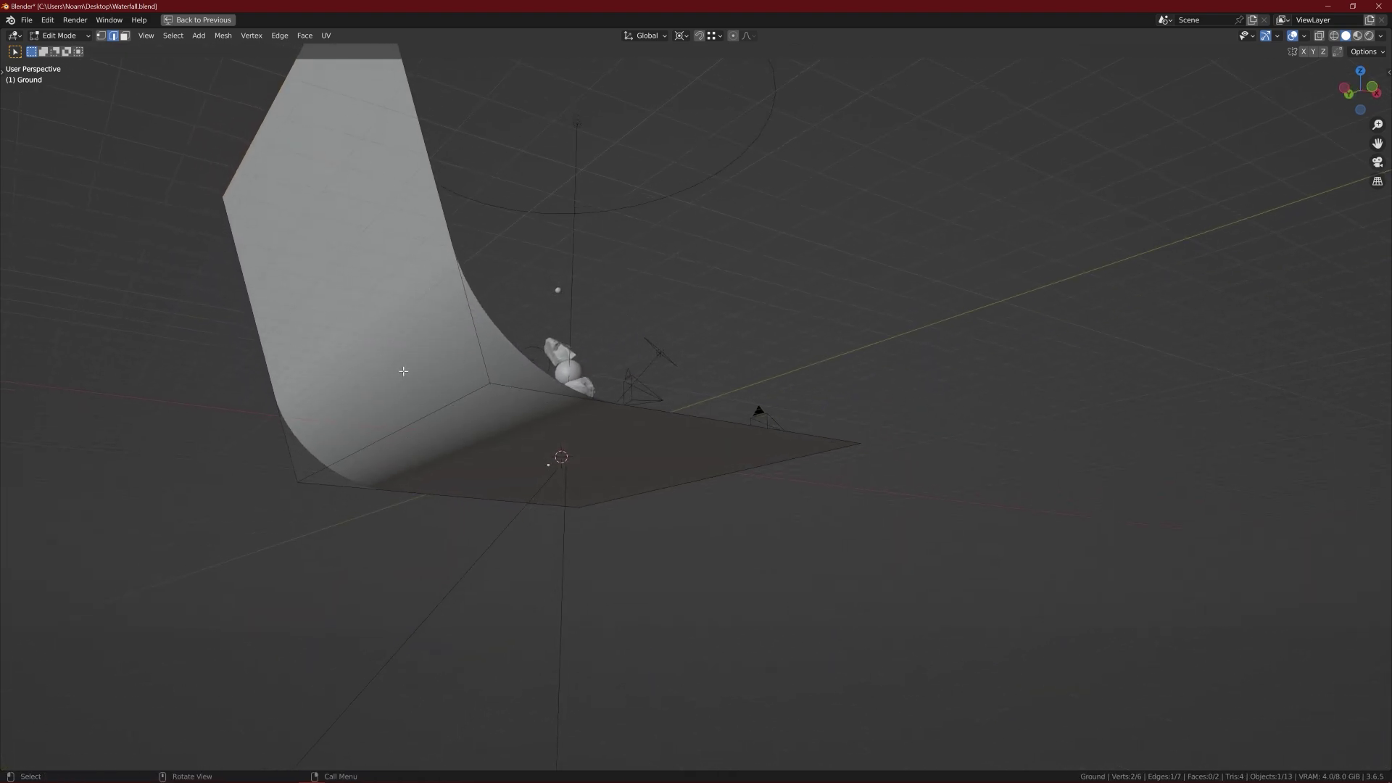
middle_click_drag(464, 341, 497, 377)
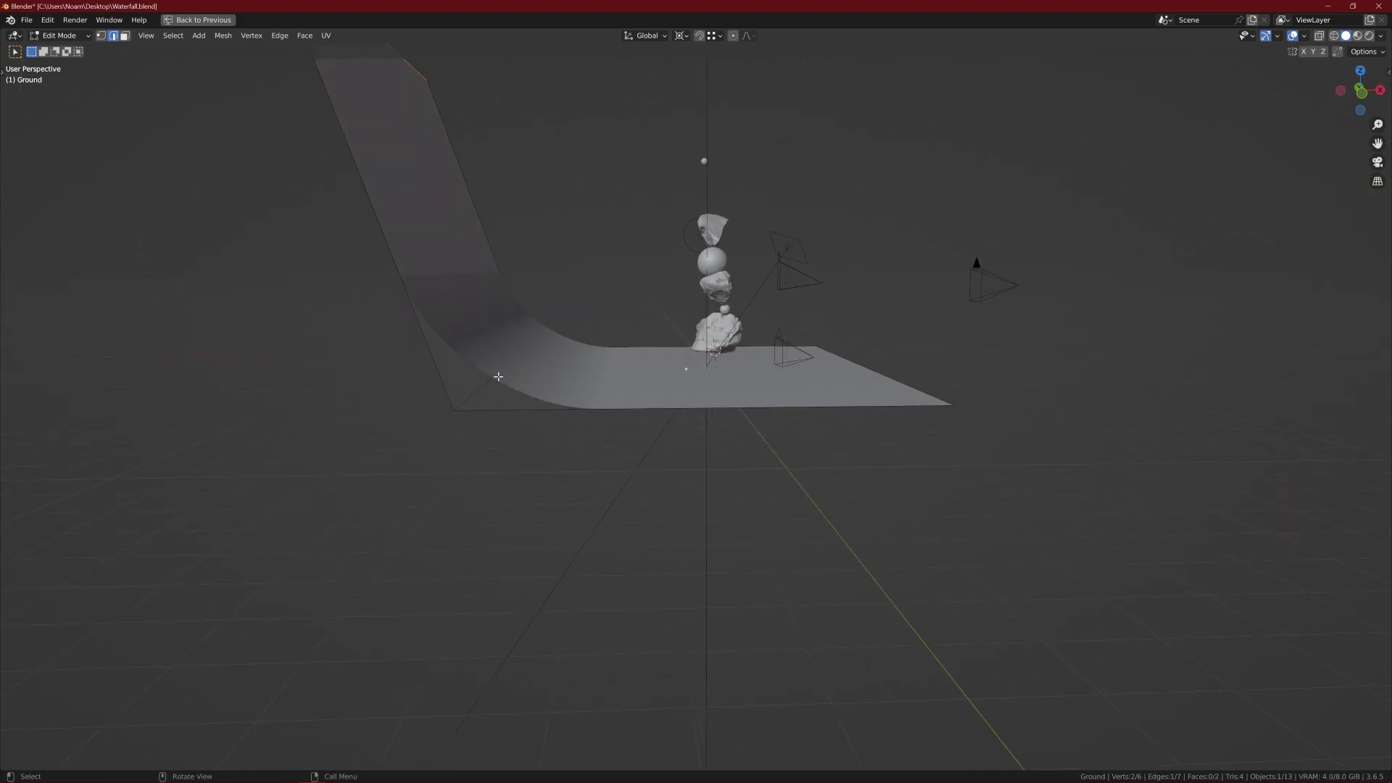
- Restore the full editor layout to check the Ground's curved bevel and modifiers, and return to Object Mode
key("ctrl+space")
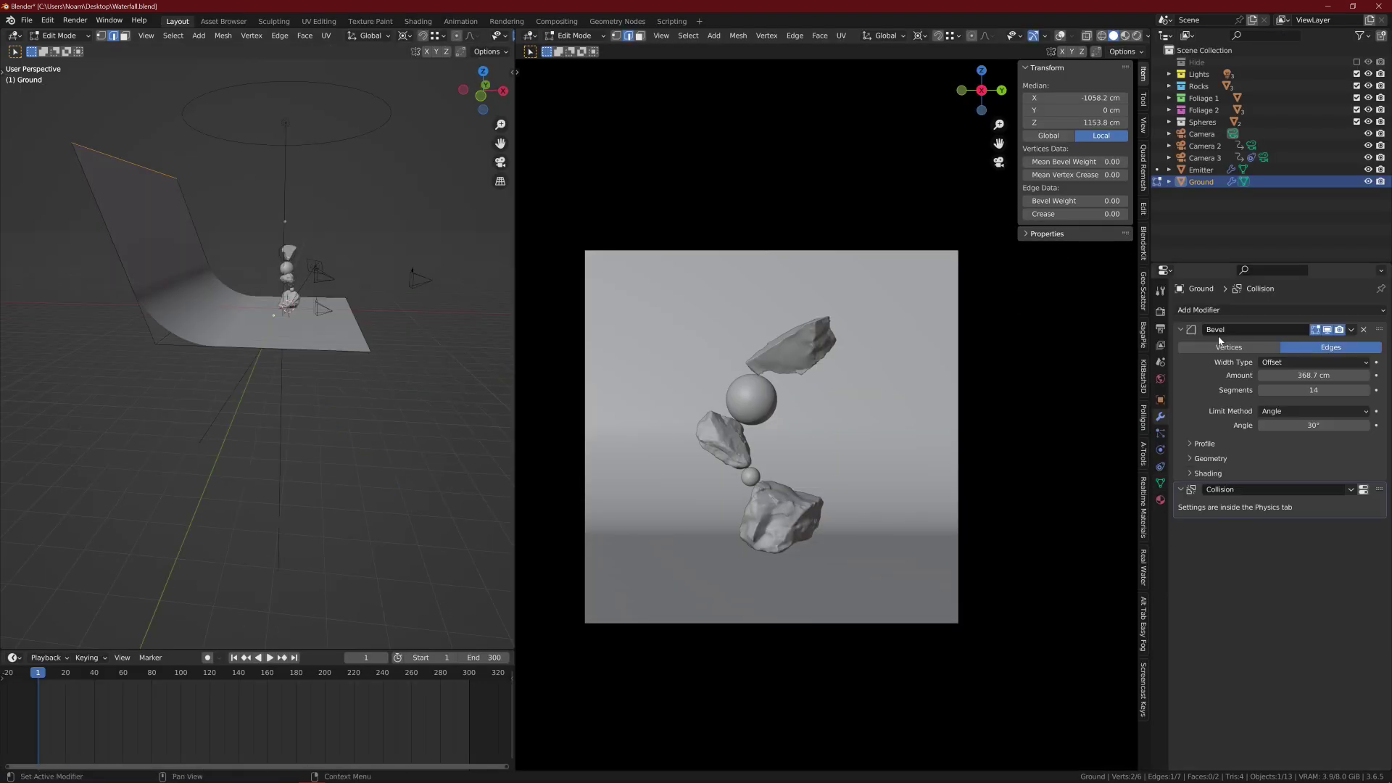
middle_click_drag(159, 369, 229, 337)
scroll(229, 336, "up", 2)
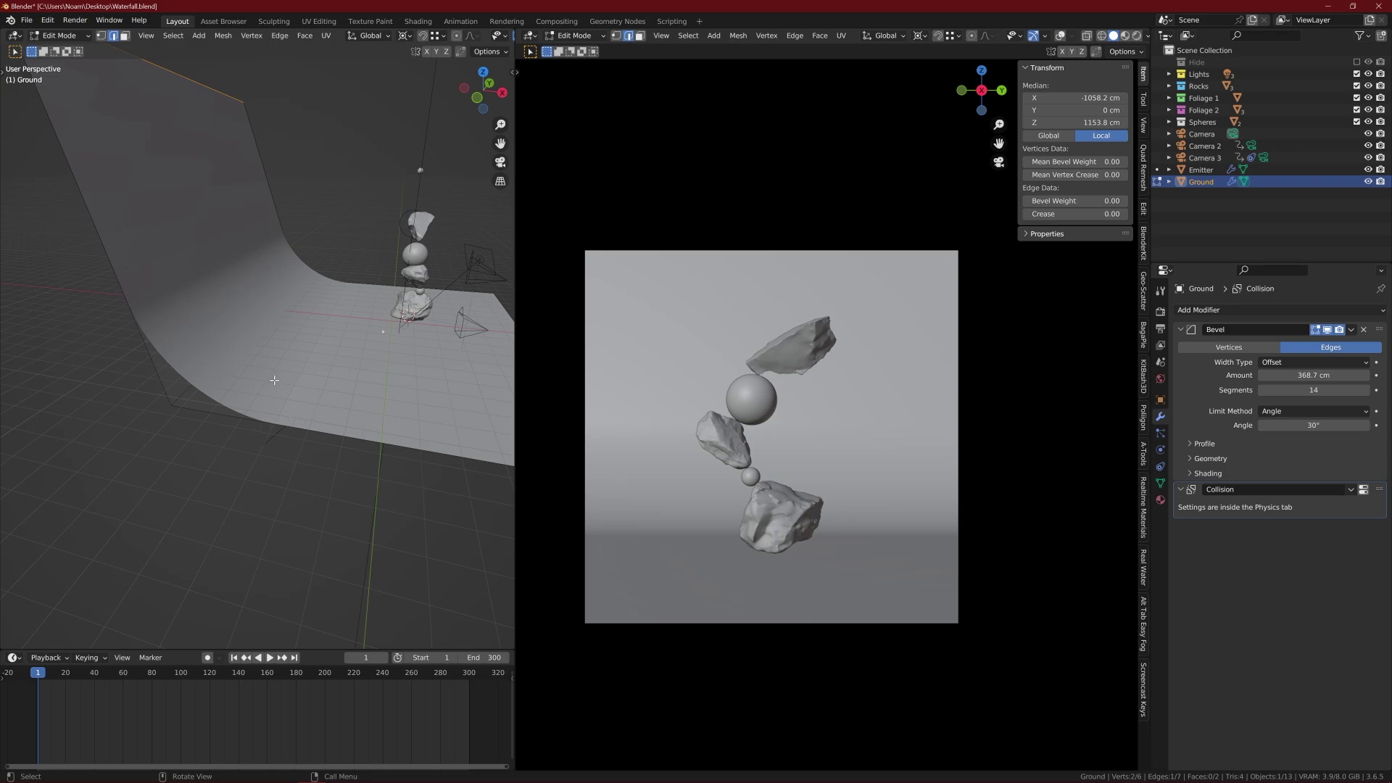
middle_click_drag(345, 363, 271, 319)
key("Tab")
- Select the uppermost rock and show the maximized viewport in Rendered shading
scroll(298, 371, "up", 3)
scroll(310, 348, "up", 2)
left_click(313, 291)
key("ctrl+space")
scroll(486, 399, "down", 3)
middle_click_drag(584, 395, 610, 389)
key("z")
left_click(604, 314)
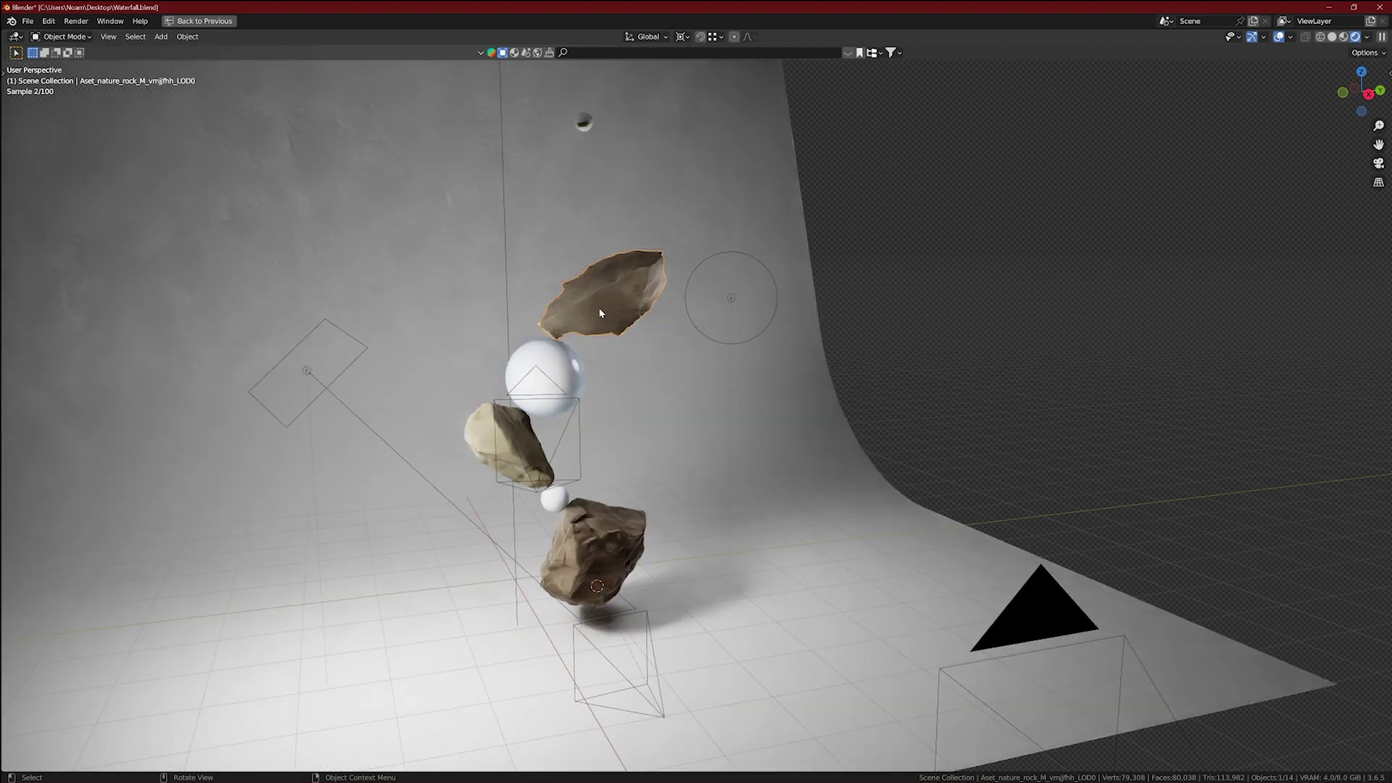
- Examine the rendered rocks and spheres up close and from several sides
scroll(595, 312, "up", 3)
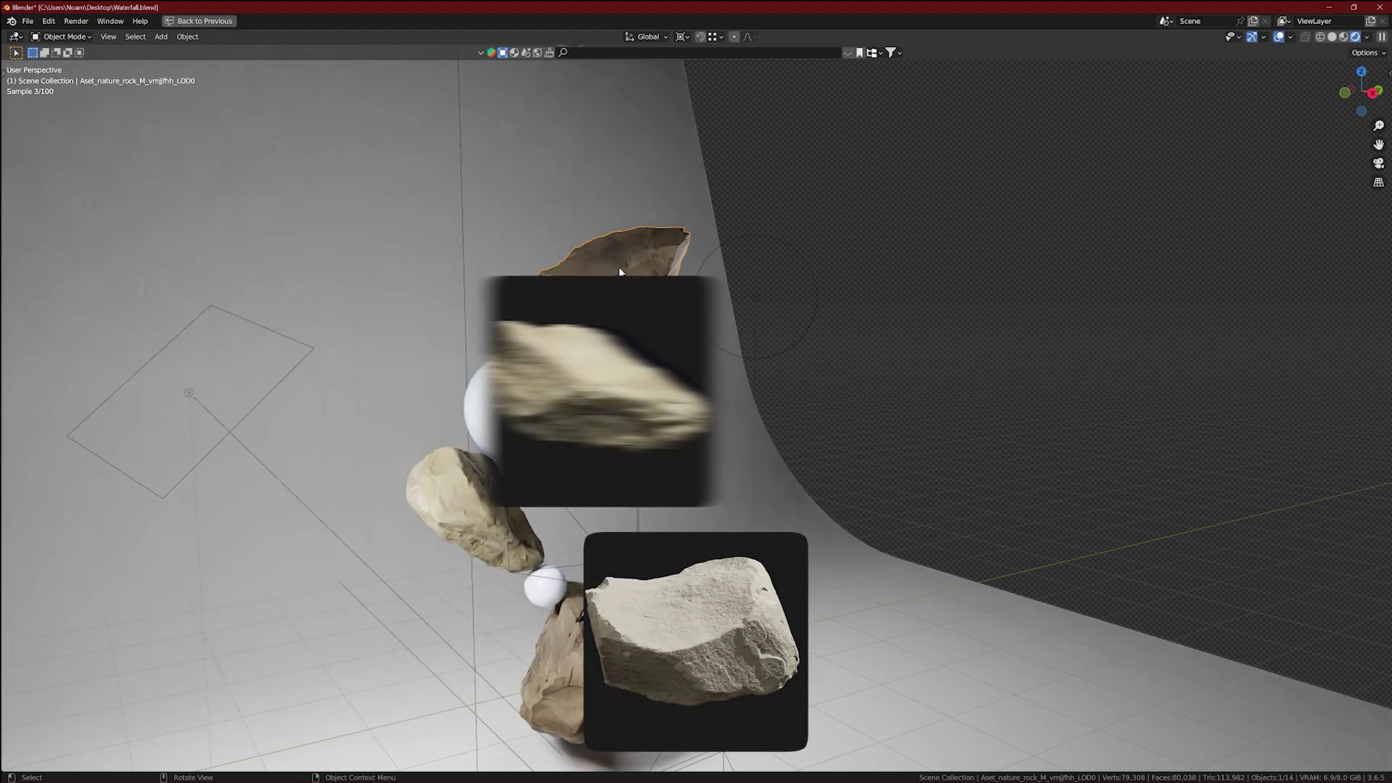
scroll(618, 265, "up", 6)
middle_click_drag(583, 327, 589, 327)
middle_click_drag(617, 268, 674, 271)
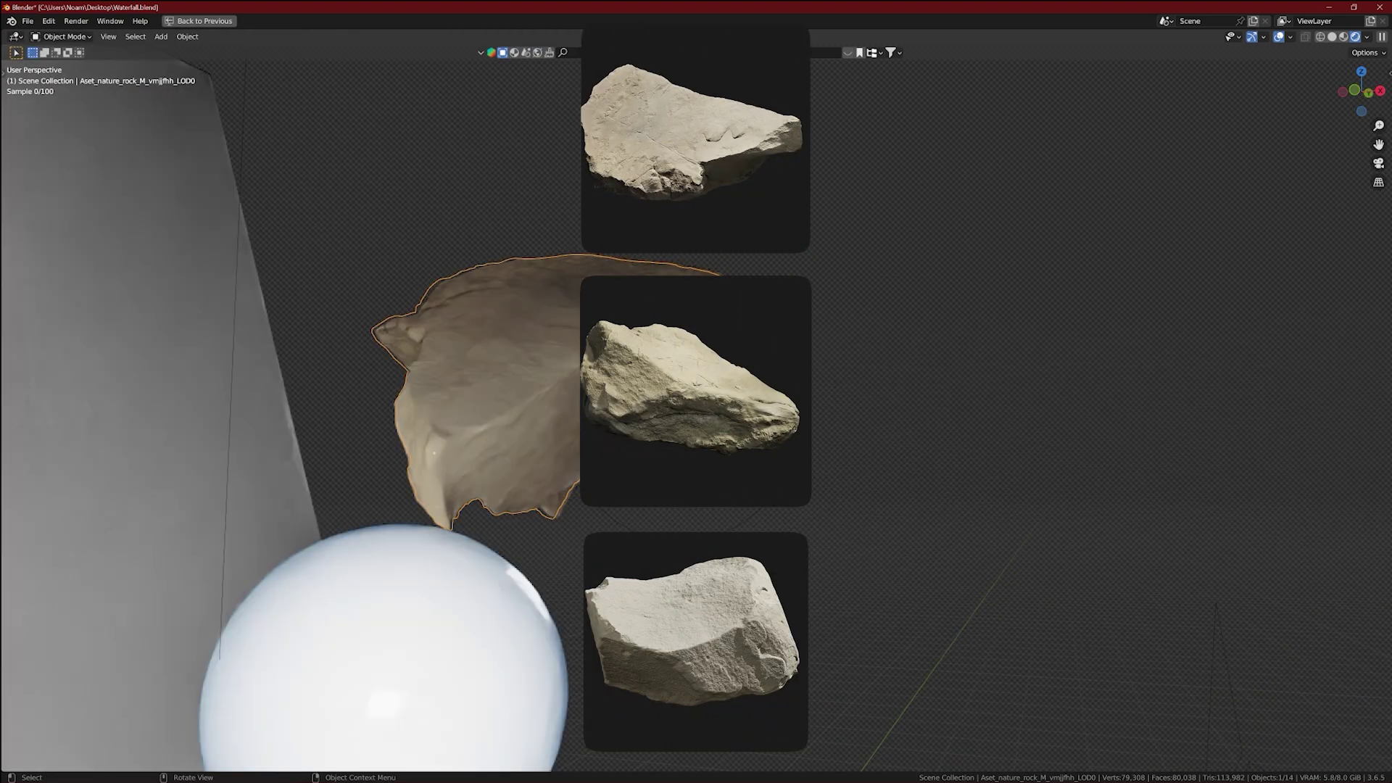
middle_click_drag(506, 363, 565, 336)
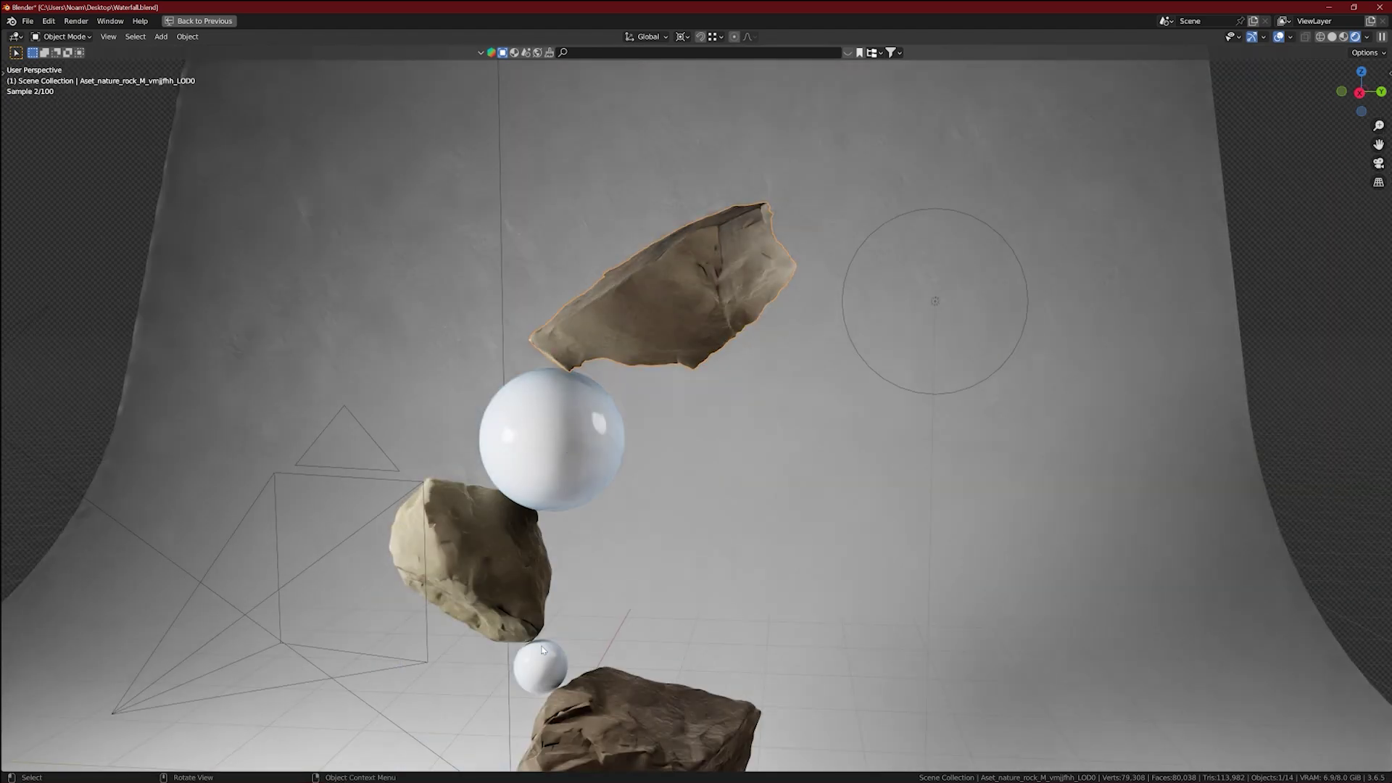
middle_click_drag(564, 410, 541, 442)
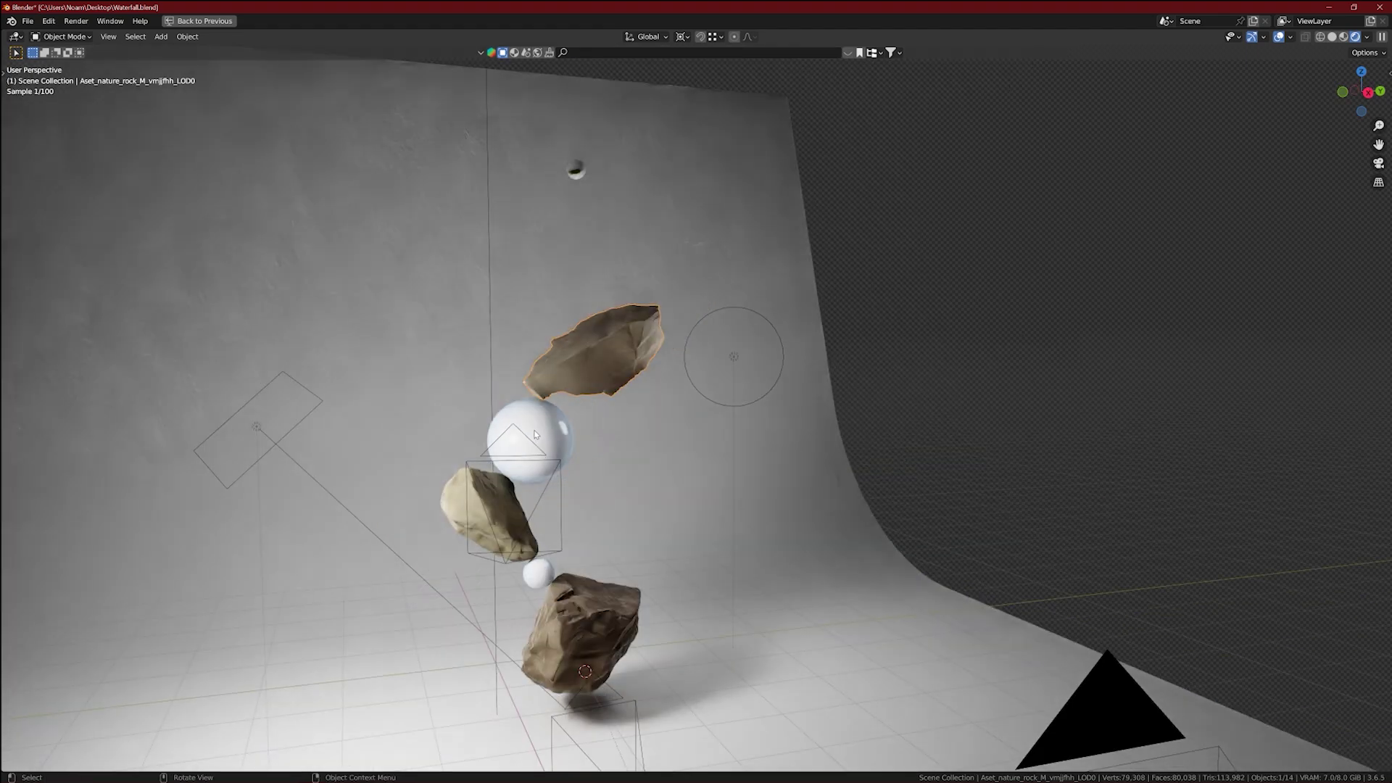
- Deselect everything and look through the active camera, fitting its frame to the viewport
key("alt+a")
key("KP_0")
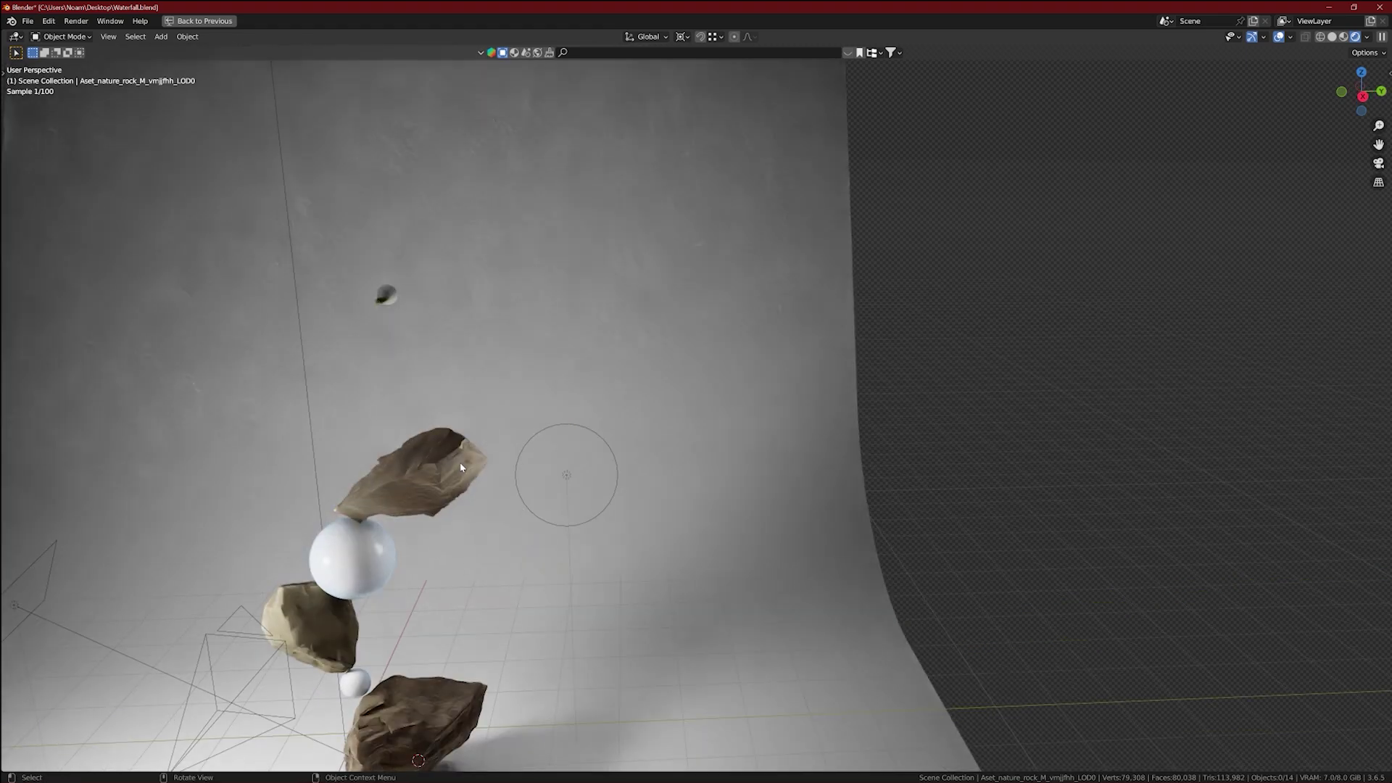
key("Home")
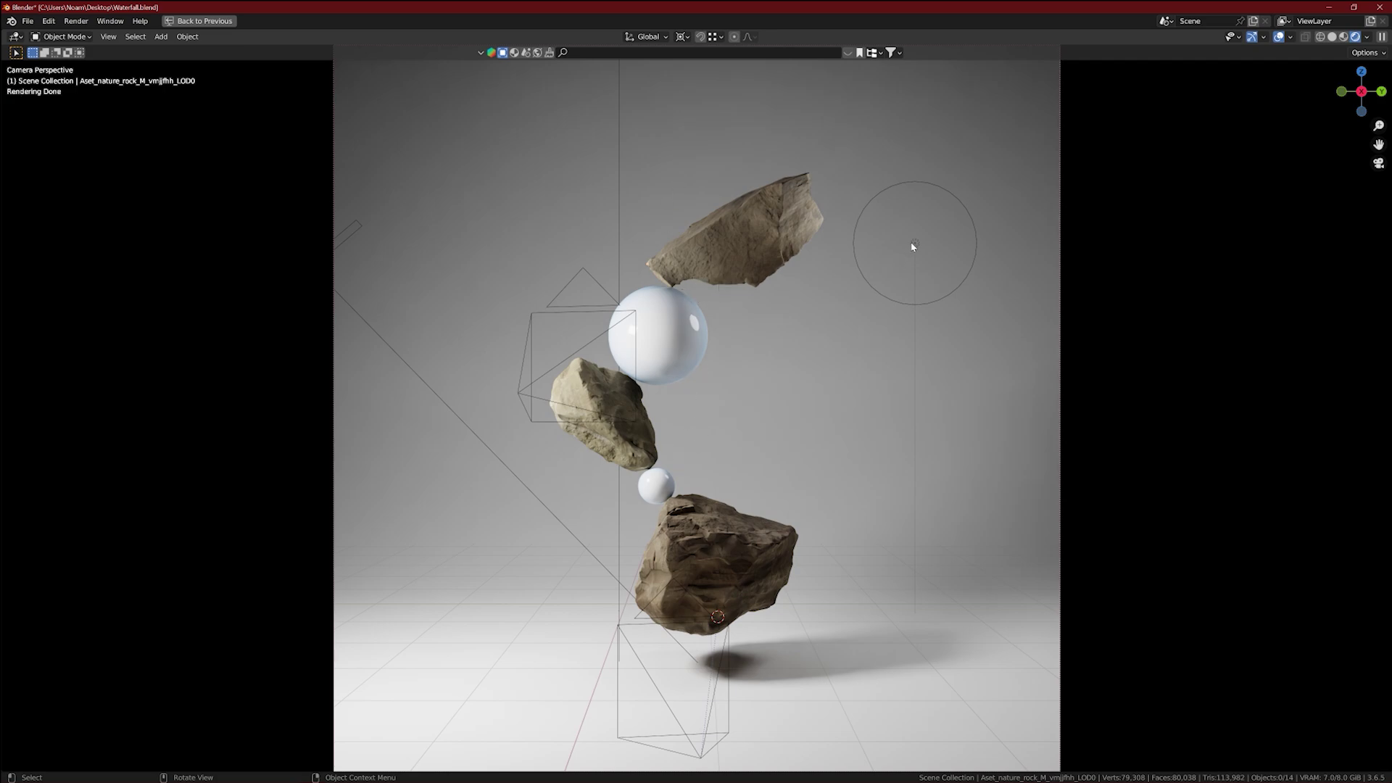
- Restore the full editor layout and save the Waterfall.blend file
key("ctrl+space")
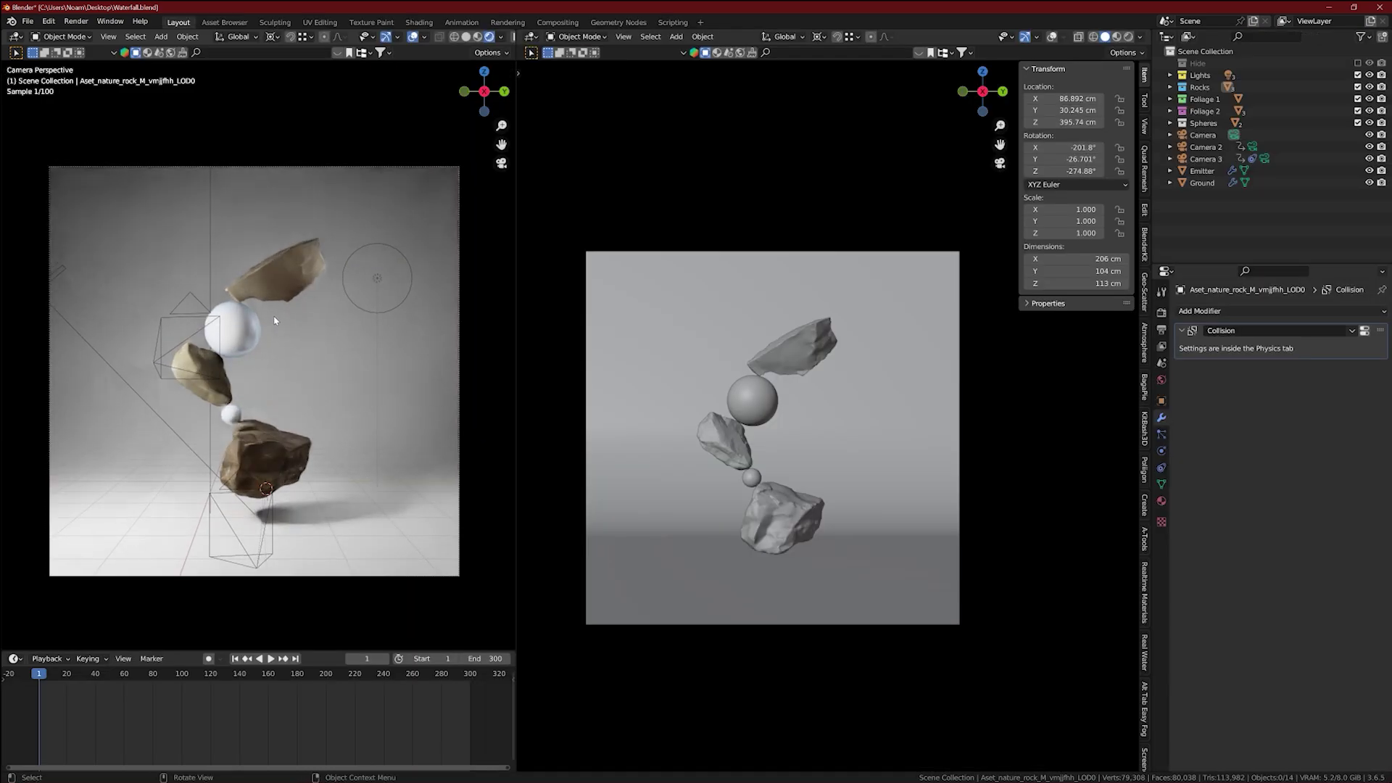
key("ctrl+s")
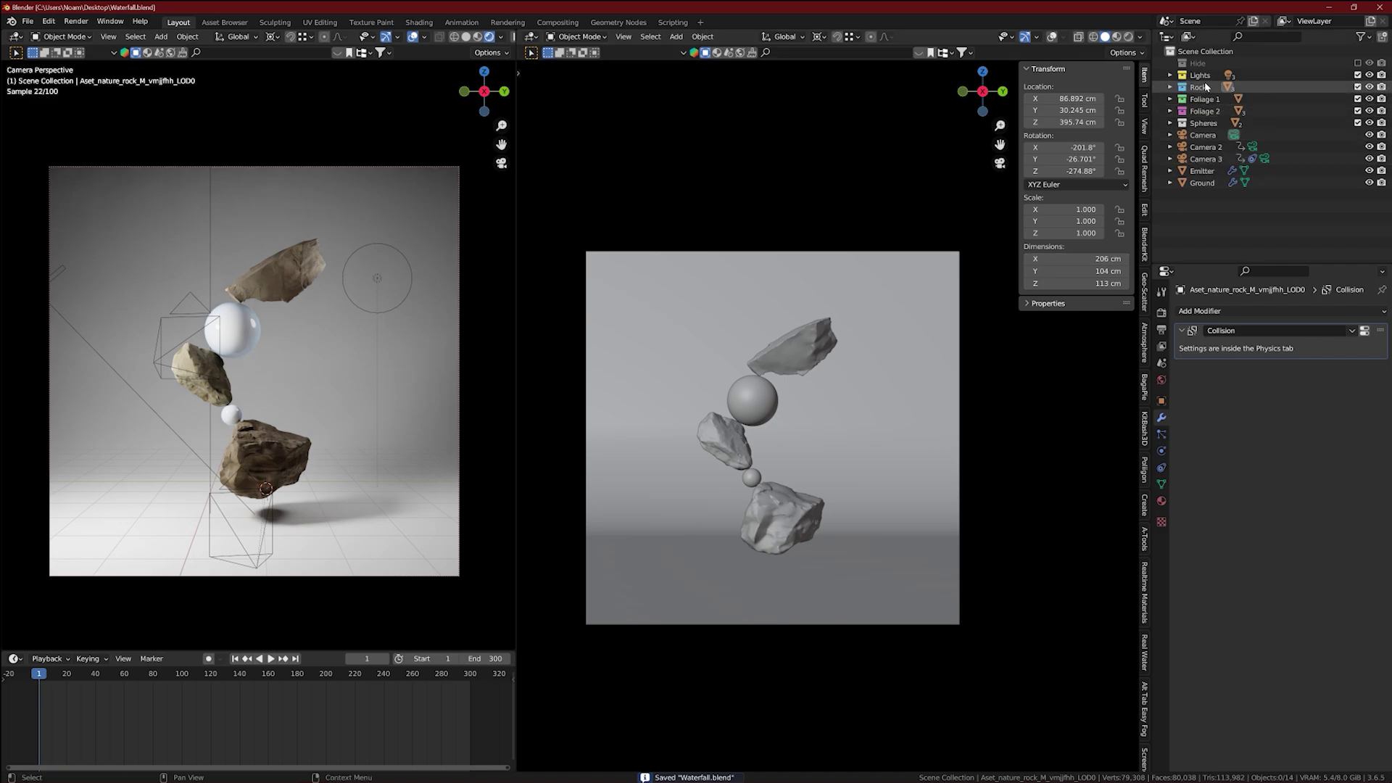
- Hide all three lights in the Lights collection and turn off the overlays in the rendered camera view
left_click(1170, 76)
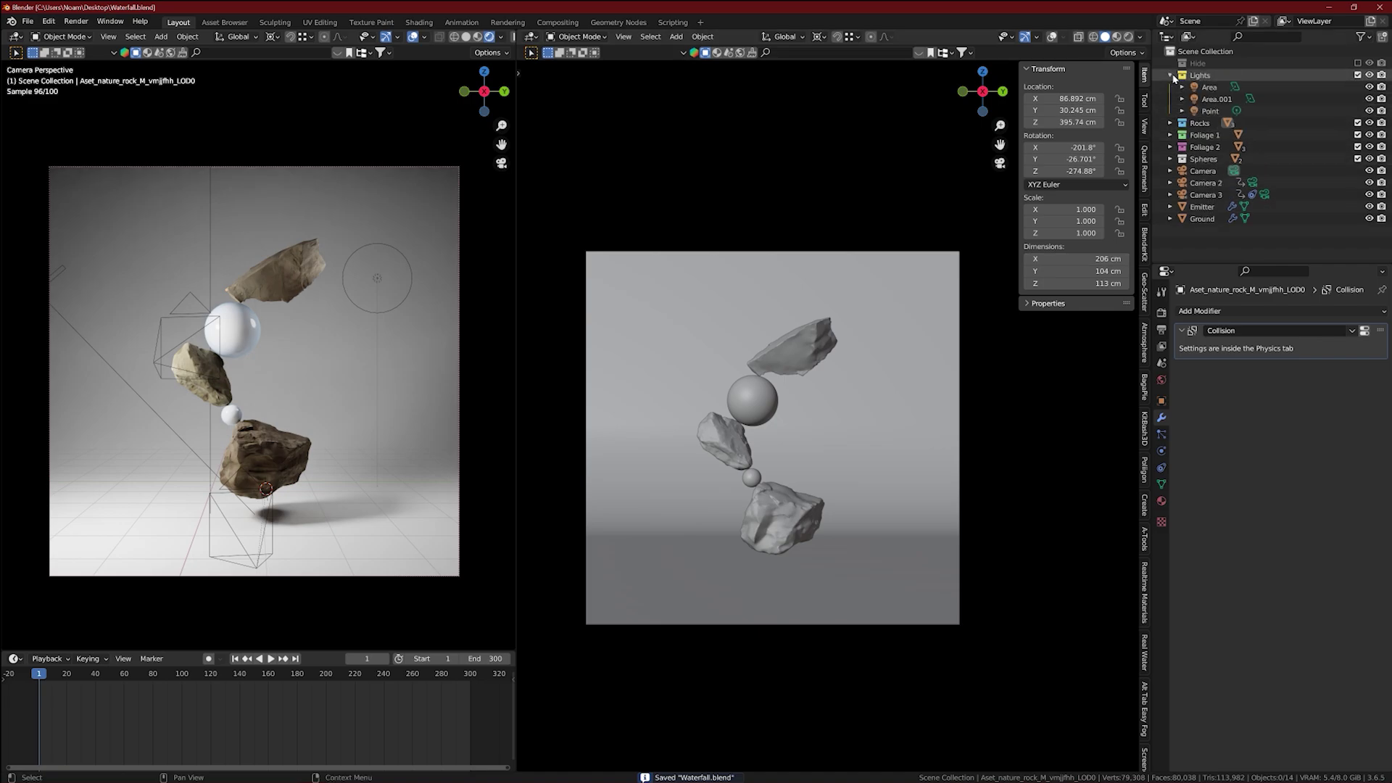
left_click_drag(1370, 87, 1369, 111)
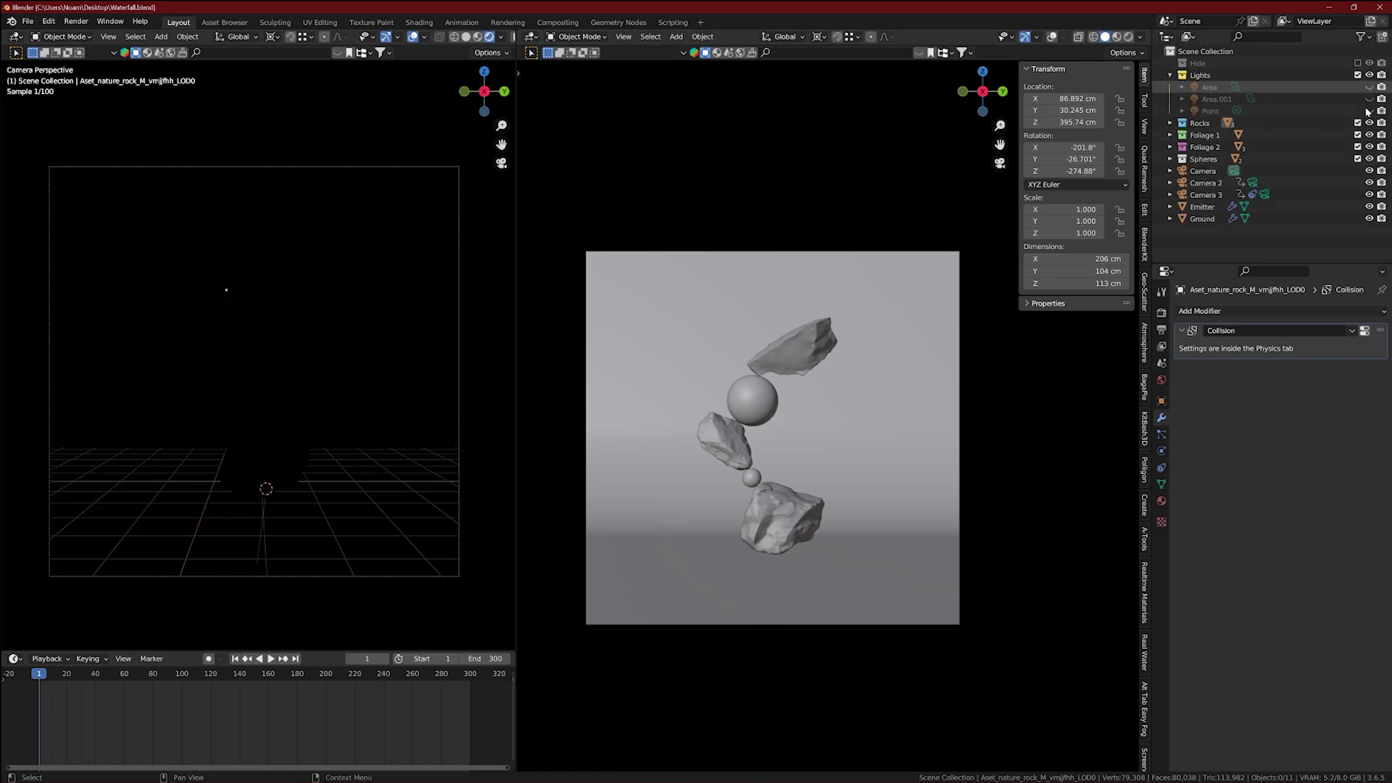
key("alt+shift+z")
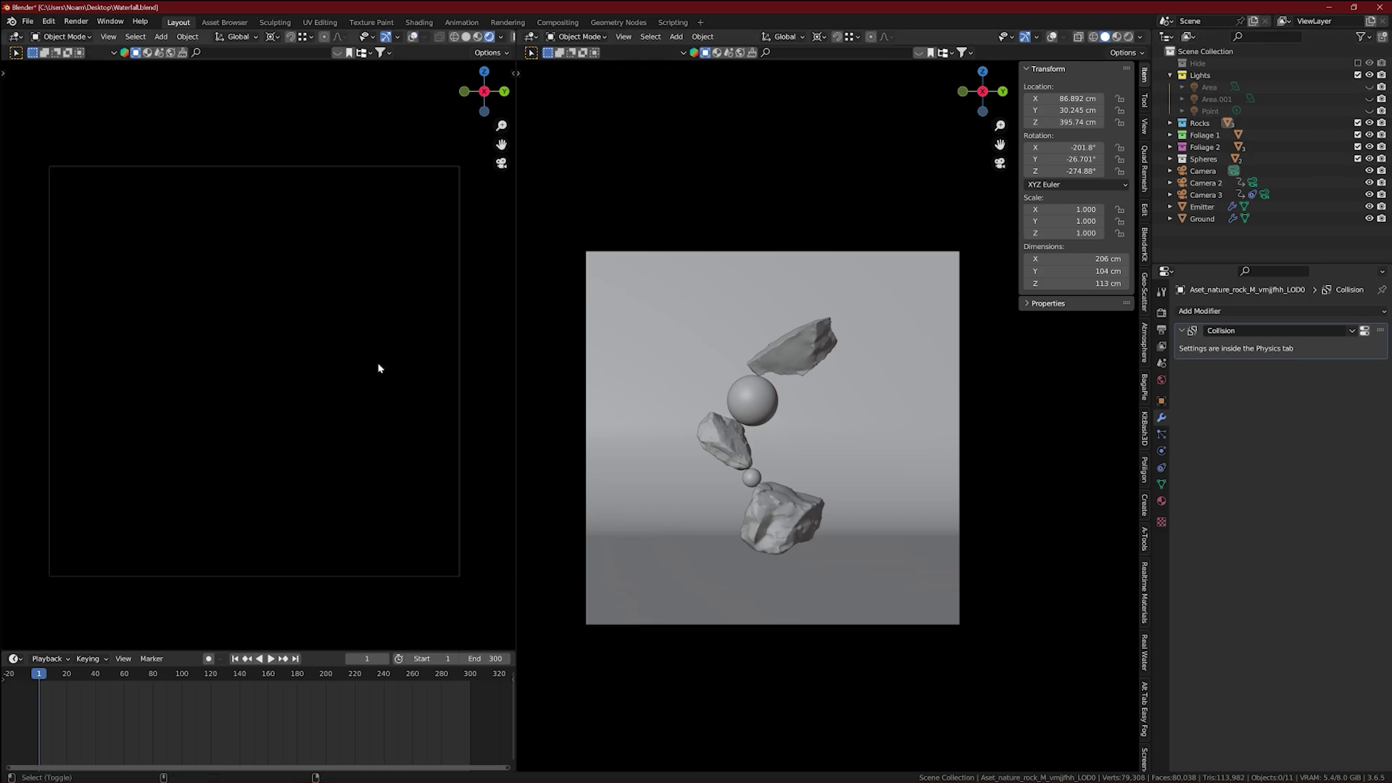
middle_click_drag(334, 370, 299, 332, "ctrl")
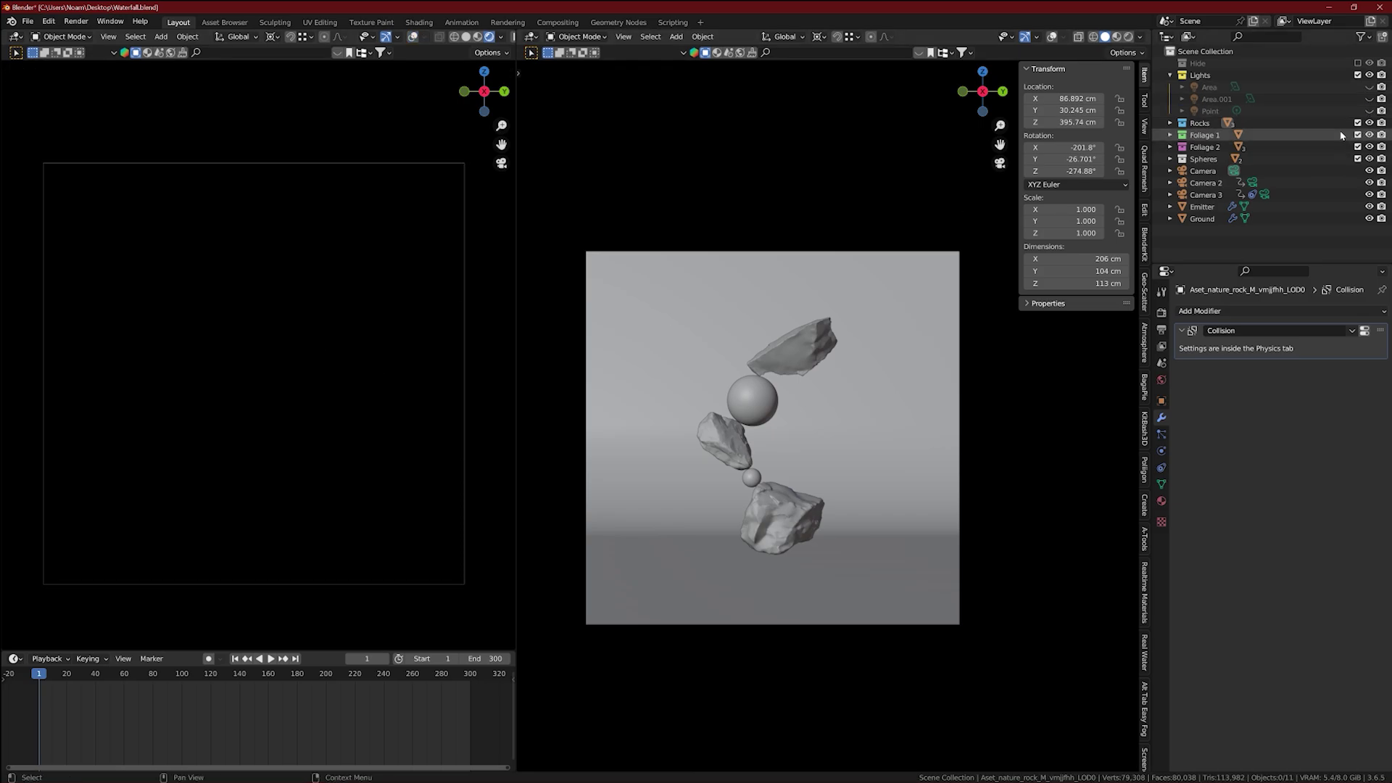
- Show only the Point light and examine its position beside the rocks and its effect on the render
left_click(1370, 111)
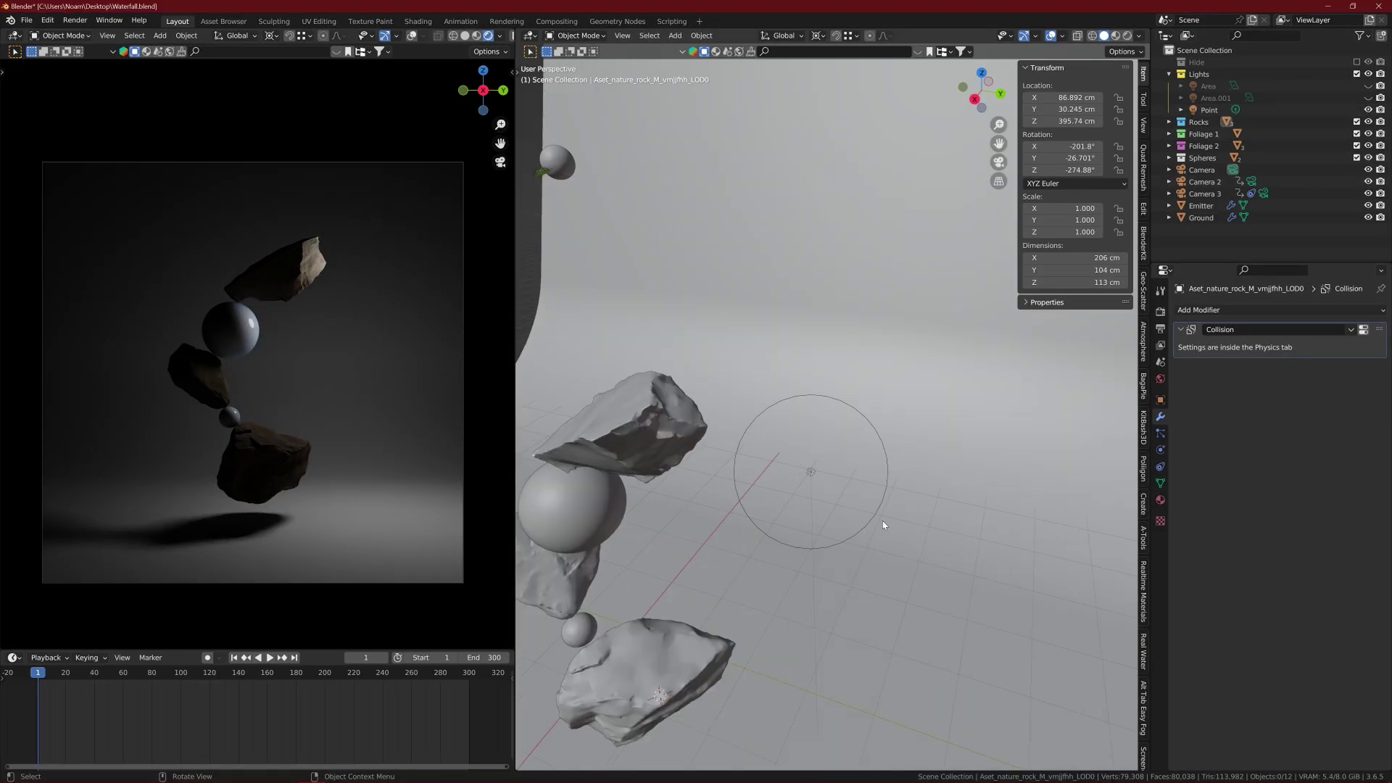
middle_click_drag(730, 515, 737, 446, "shift")
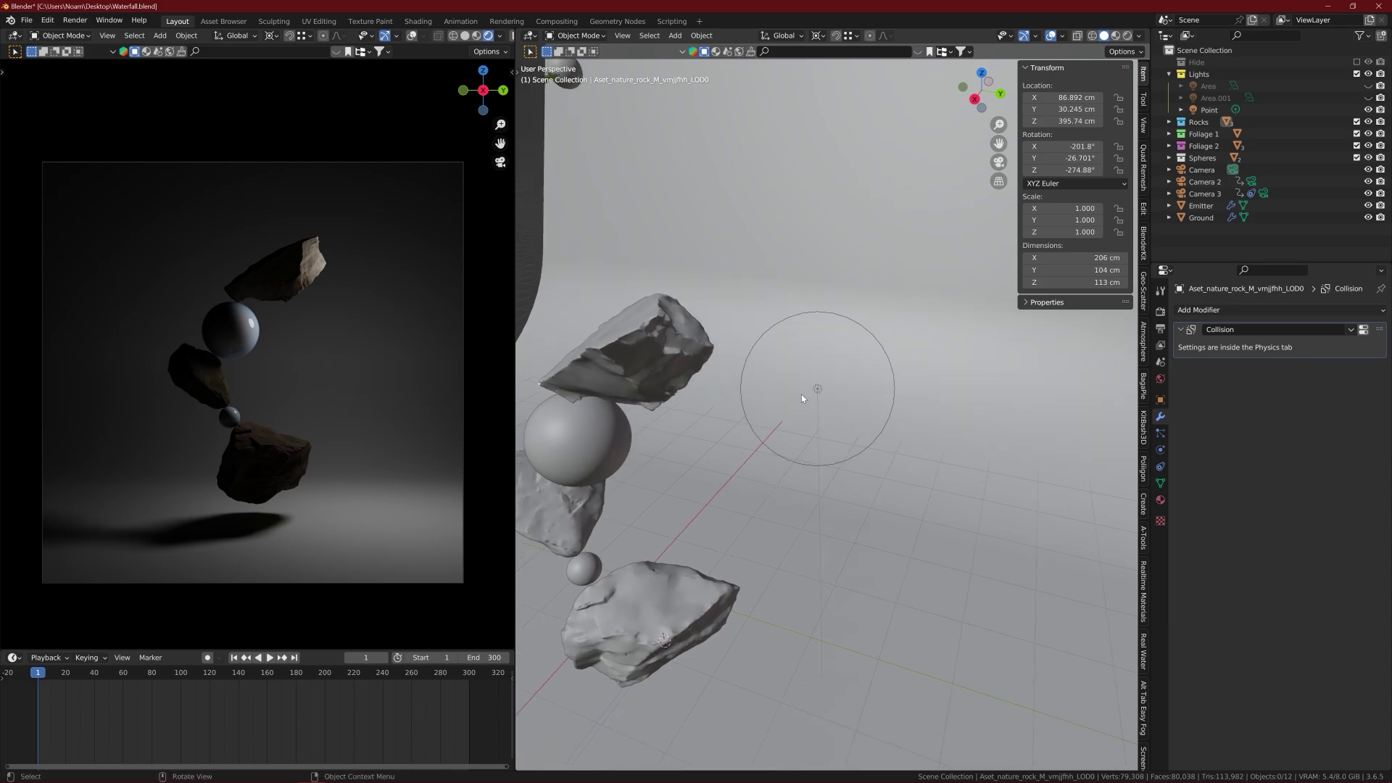
middle_click_drag(638, 349, 674, 348, "shift")
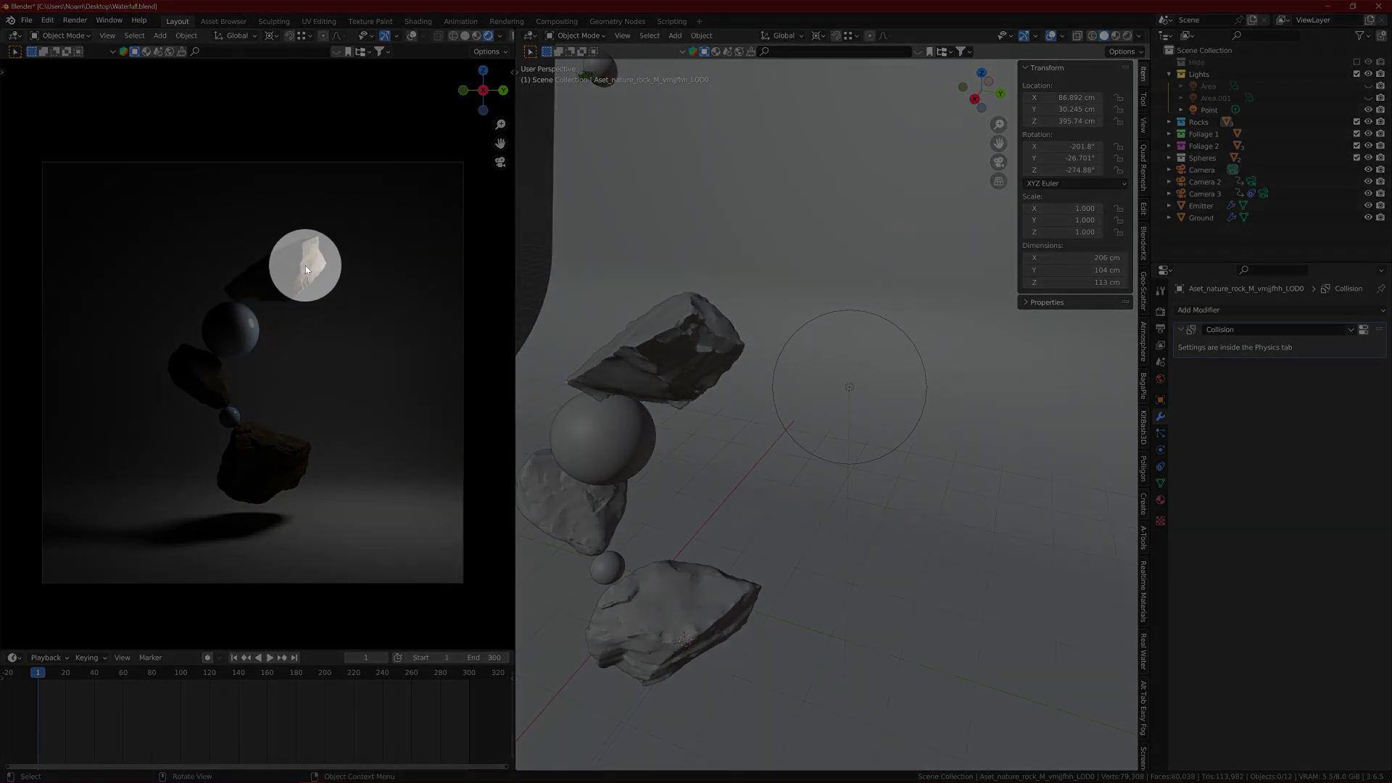
scroll(642, 419, "down", 2)
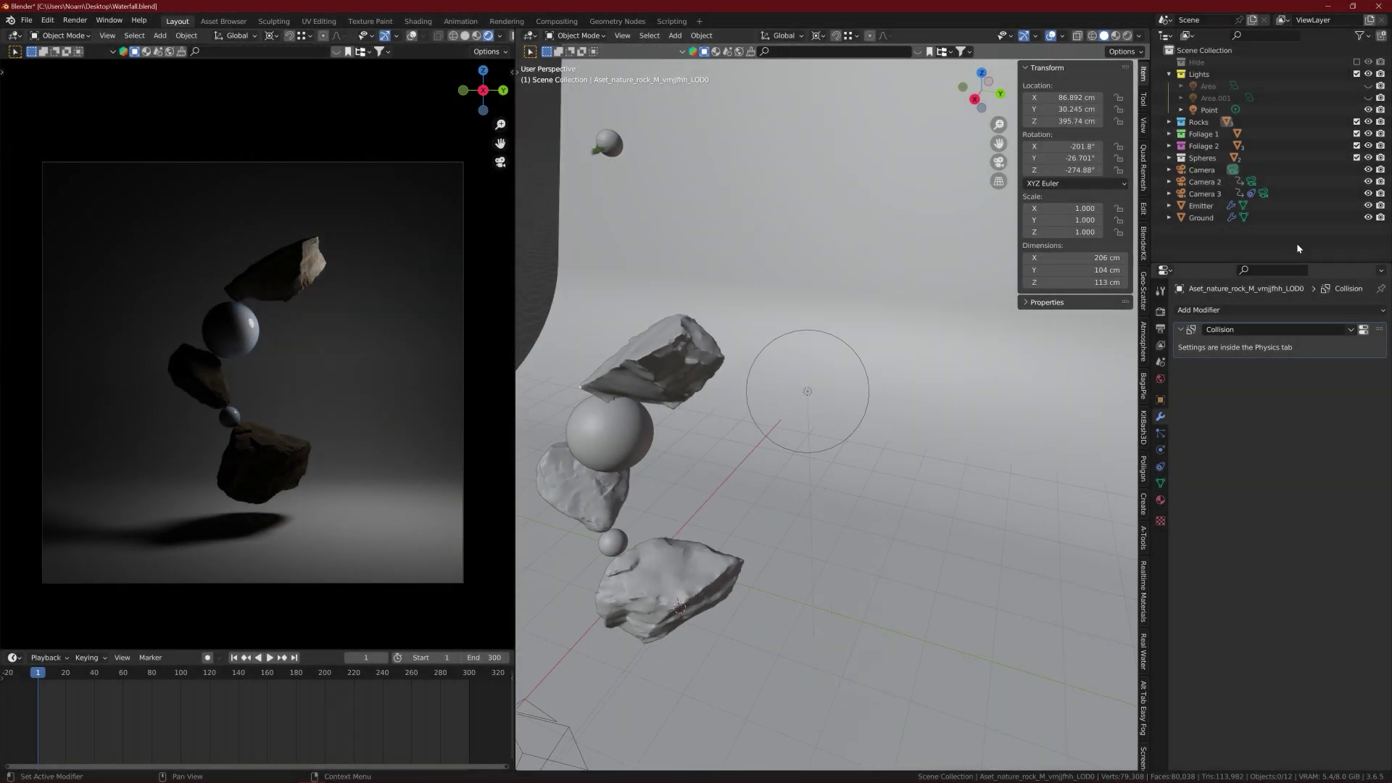
- Isolate the Area.001 light by hiding the Point light, and examine its placement above the backdrop
left_click(1369, 99)
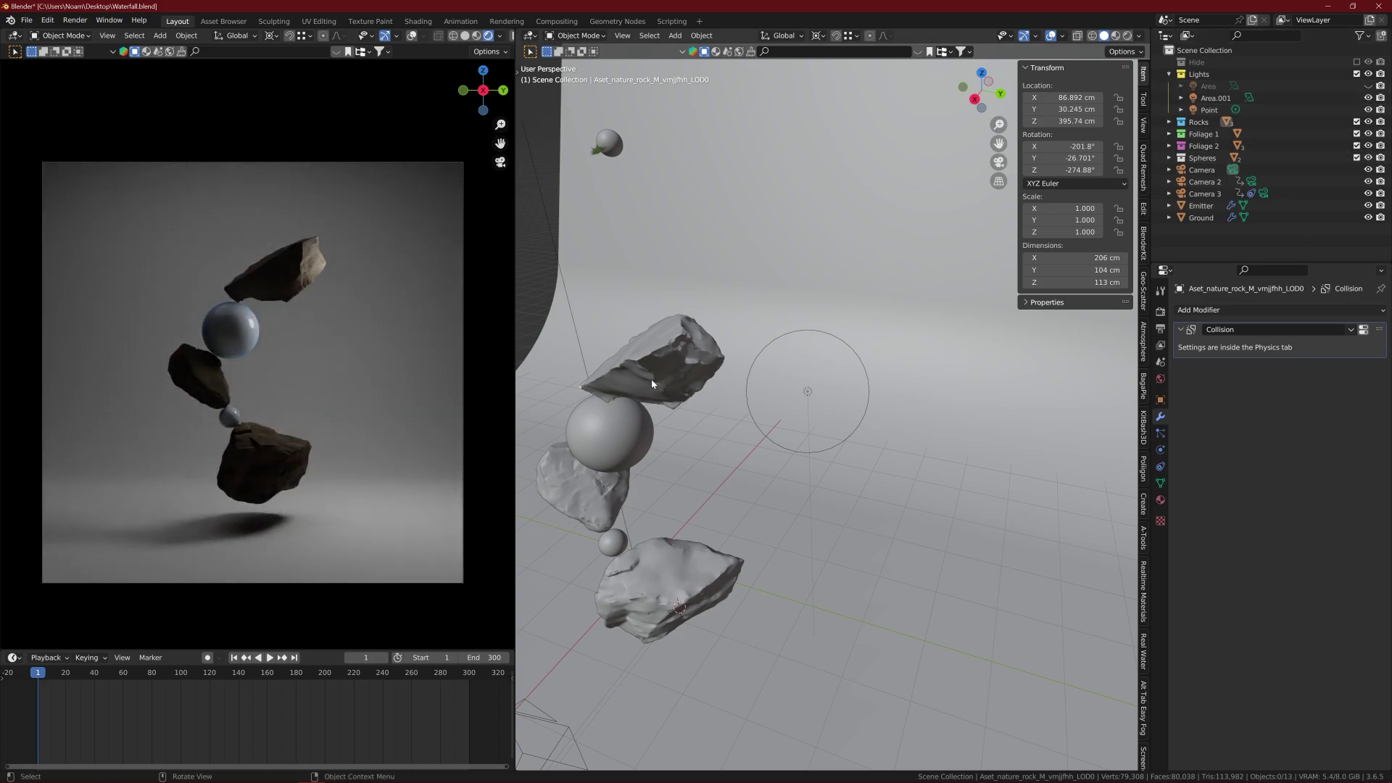
left_click(1368, 110)
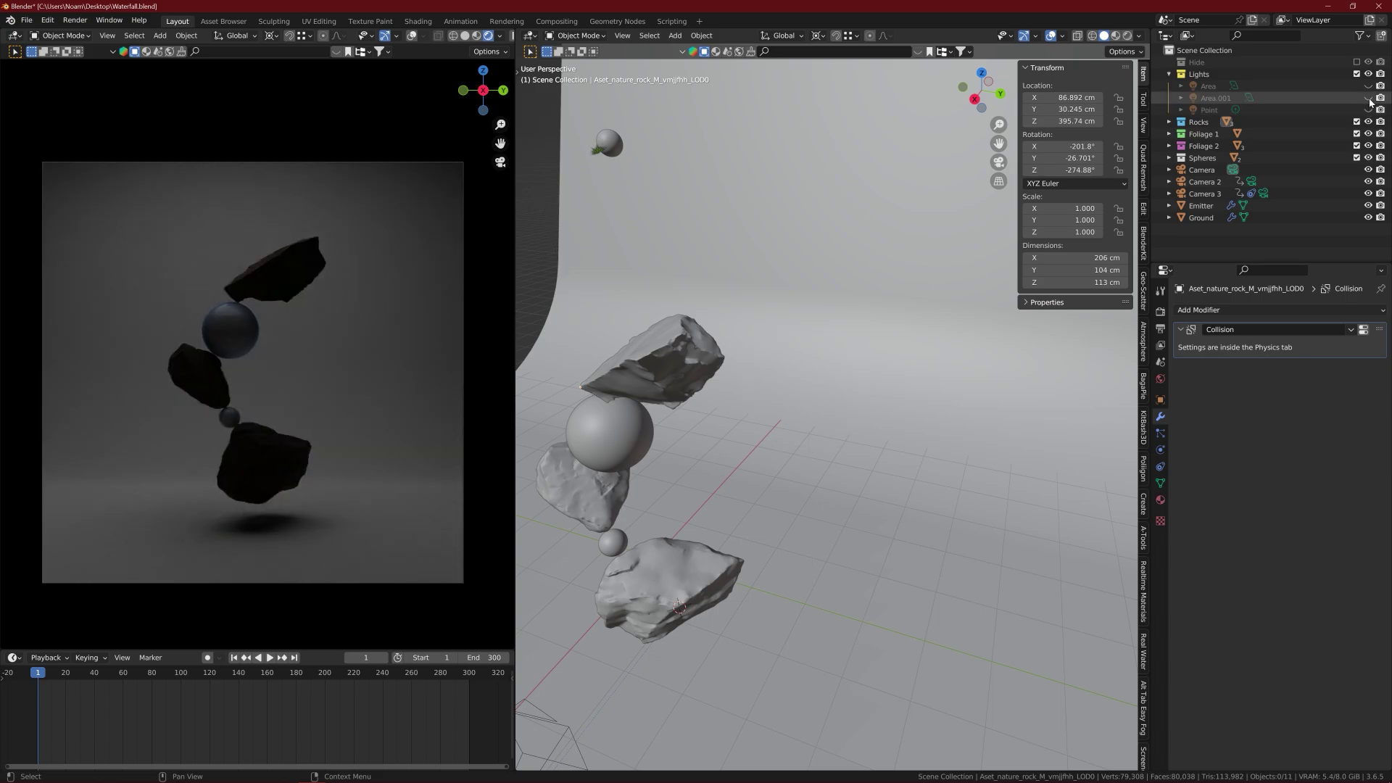
scroll(615, 383, "down", 10)
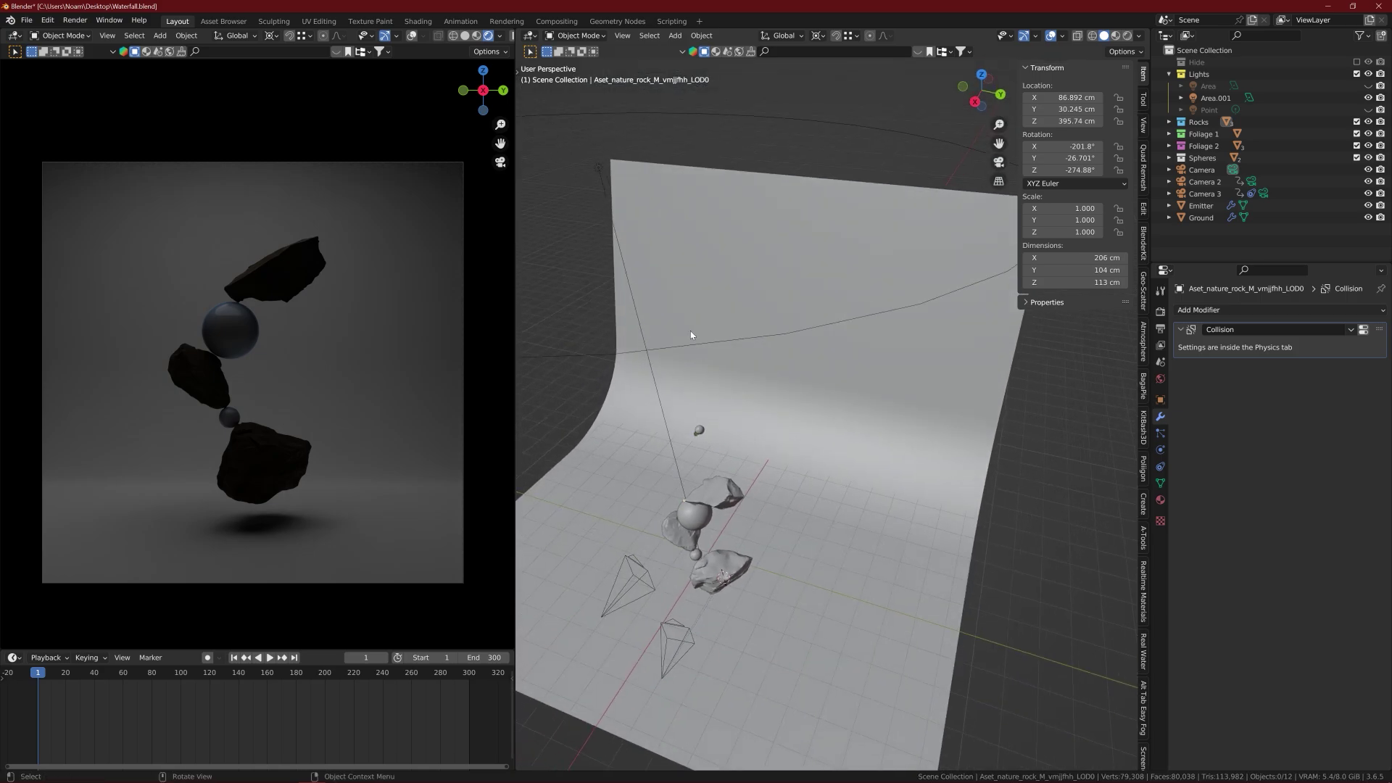
scroll(705, 390, "down", 3)
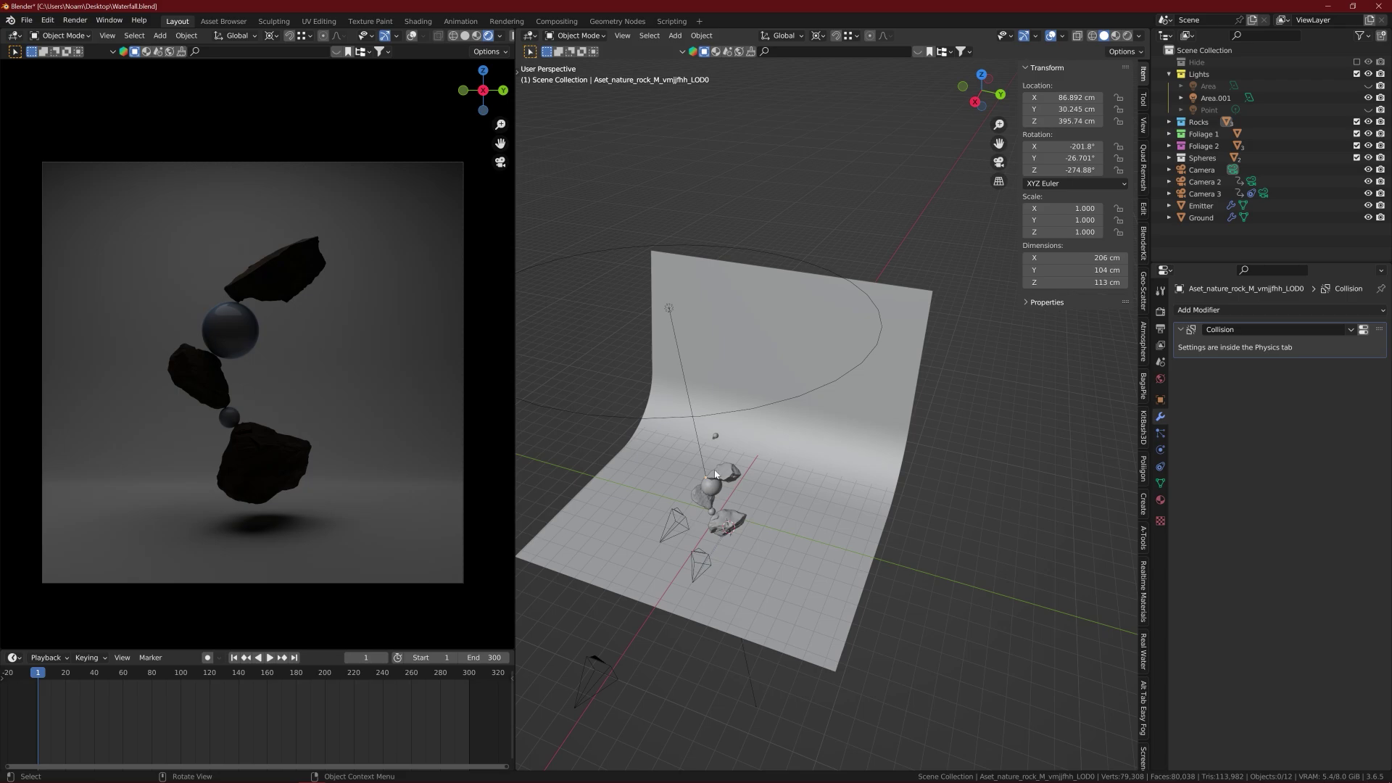
- Unhide the Point and Area lights so that all three lights illuminate the scene
left_click_drag(1368, 110, 1368, 86)
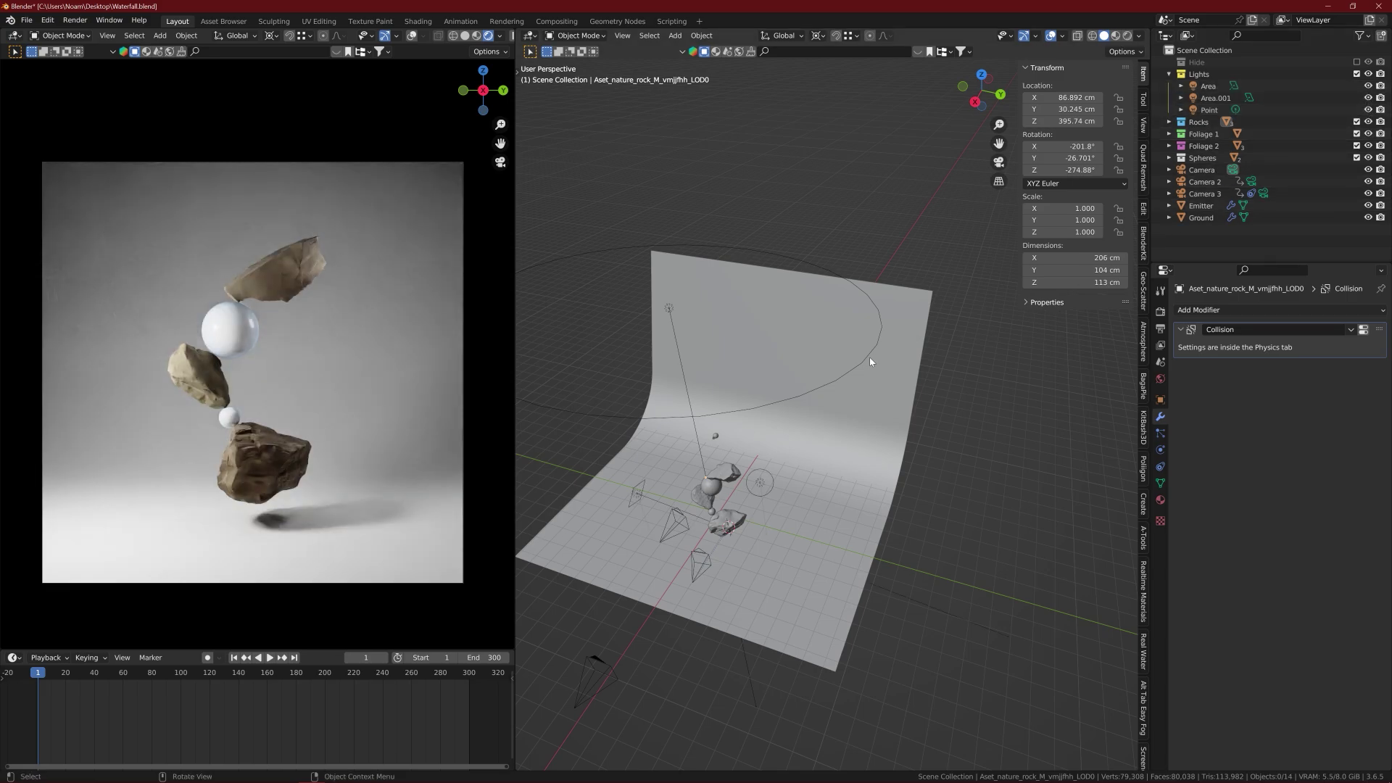
middle_click_drag(658, 487, 750, 451)
scroll(750, 451, "up", 3)
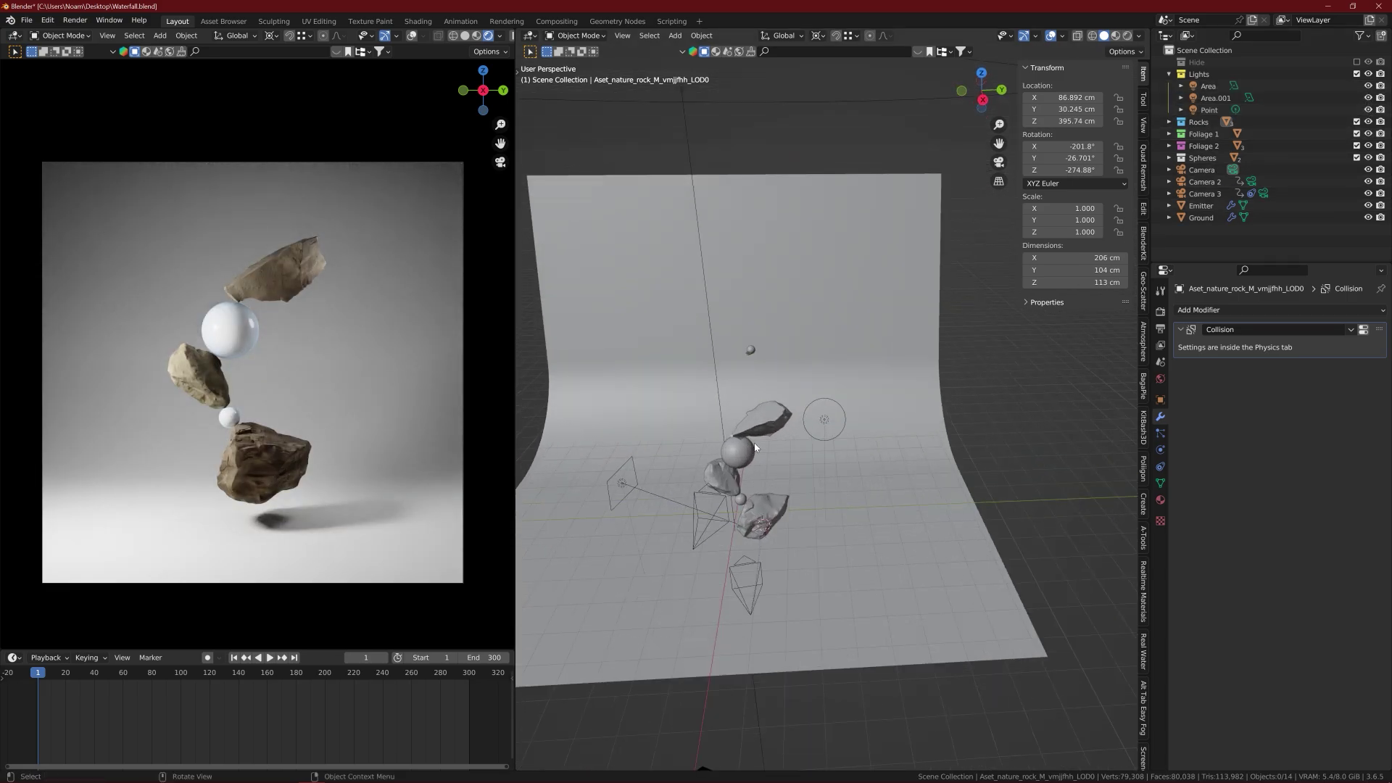
- Select the Area light beside the rocks, frame it, and examine how it is aimed at the scene
left_click(620, 482)
key("KP_Decimal")
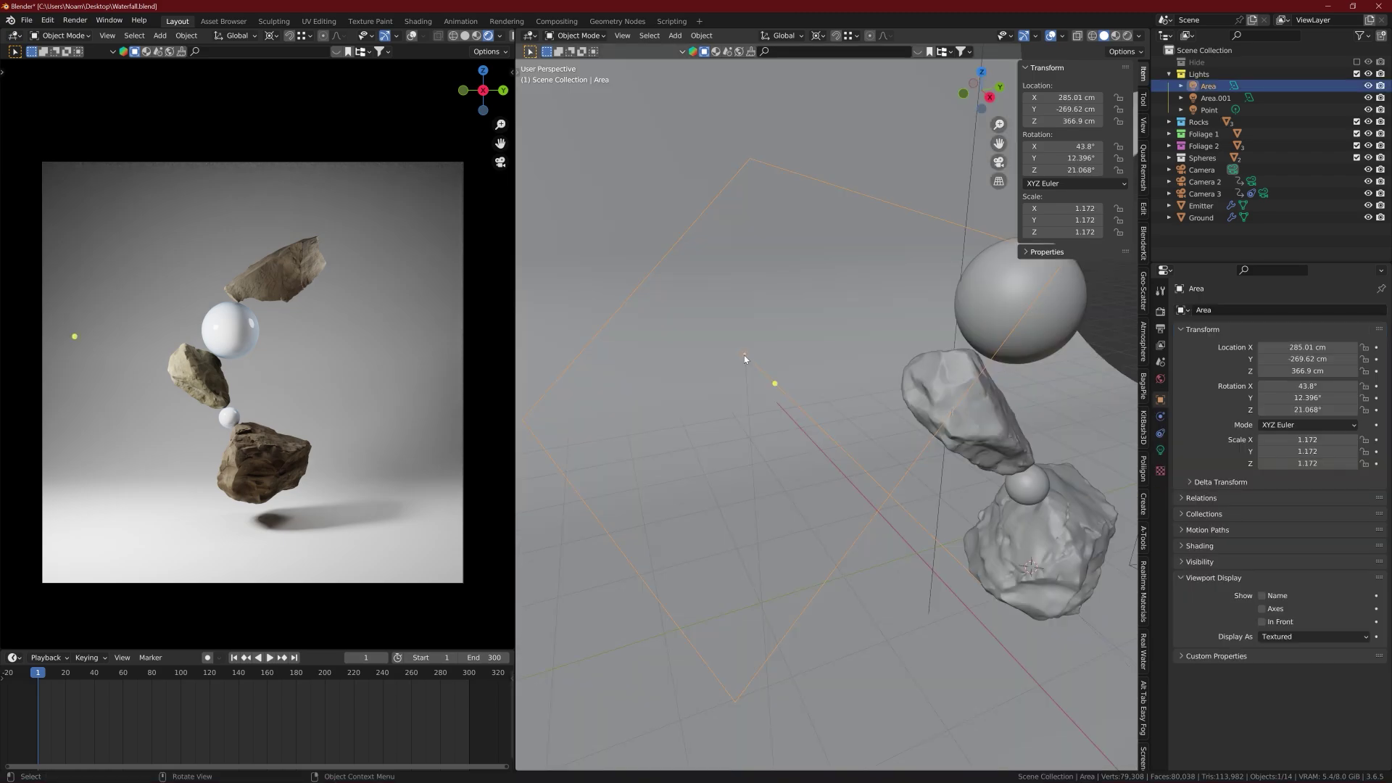
mouse_move(744, 354)
middle_mouse_down()
mouse_move(709, 341)
mouse_move(747, 343)
mouse_move(738, 359)
middle_mouse_up()
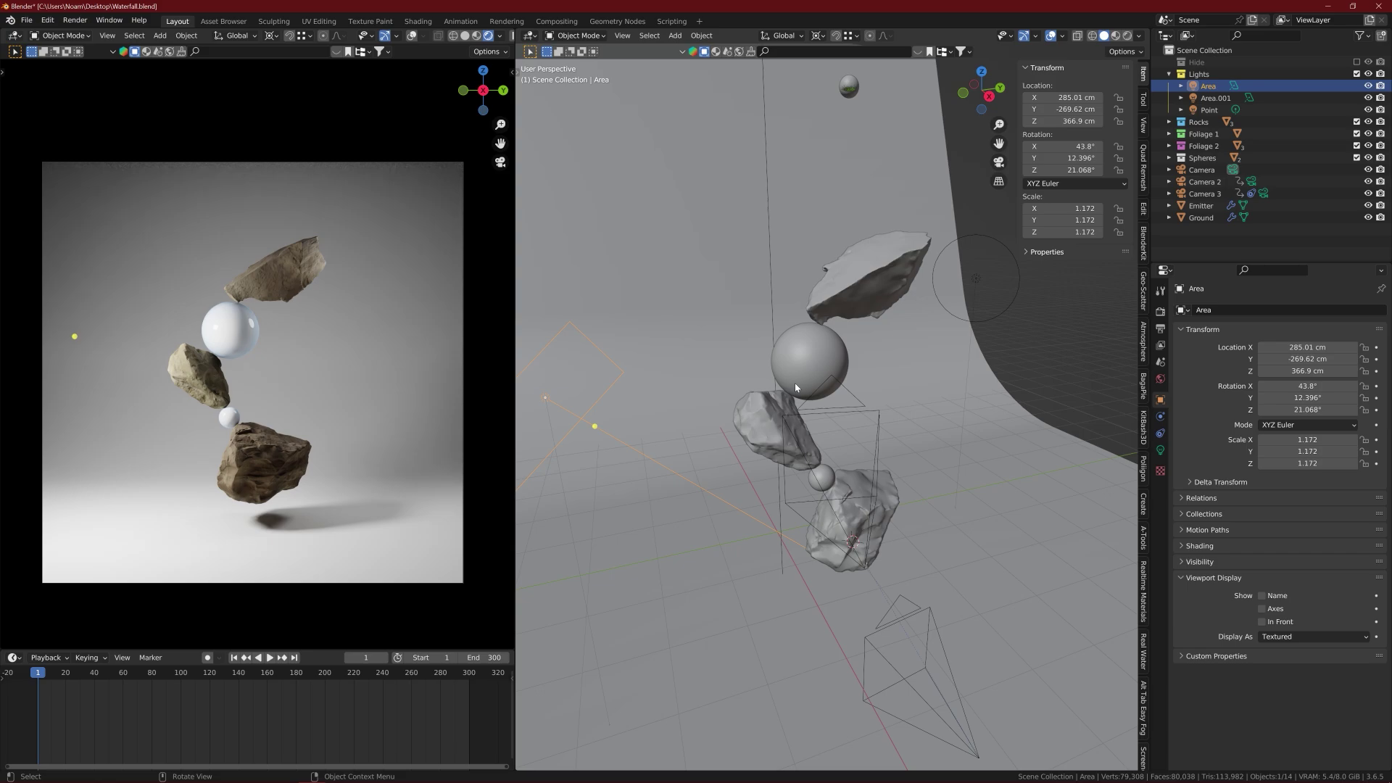
middle_click_drag(865, 238, 822, 299, "shift")
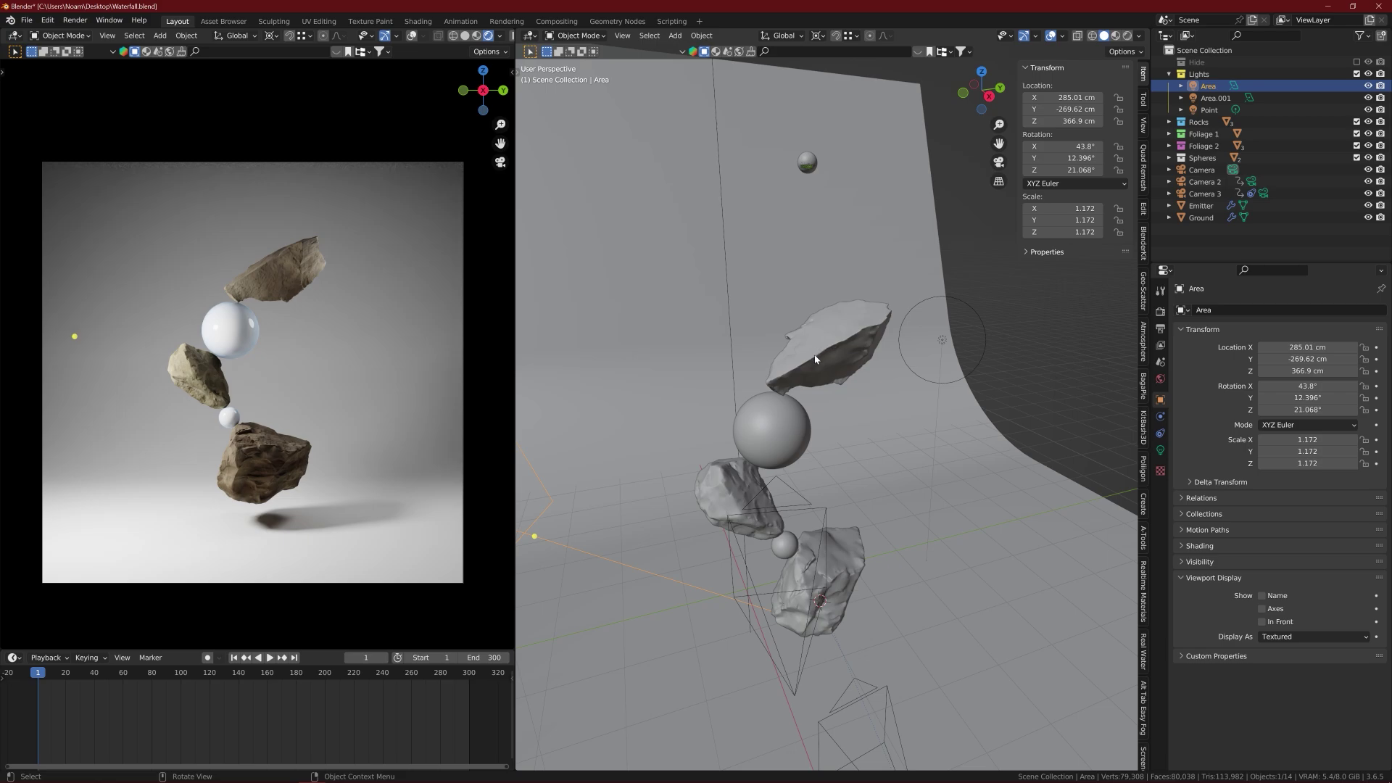
middle_click_drag(814, 359, 808, 385, "shift")
- Select the small Emitter sphere above the rocks and frame it closely
left_click(799, 197)
scroll(798, 197, "up", 4)
middle_click_drag(798, 197, 792, 259, "shift")
middle_click_drag(793, 259, 806, 316)
scroll(796, 256, "up", 4)
scroll(780, 312, "down", 1)
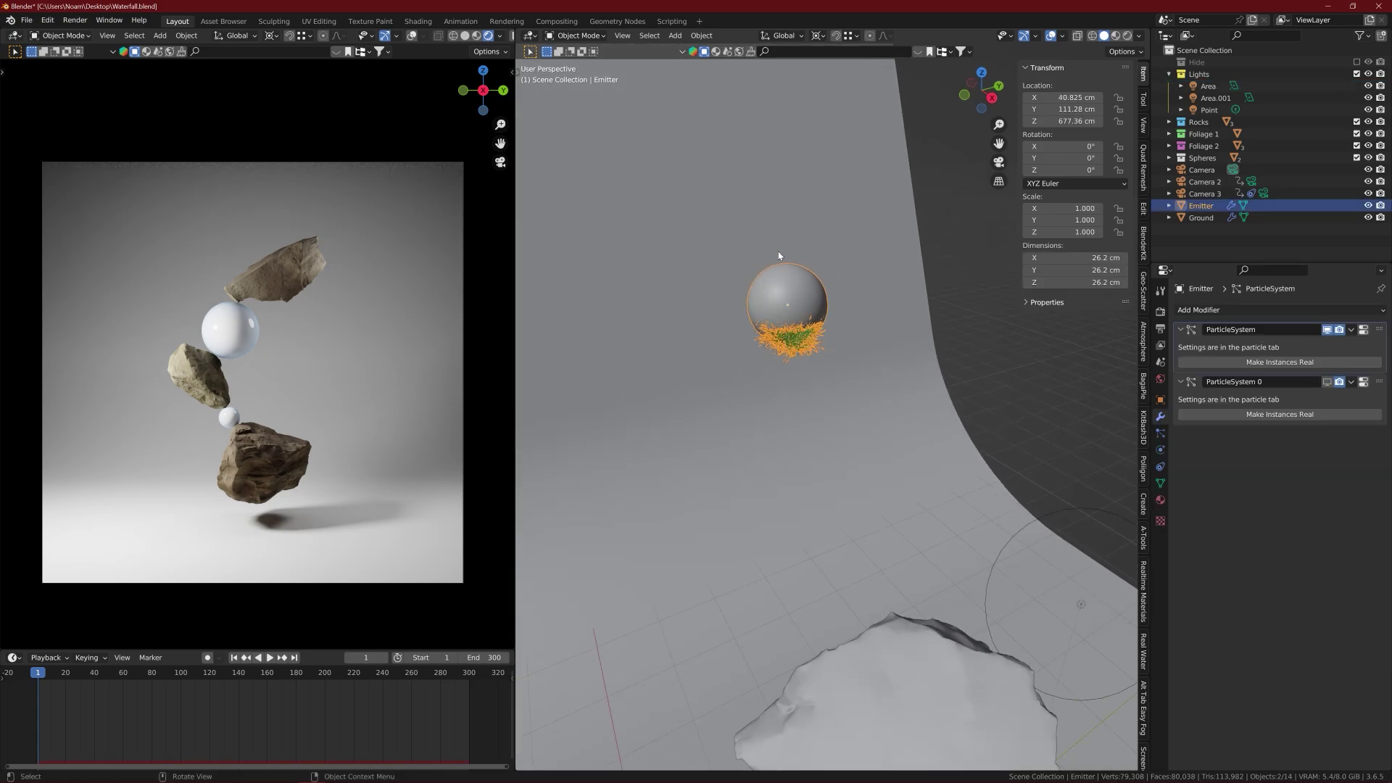
scroll(776, 310, "down", 2)
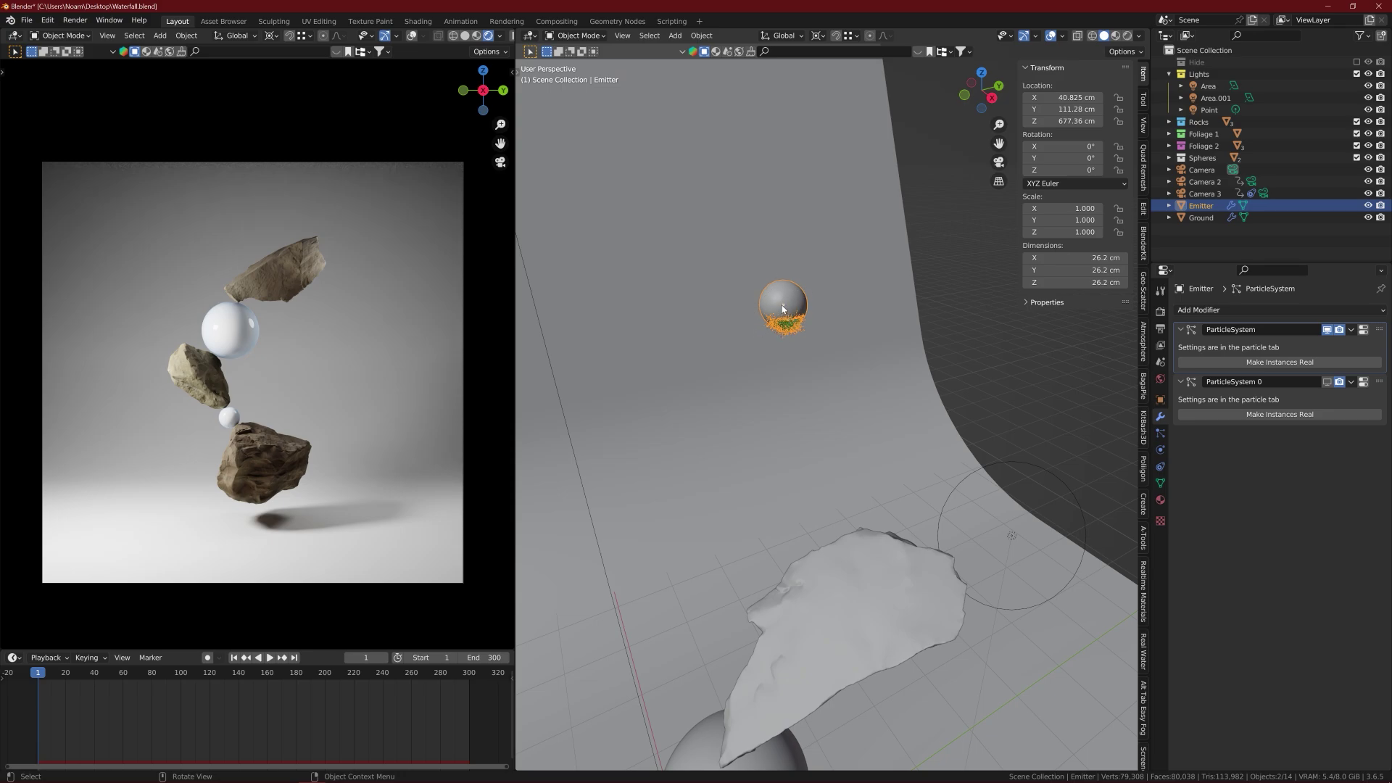
- Toggle the wireframe overlay on and off to check the Emitter's mesh and its particles
key("q")
left_click(784, 304)
scroll(783, 304, "up", 8)
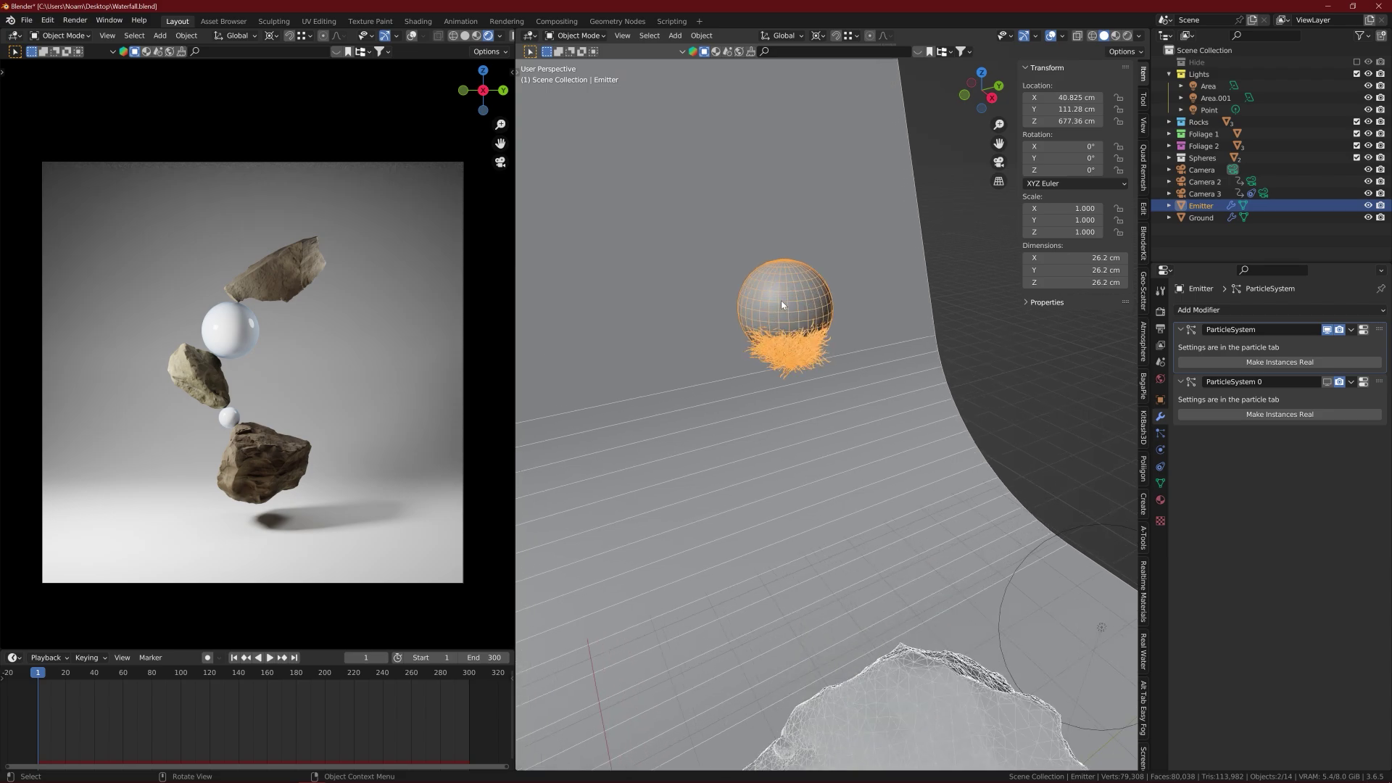
key("q")
left_click(780, 290)
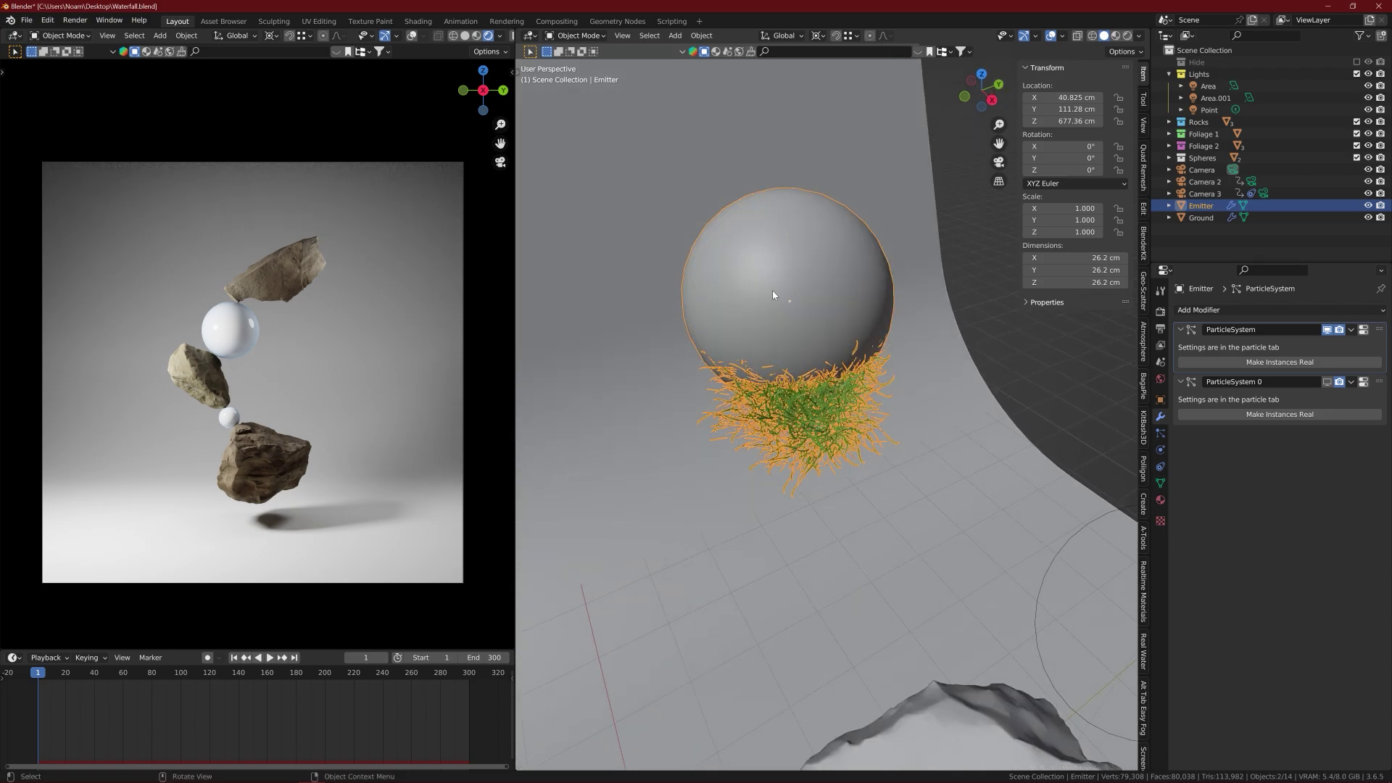
scroll(790, 296, "down", 3)
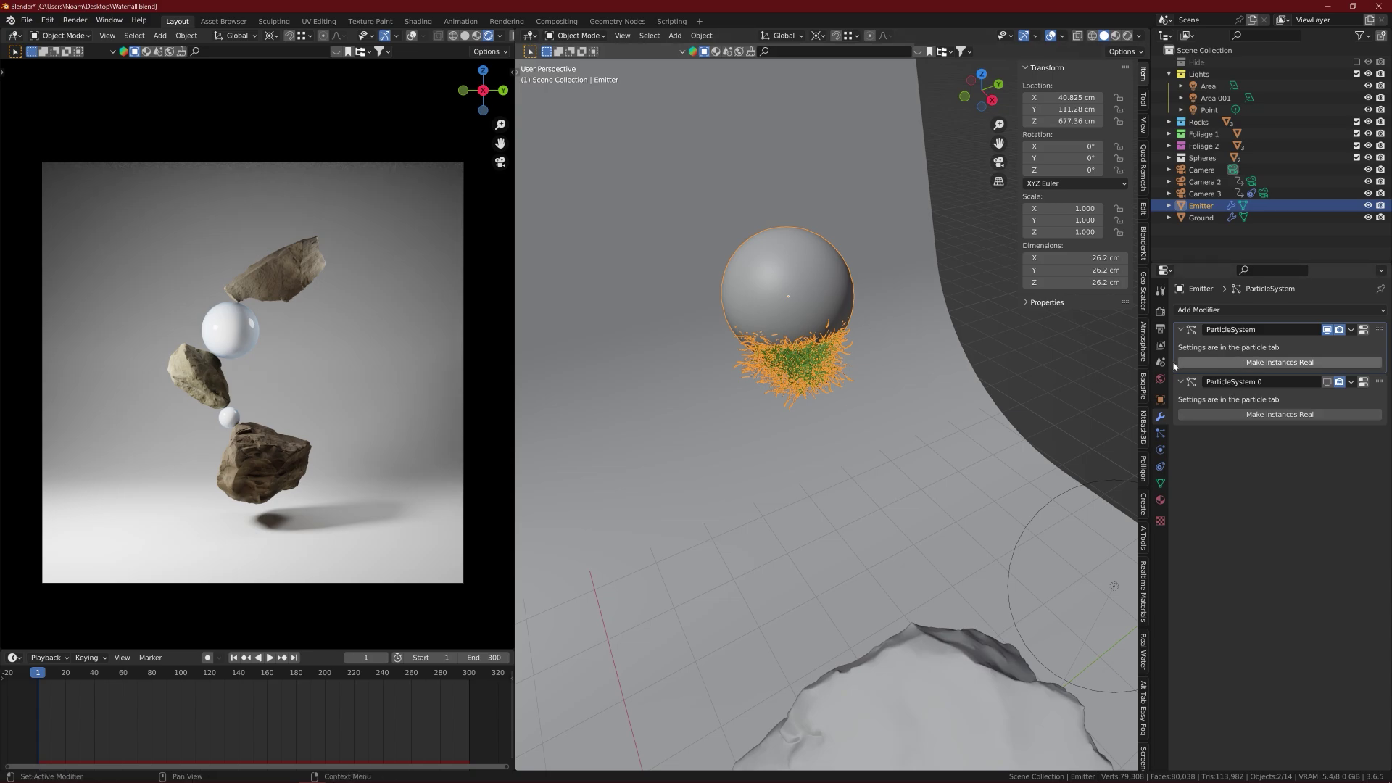
scroll(790, 311, "down", 2)
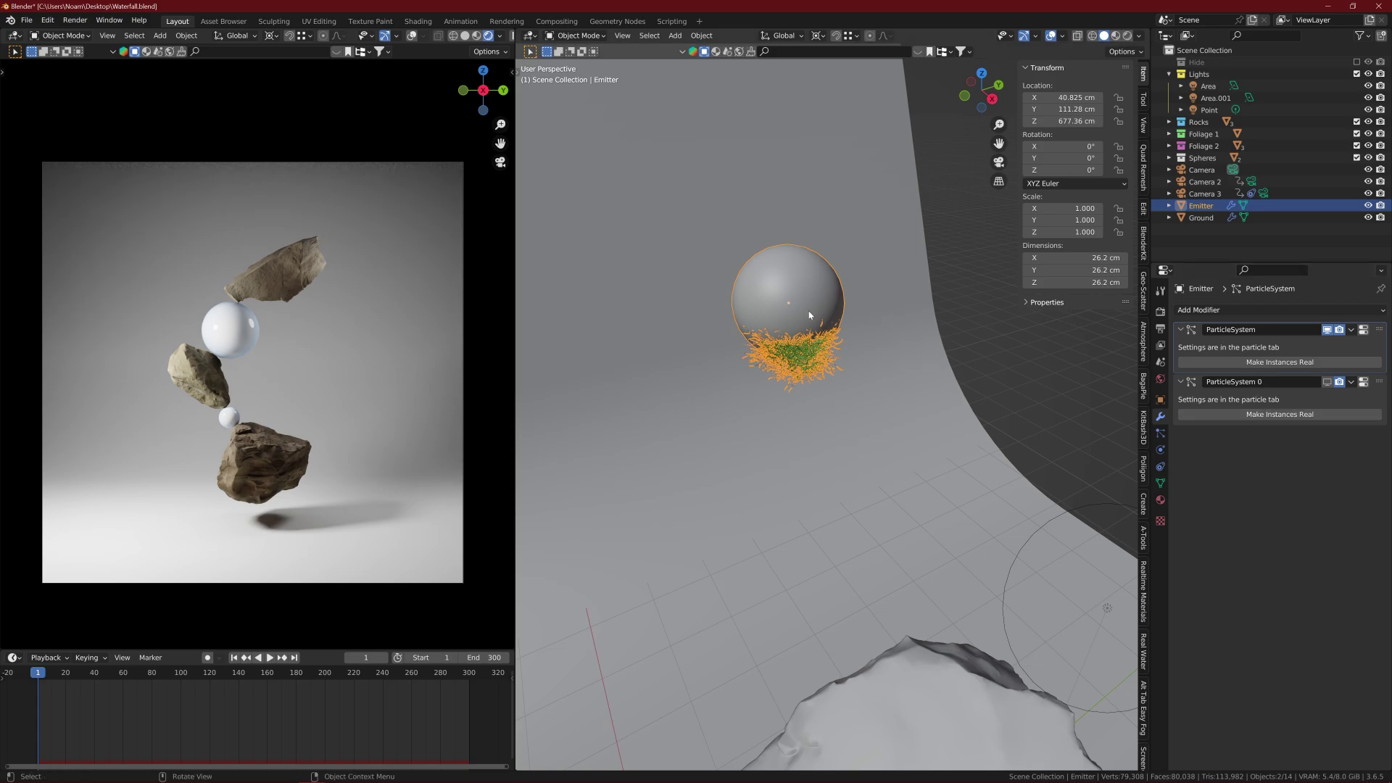
- Open the Emitter's particle settings and examine the Grass system's emission, source and cache settings
scroll(774, 297, "down", 2)
middle_click_drag(774, 297, 789, 309)
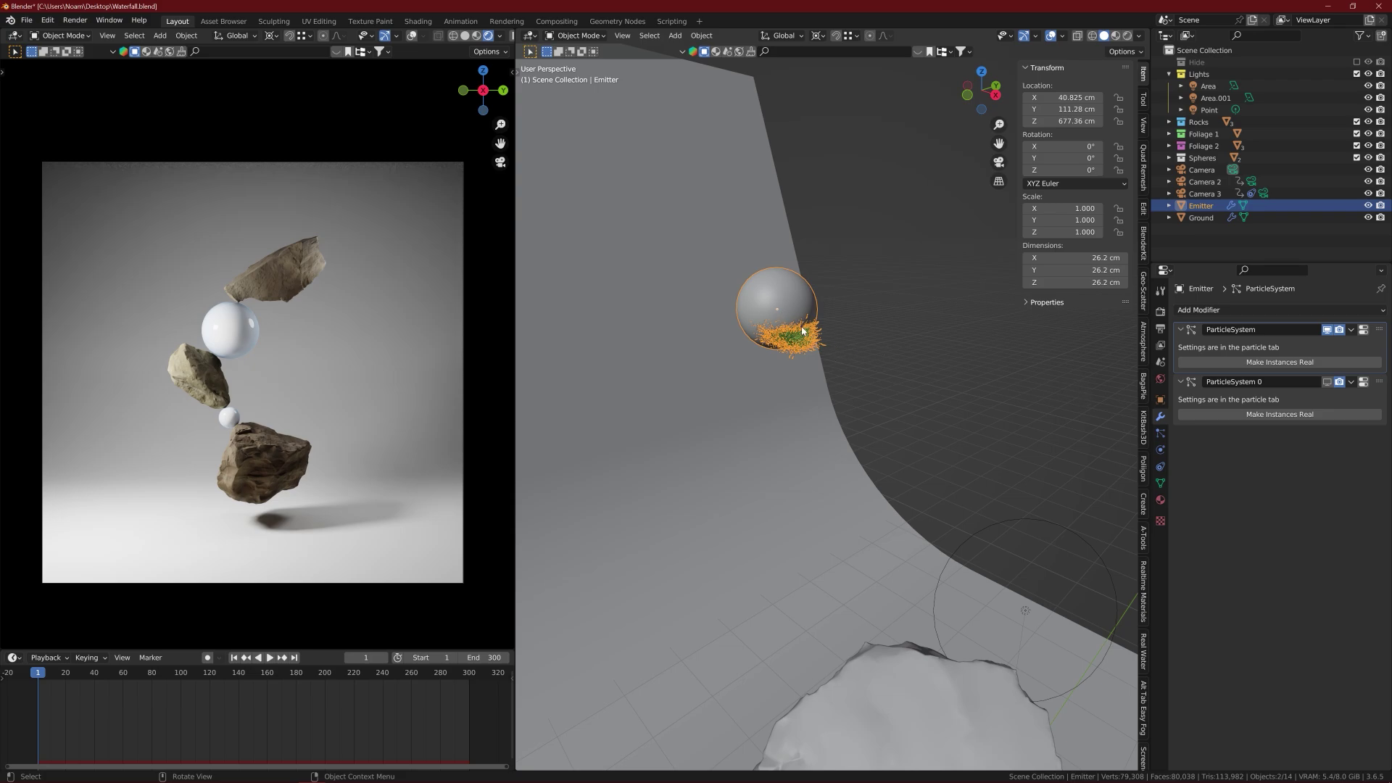
left_click(1160, 433)
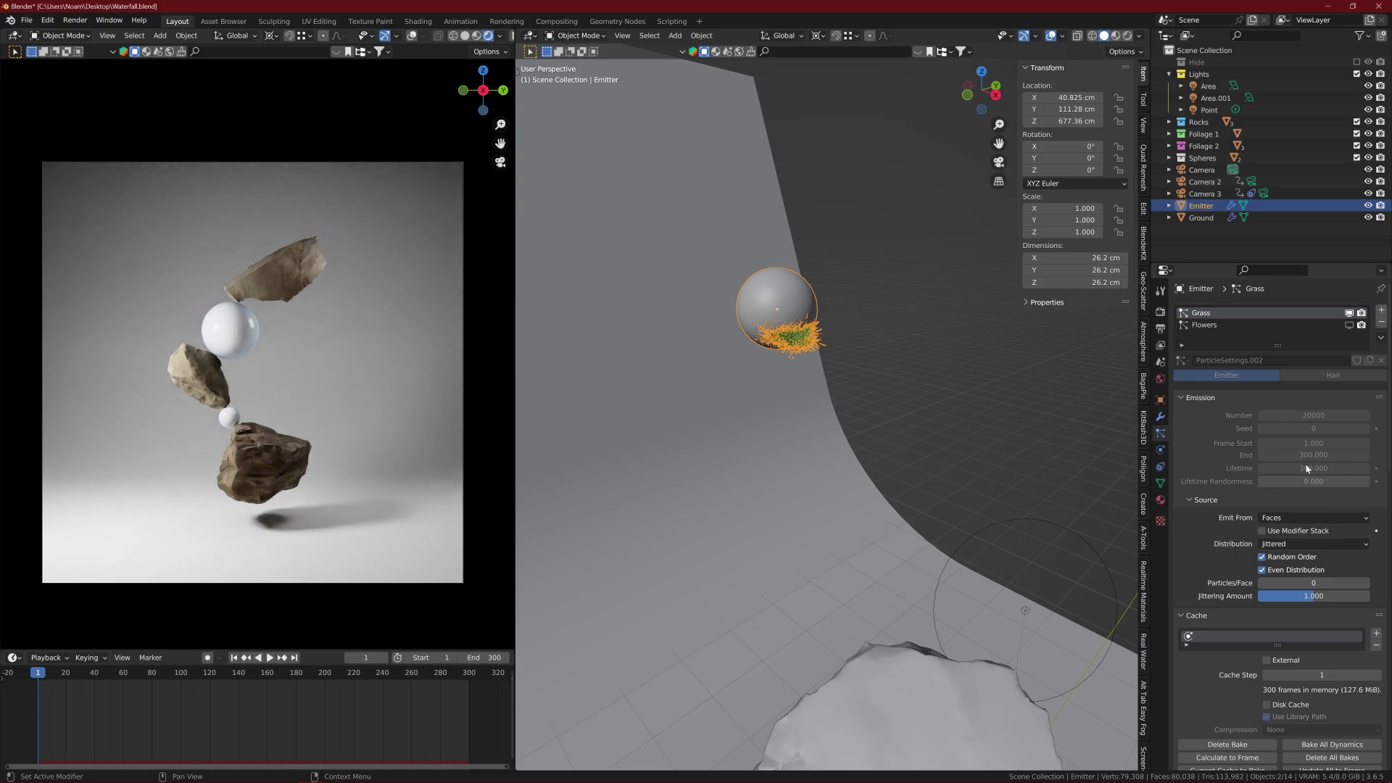
scroll(1261, 551, "down", 1)
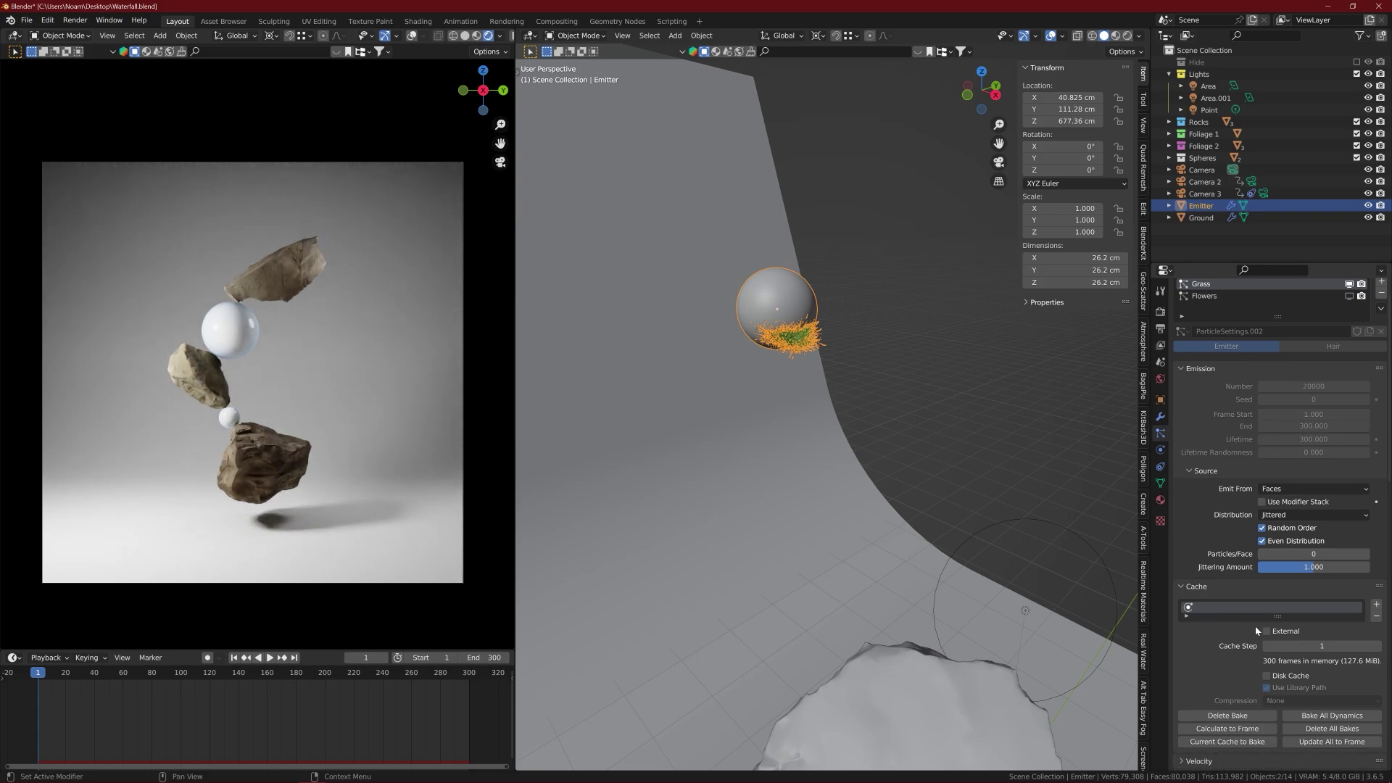
scroll(1262, 529, "up", 1)
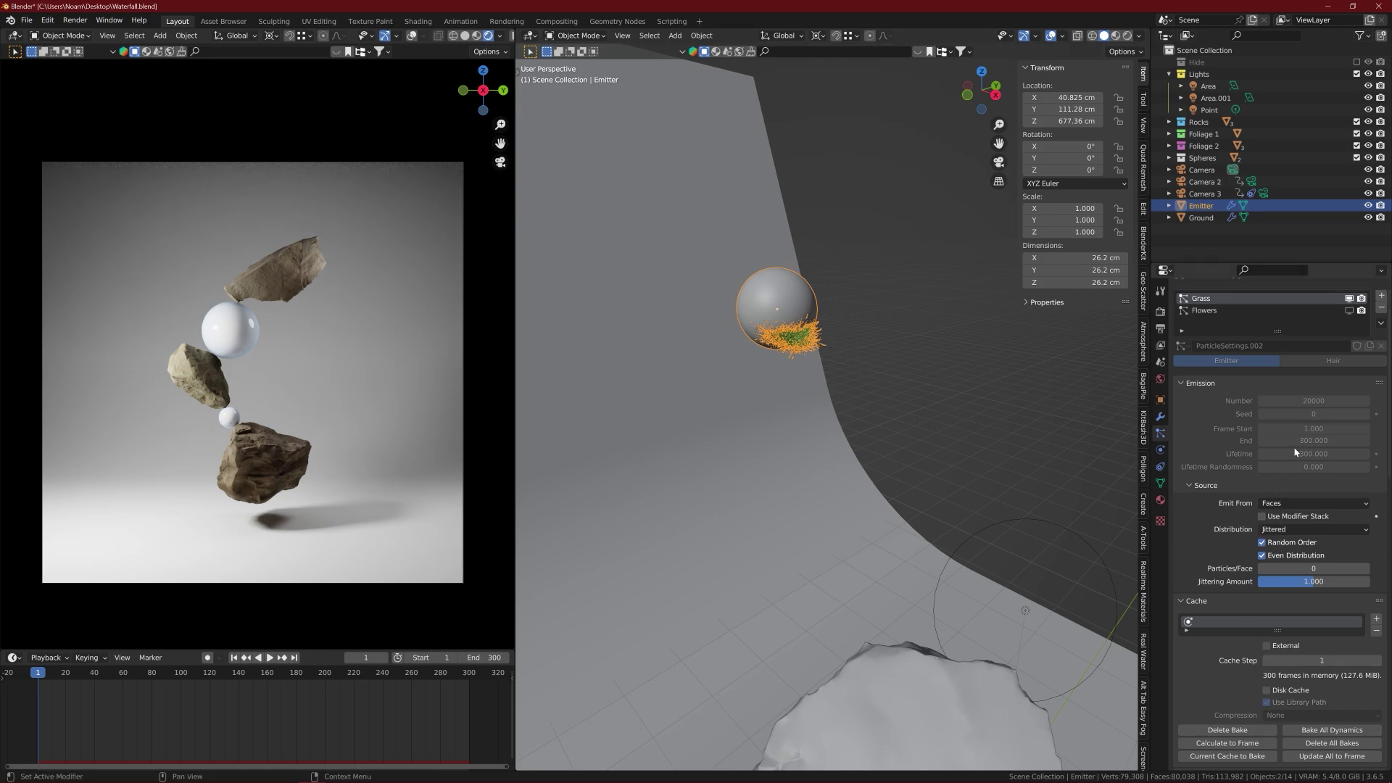
scroll(1216, 419, "down", 1)
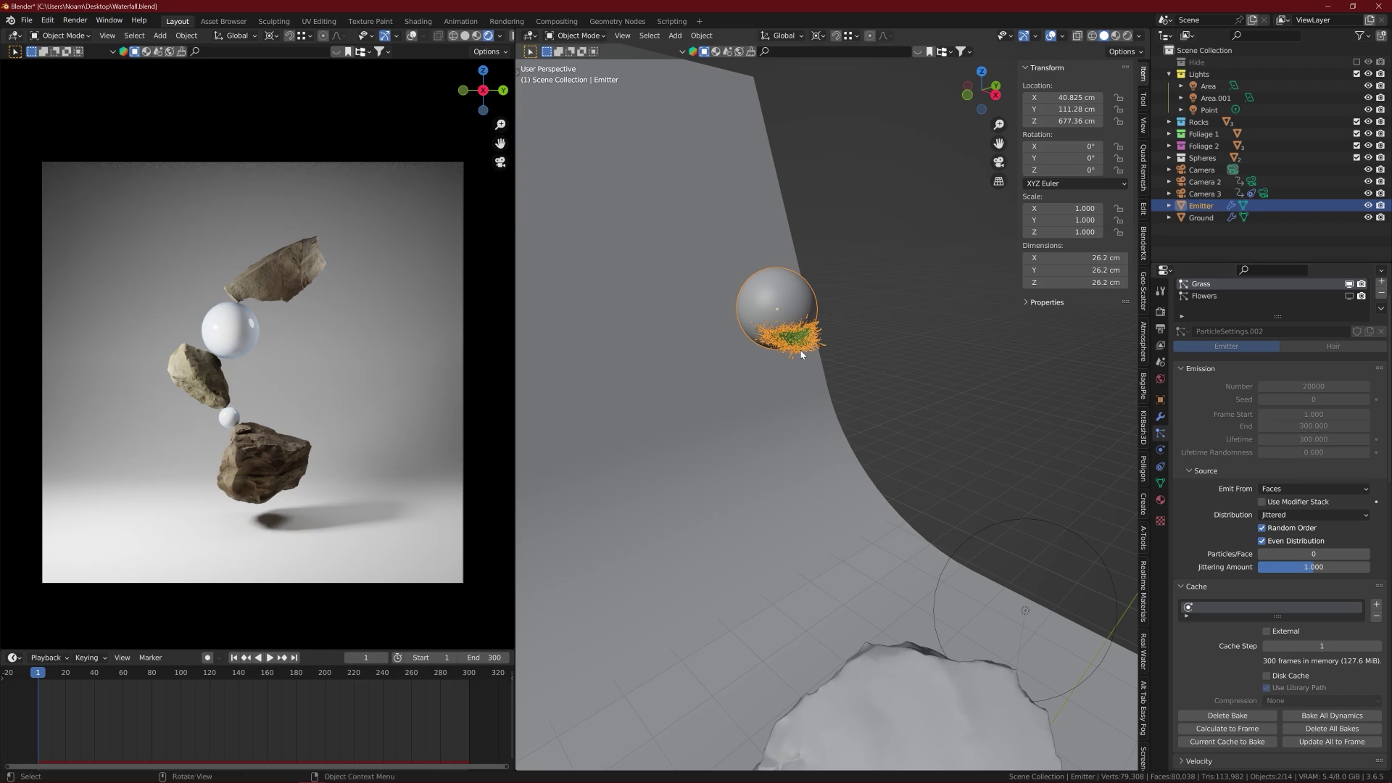
middle_click_drag(788, 335, 764, 324)
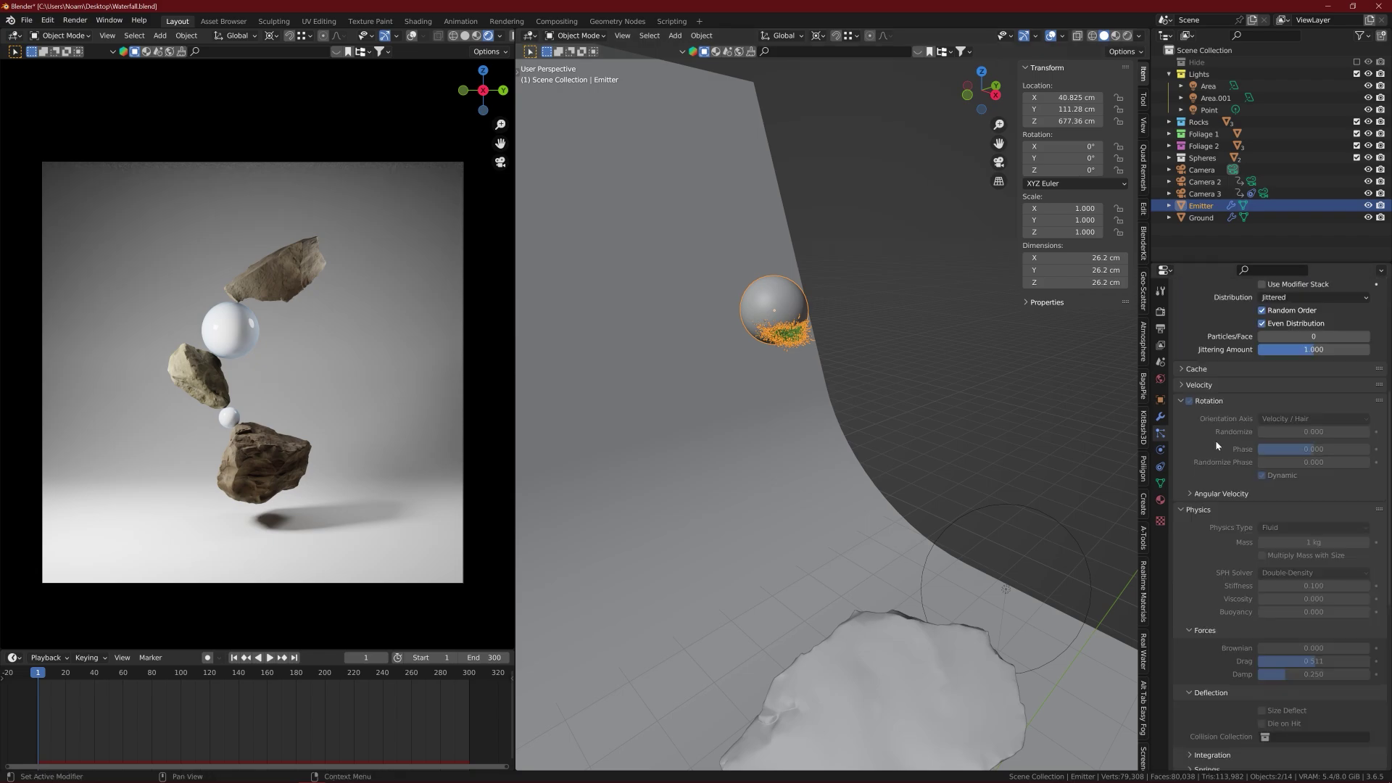
- Examine the Grass system's rotation, physics, forces and deflection settings, and the Emitter's placement above the rocks
scroll(1201, 375, "down", 2)
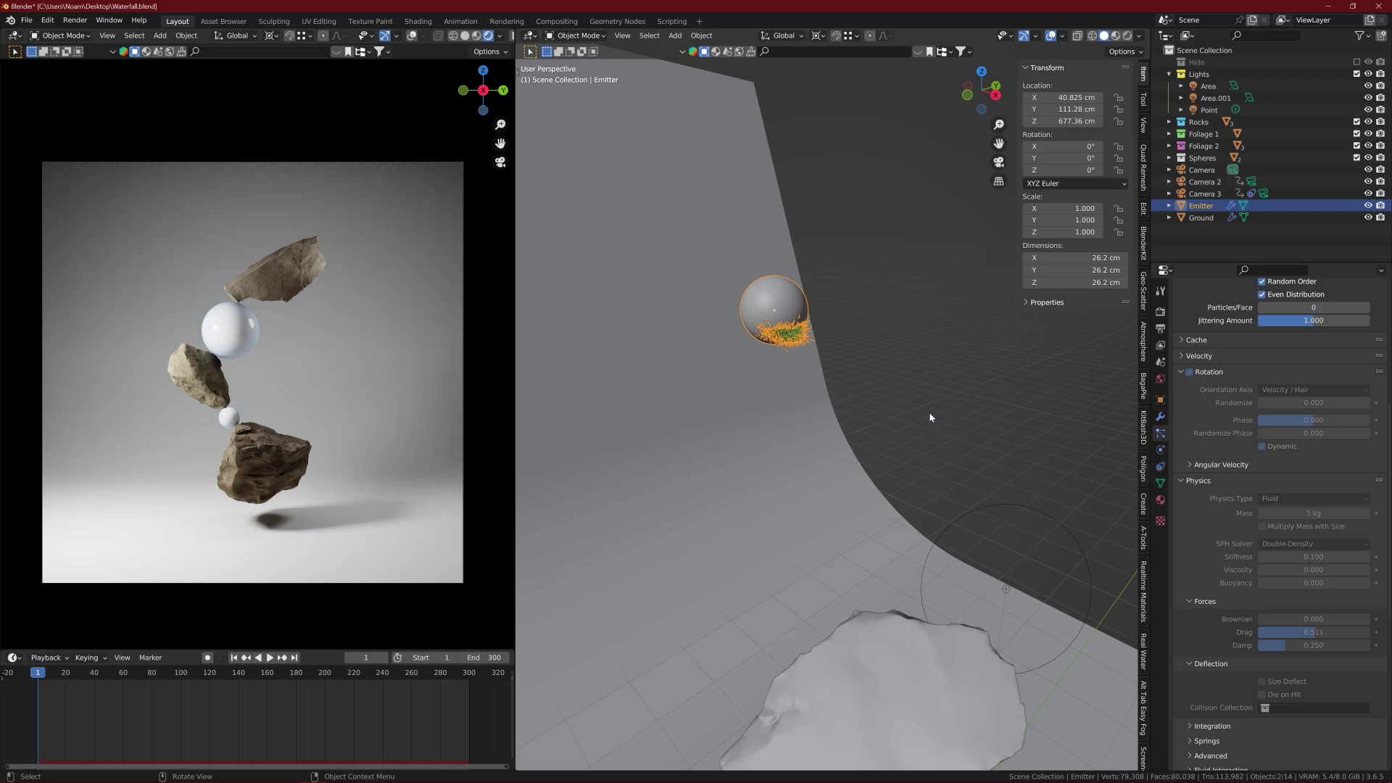
scroll(1201, 492, "down", 1)
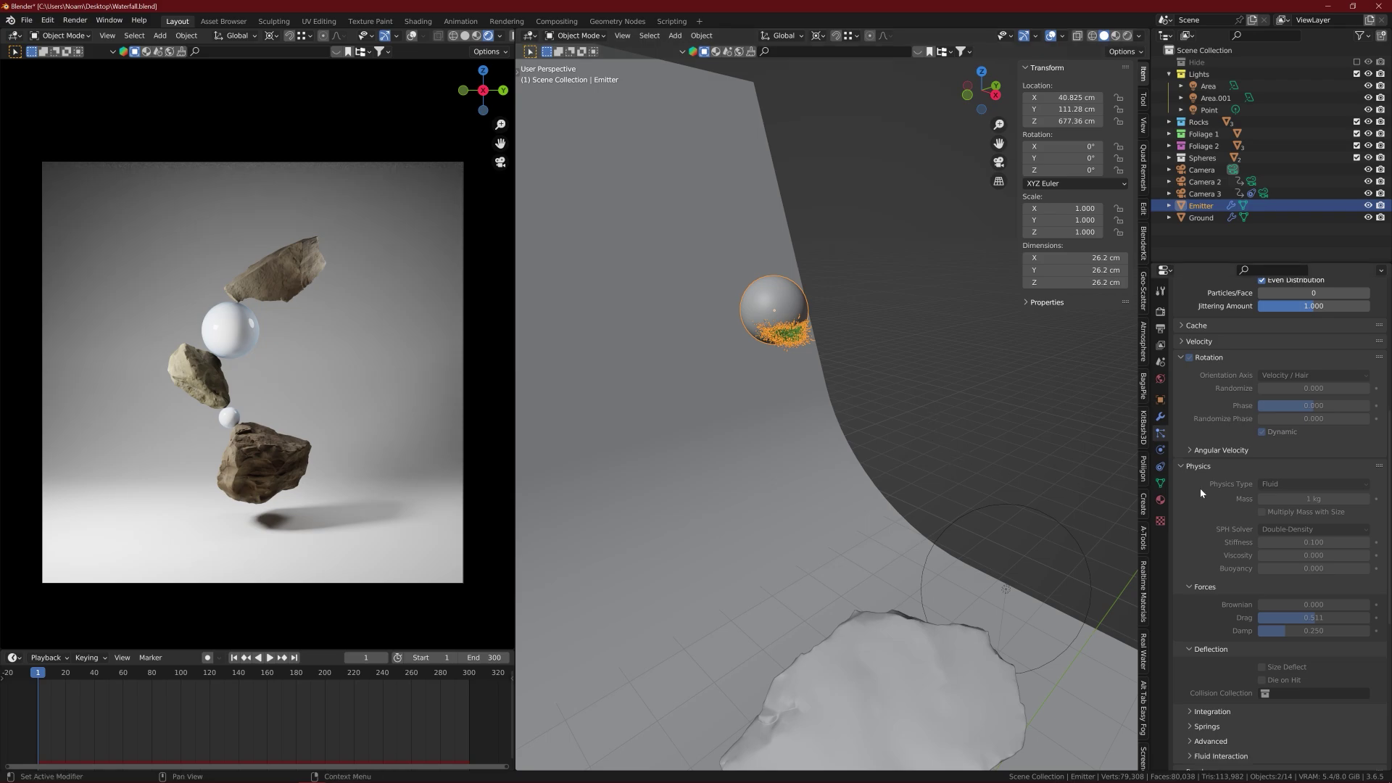
scroll(1233, 485, "down", 2)
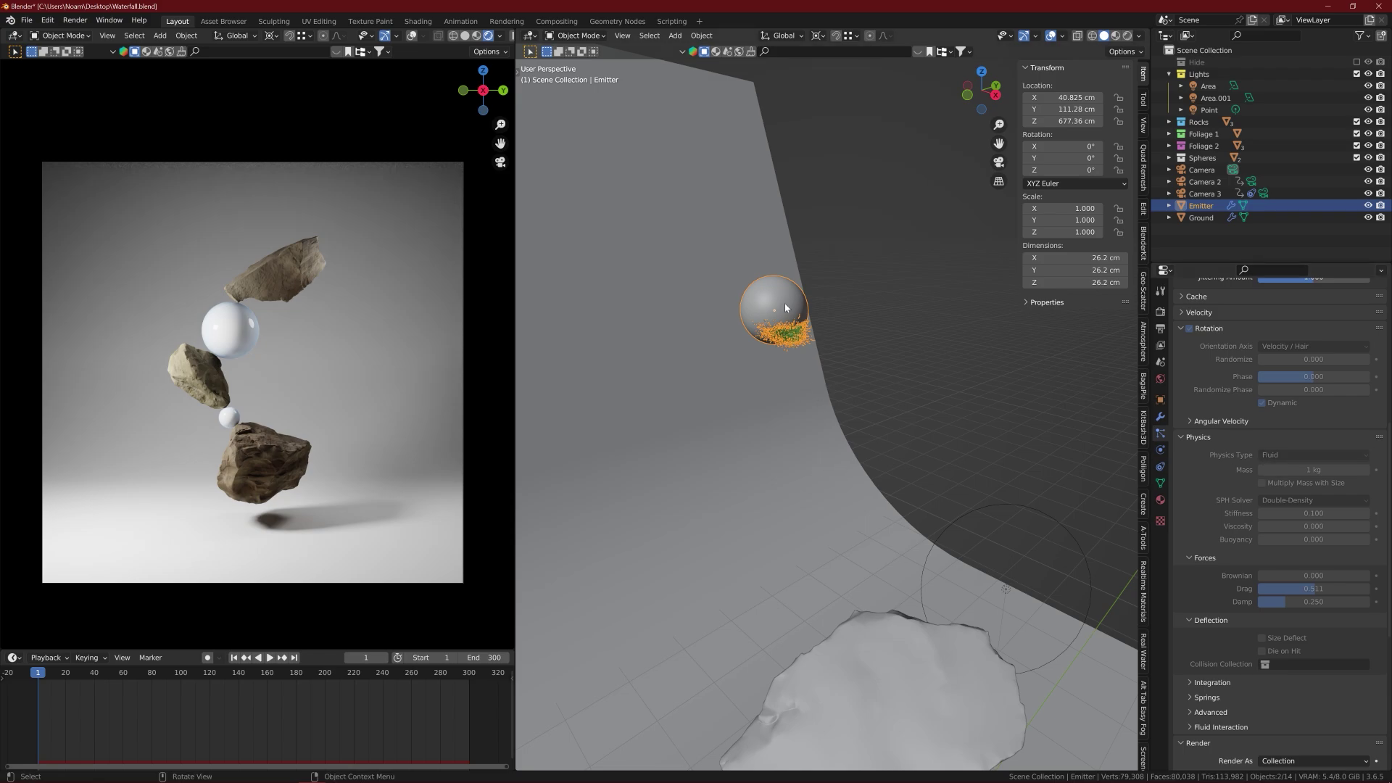
scroll(779, 312, "down", 1)
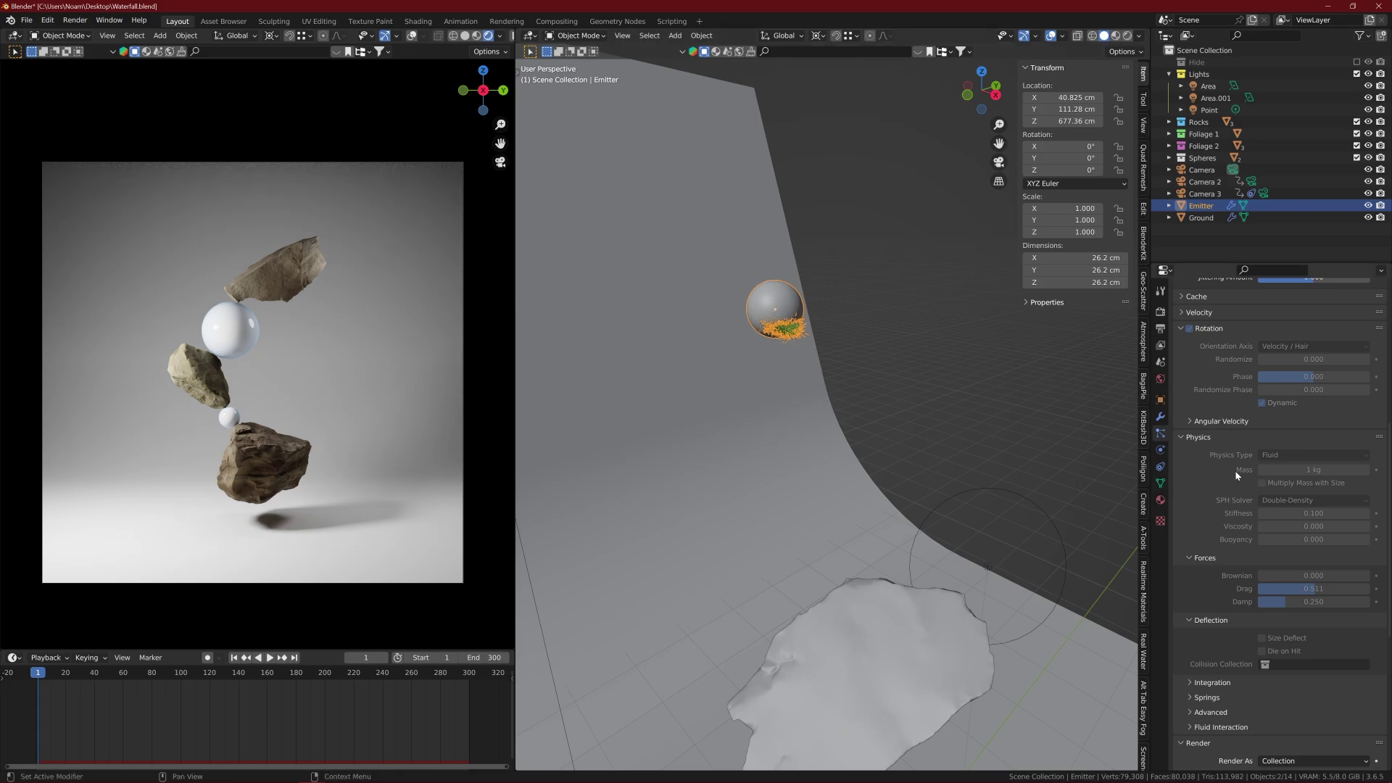
scroll(1265, 470, "down", 1)
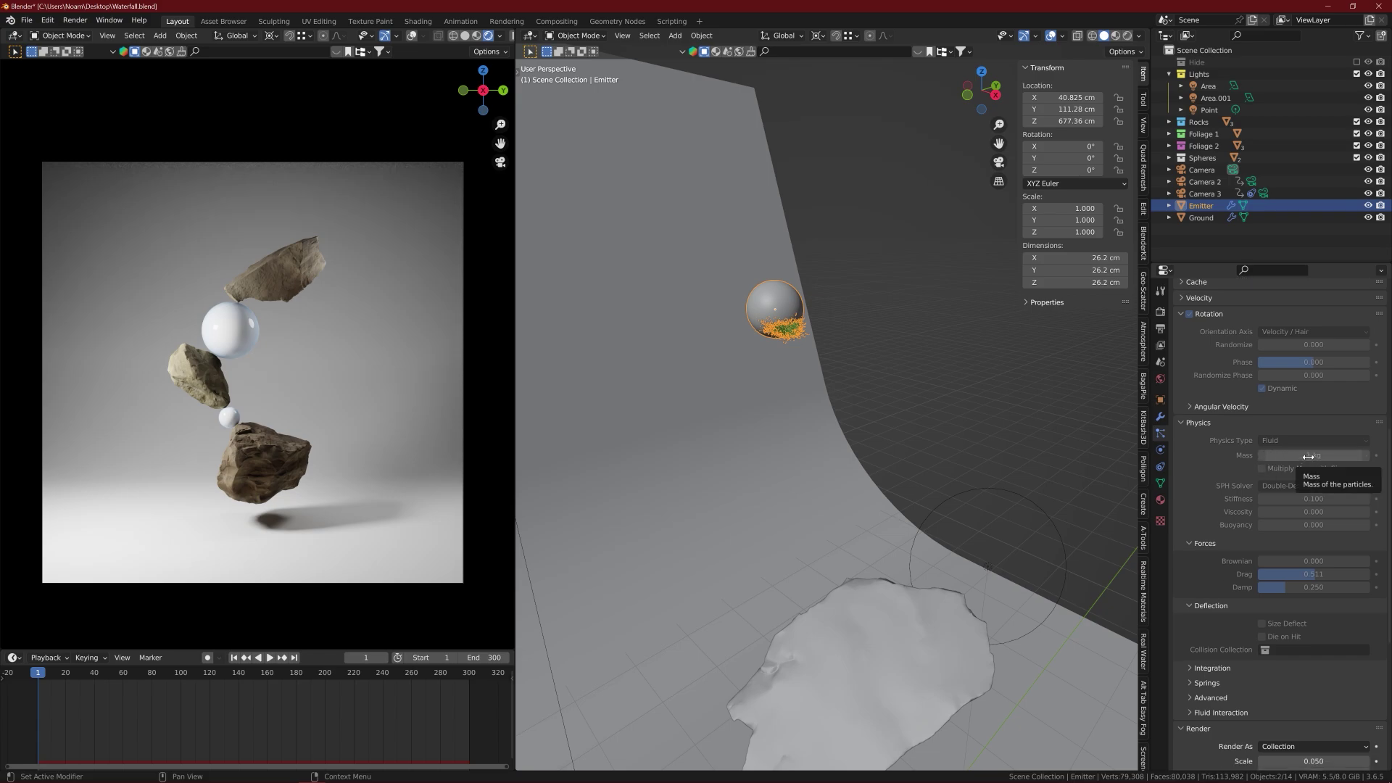
scroll(1302, 464, "down", 4)
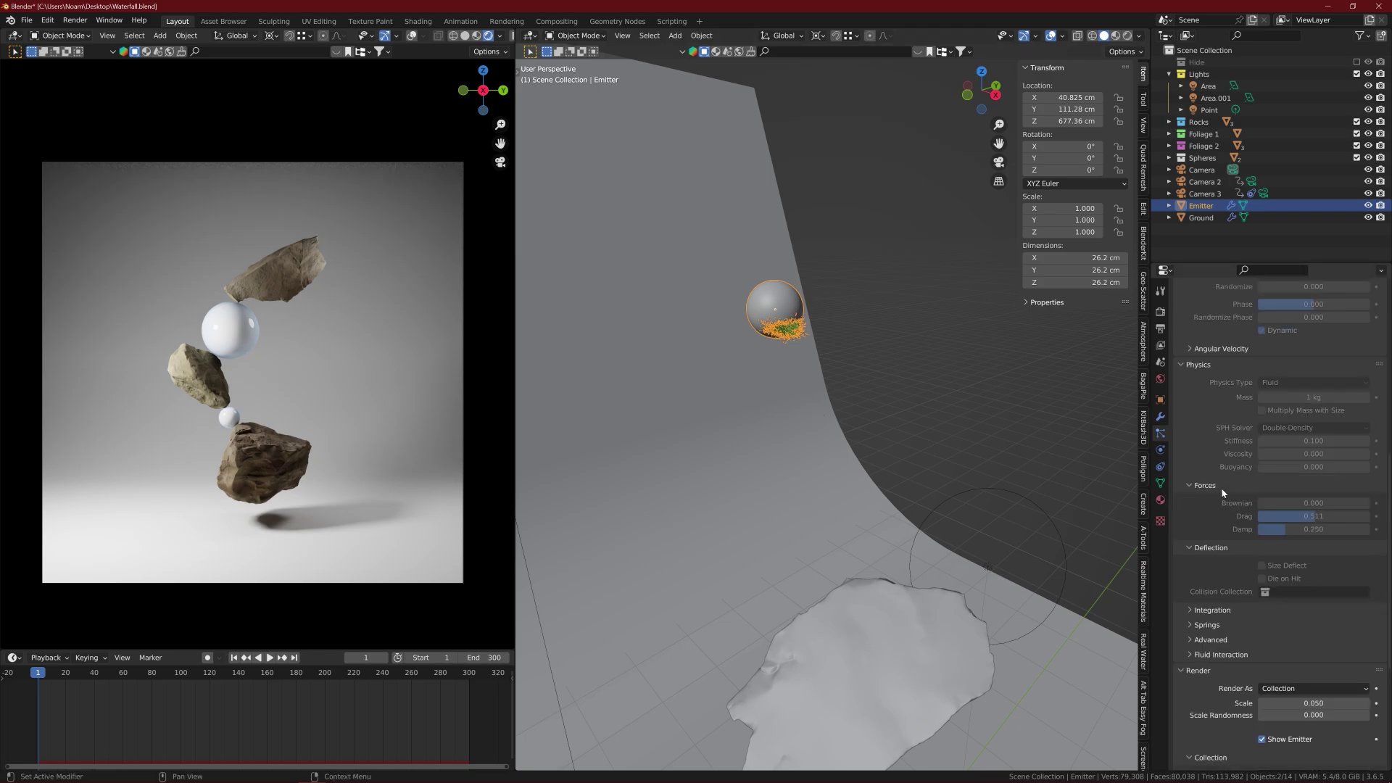
scroll(800, 420, "down", 3)
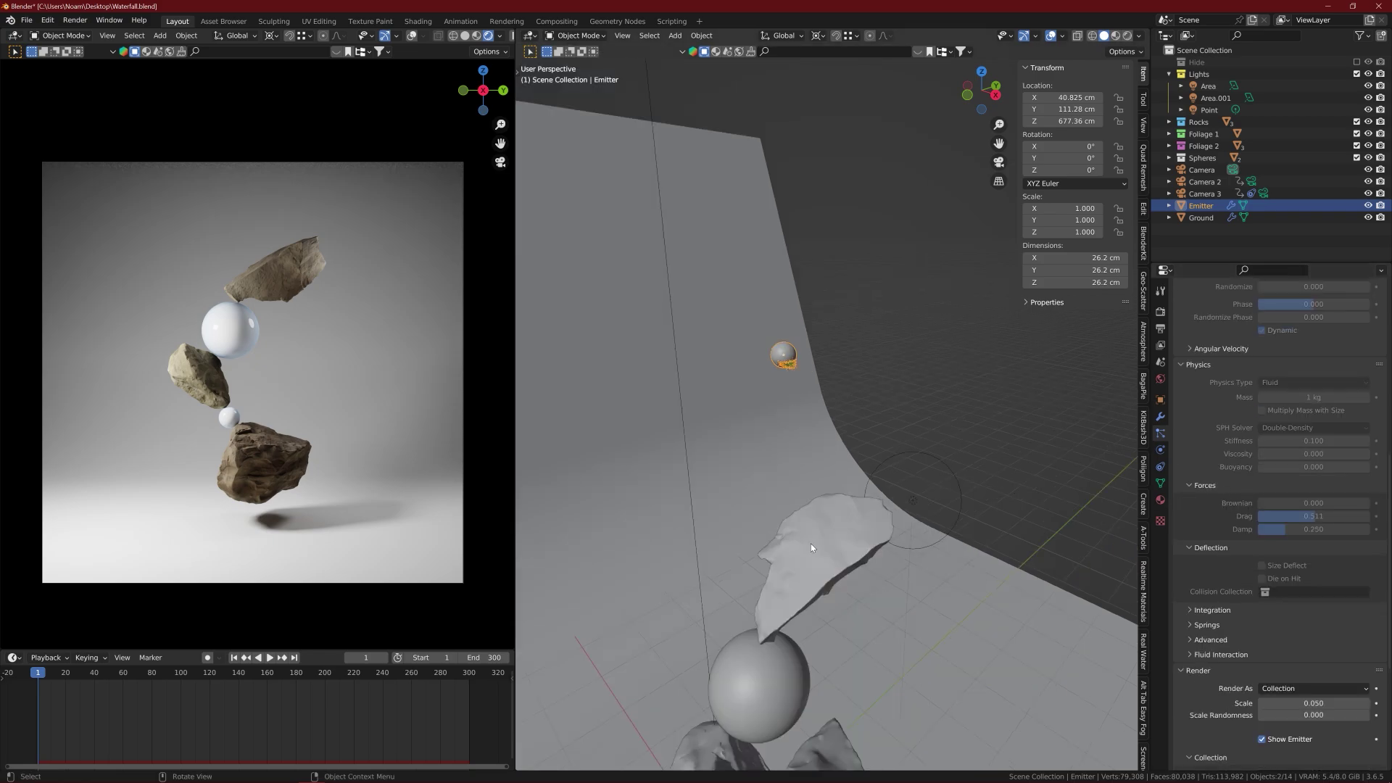
scroll(811, 543, "up", 3)
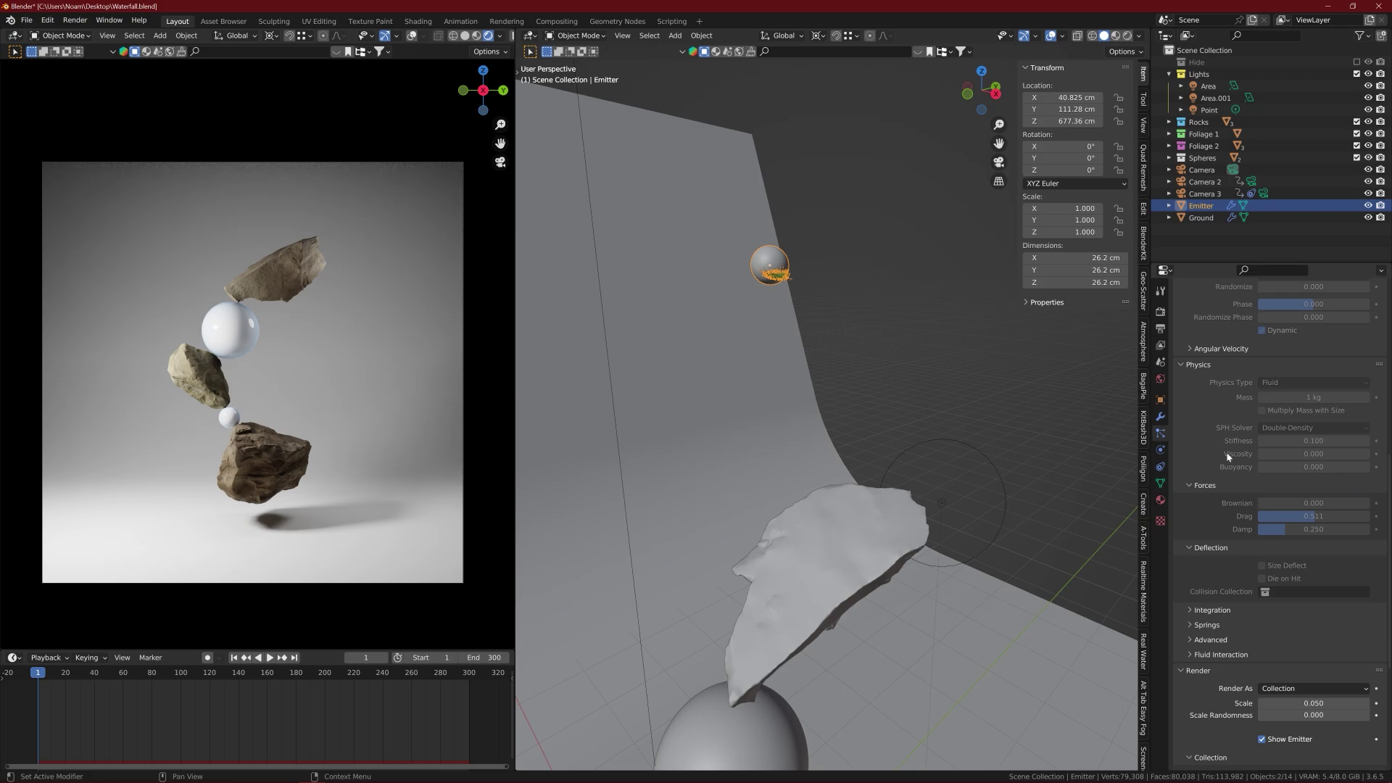
- Delete all particle bakes to unlock the Grass system's settings, and collapse the cache settings
scroll(1215, 410, "up", 10)
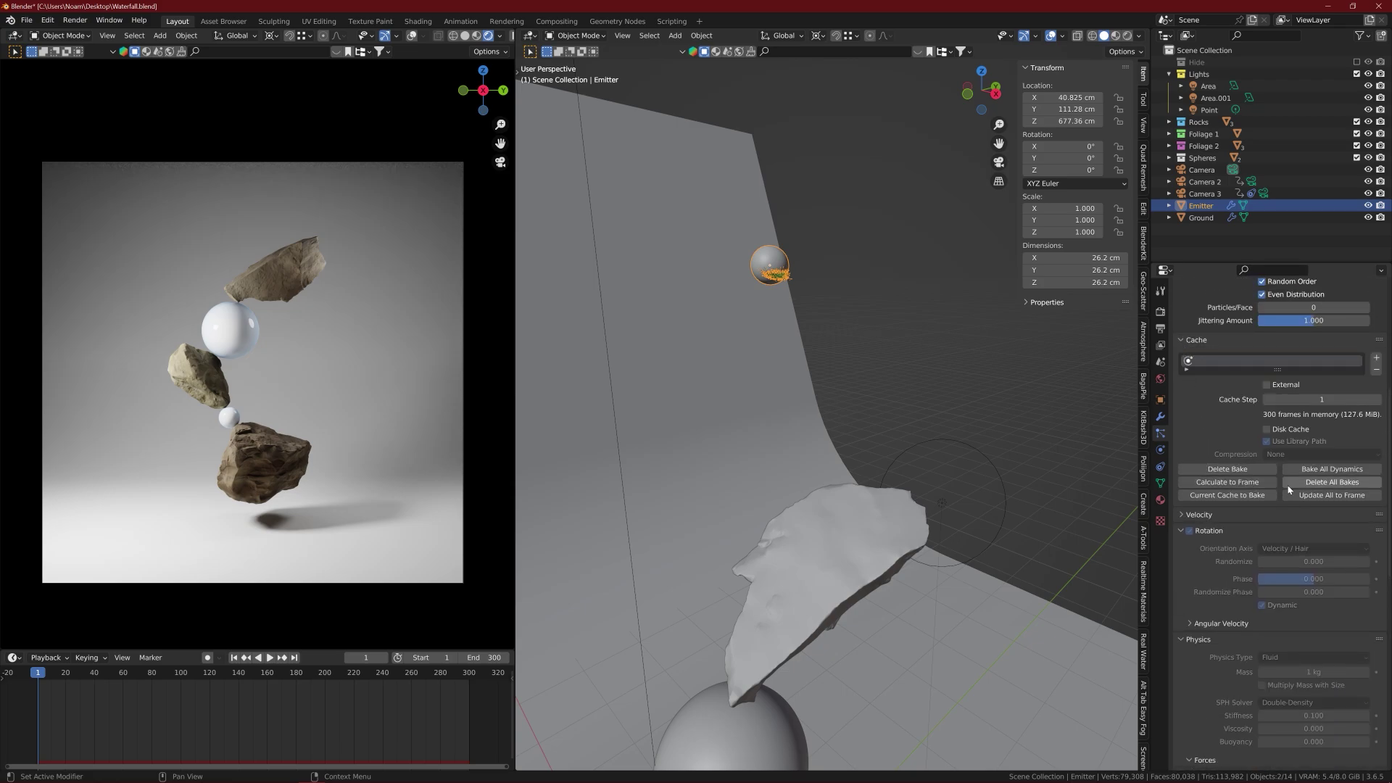
left_click(1315, 483)
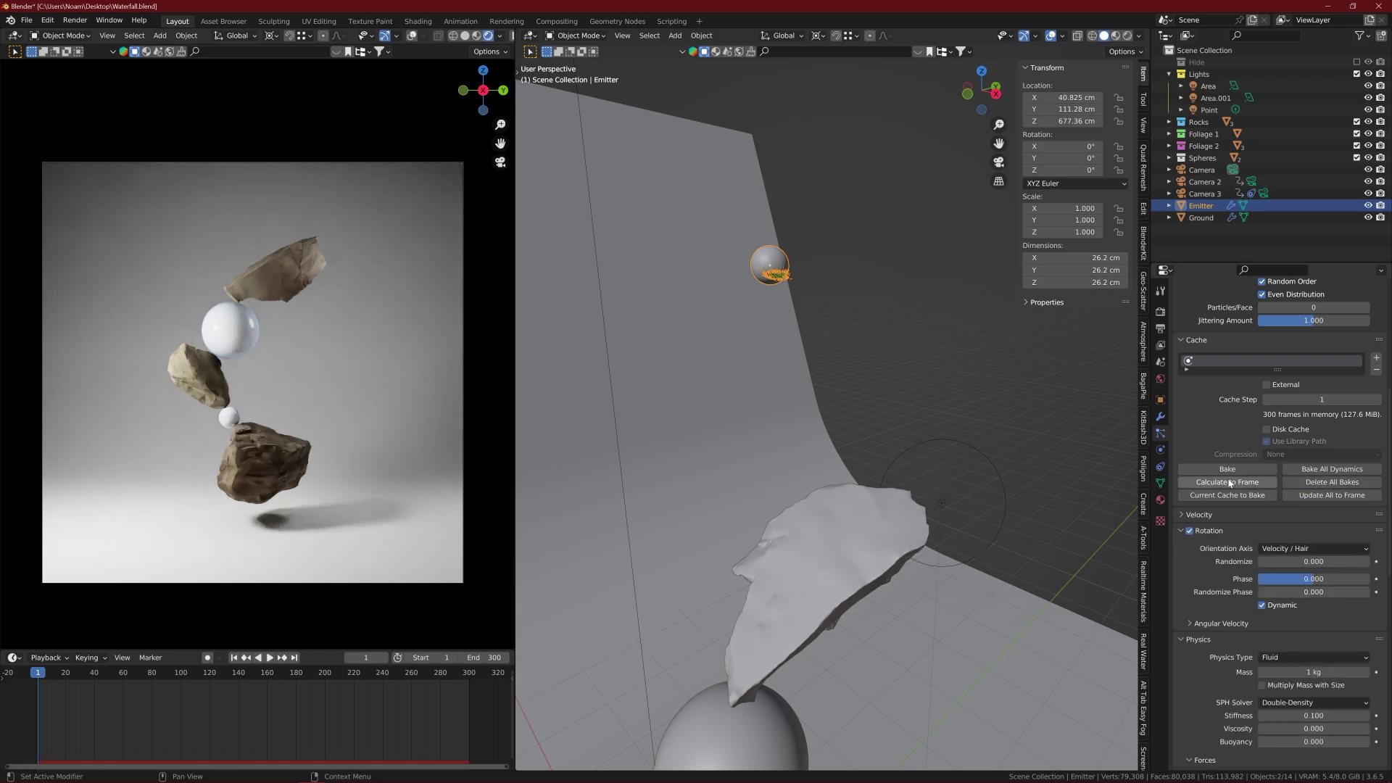
scroll(1252, 466, "down", 2)
scroll(1249, 467, "up", 7)
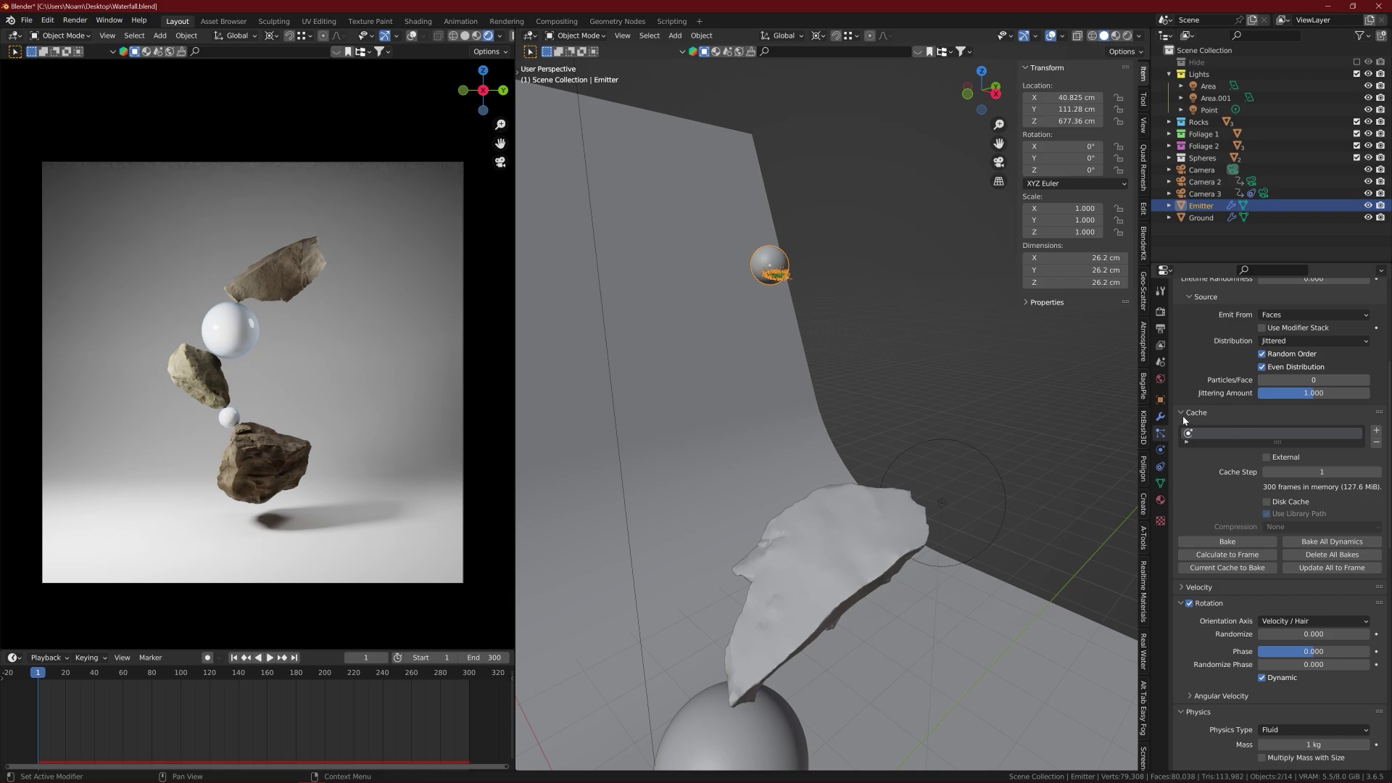
left_click(1182, 412)
scroll(1196, 435, "down", 1)
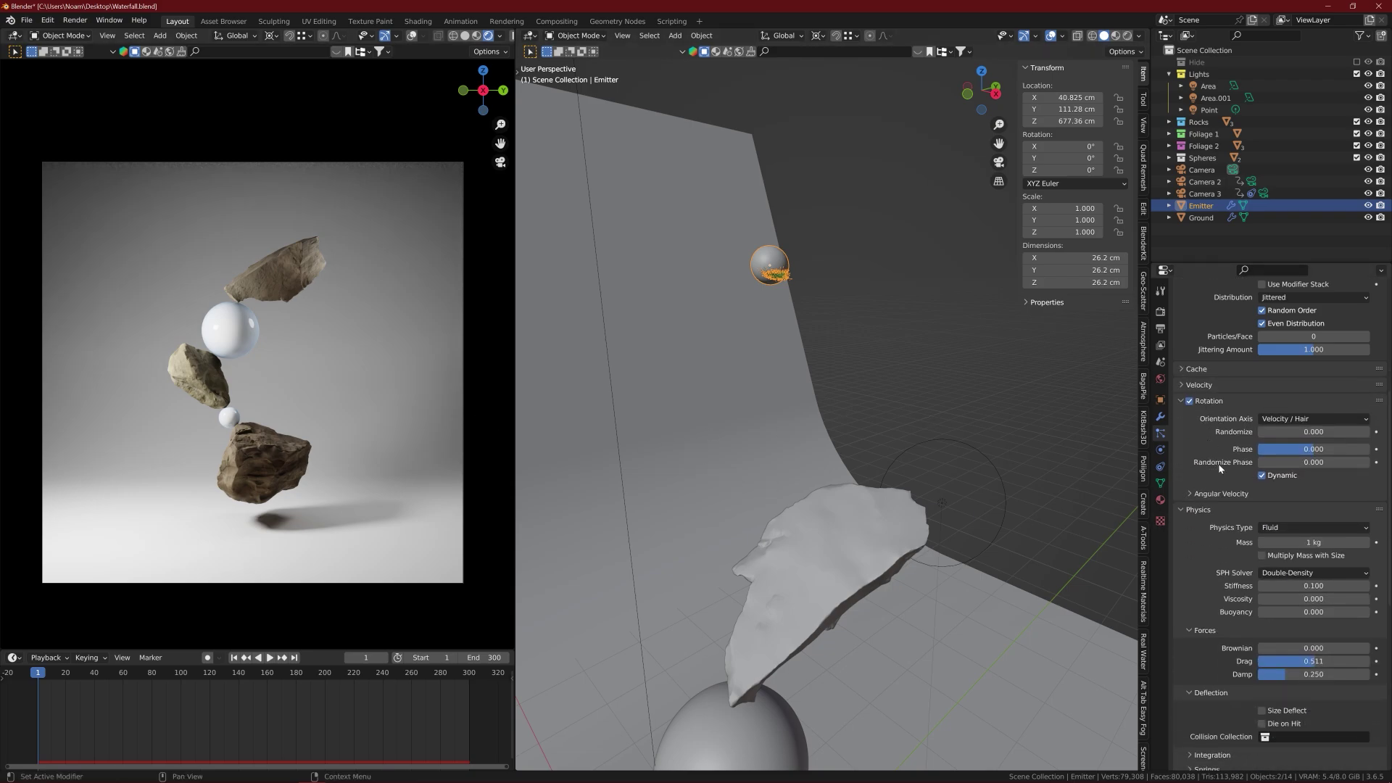
scroll(1228, 495, "down", 3)
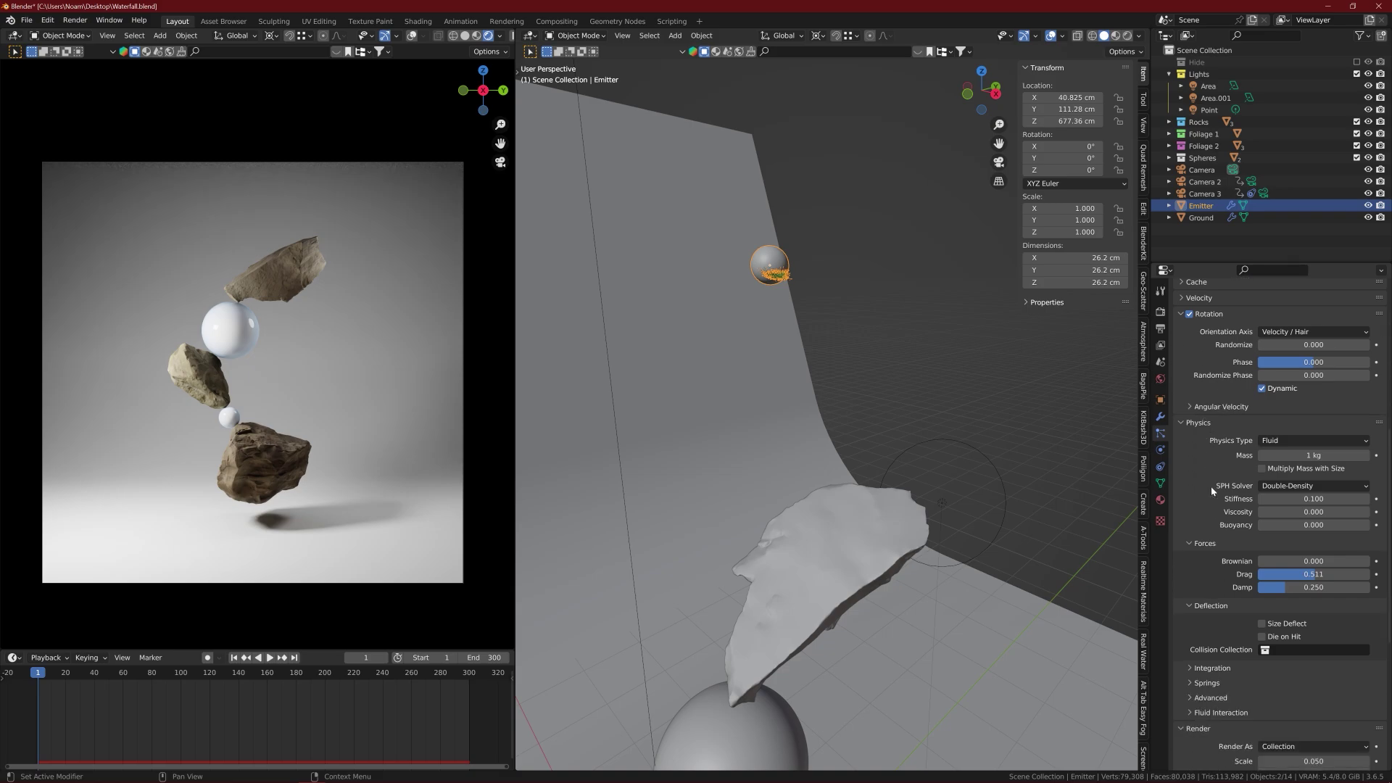
- Play the particle simulation briefly, then set the camera view to solid shading and hide the overlays in the main viewport
key("space")
middle_click_drag(845, 437, 769, 391)
key("space")
key("z")
left_click(394, 362)
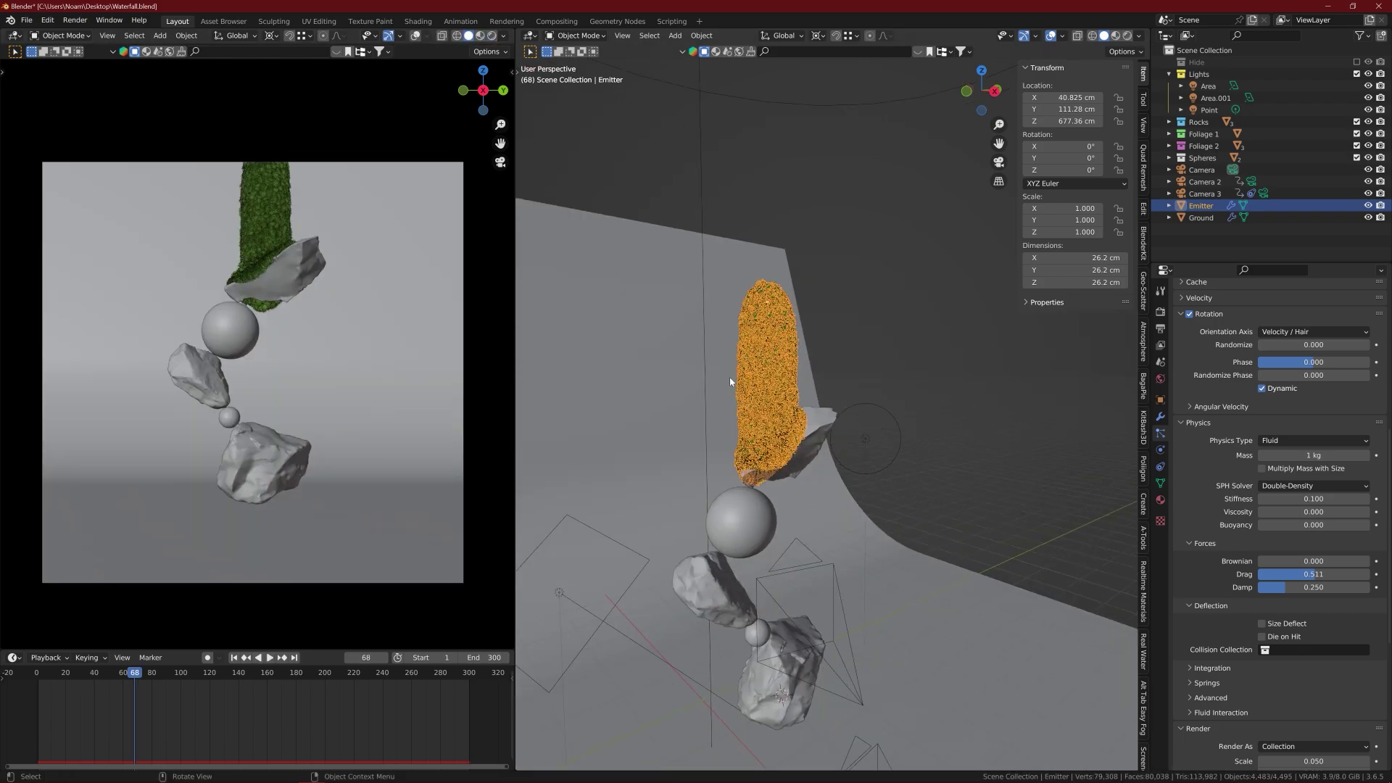
key("shift+alt+z")
- Resume the simulation up to frame 99 and examine how the fluid grass particles flow over the upper rock and sphere
key("space")
scroll(758, 439, "down", 1)
middle_click_drag(759, 419, 757, 362, "shift")
scroll(756, 435, "up", 2)
key("space")
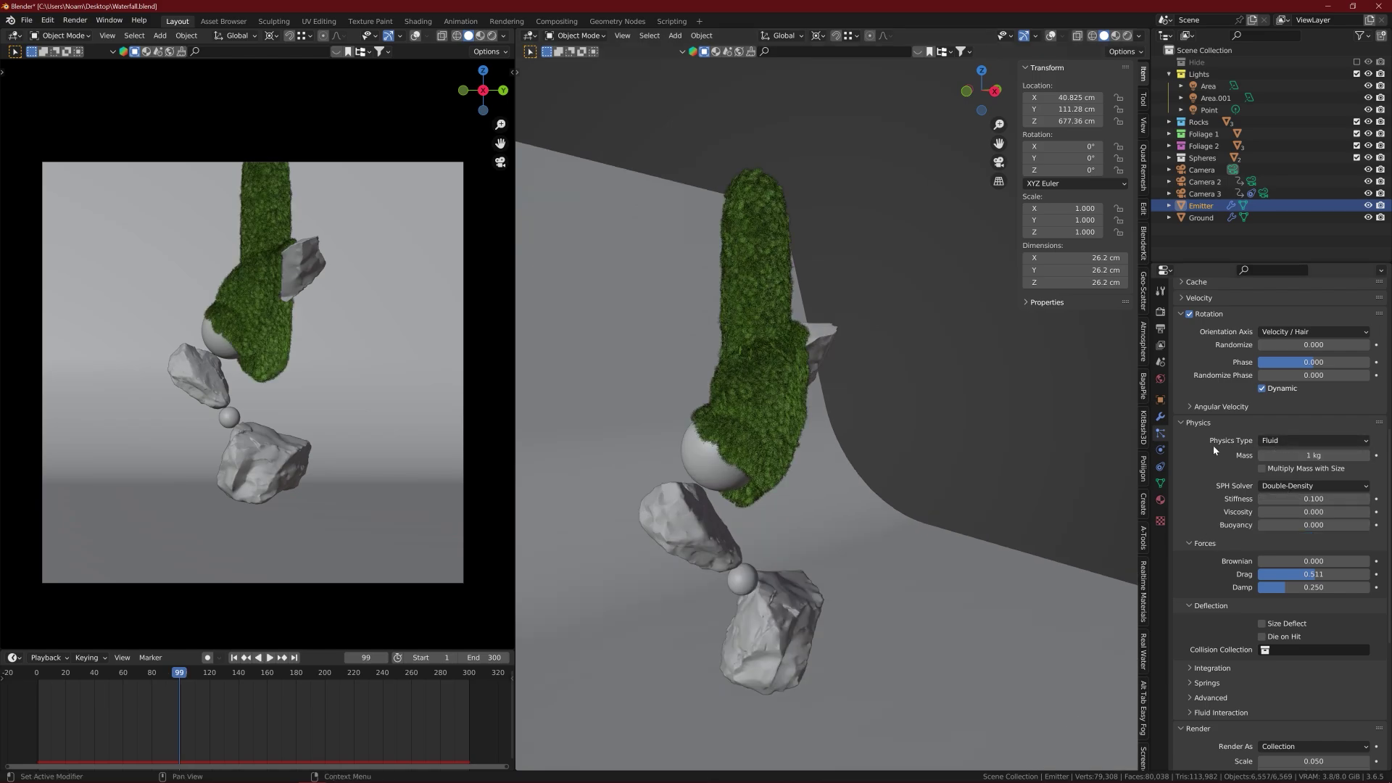
- Change the Grass particles' physics type to Newtonian and replay the simulation from the first frame
left_click(1277, 440)
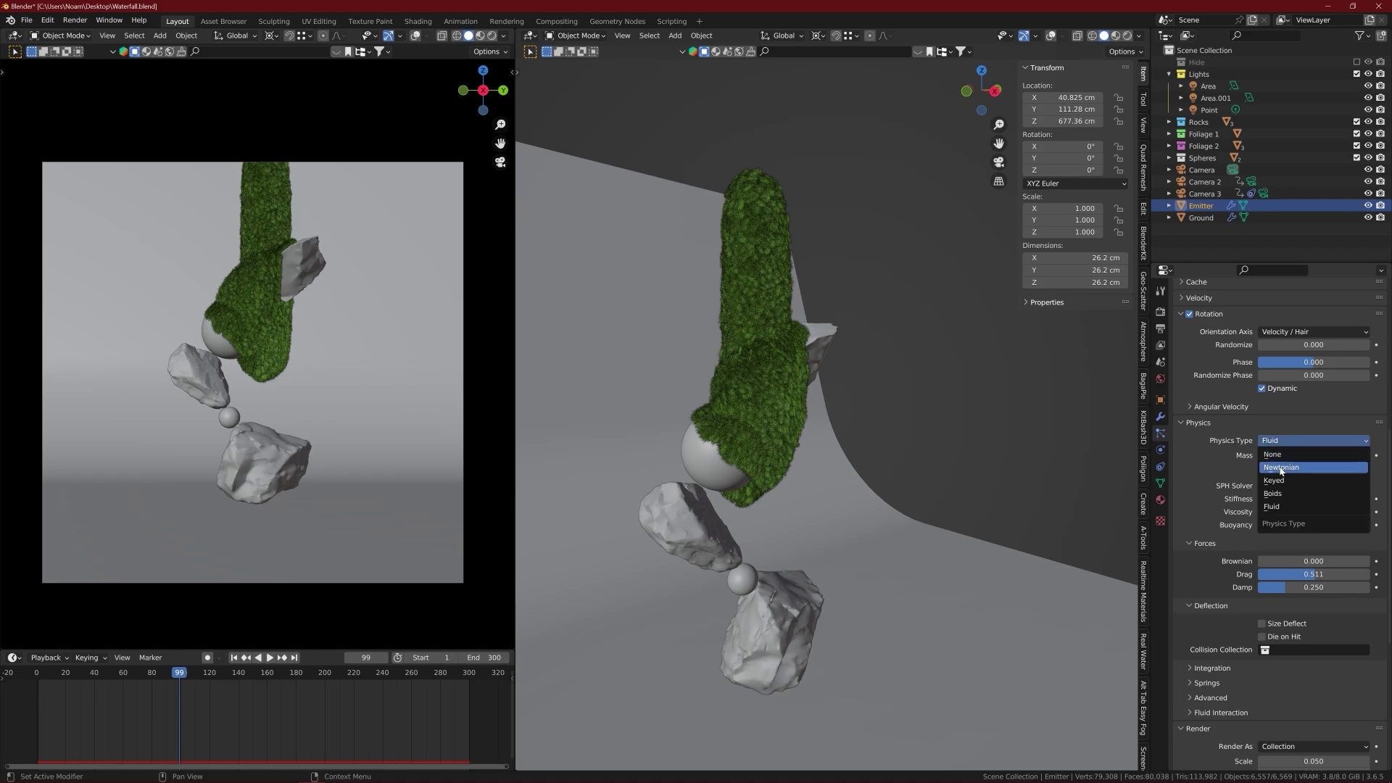
left_click(1287, 468)
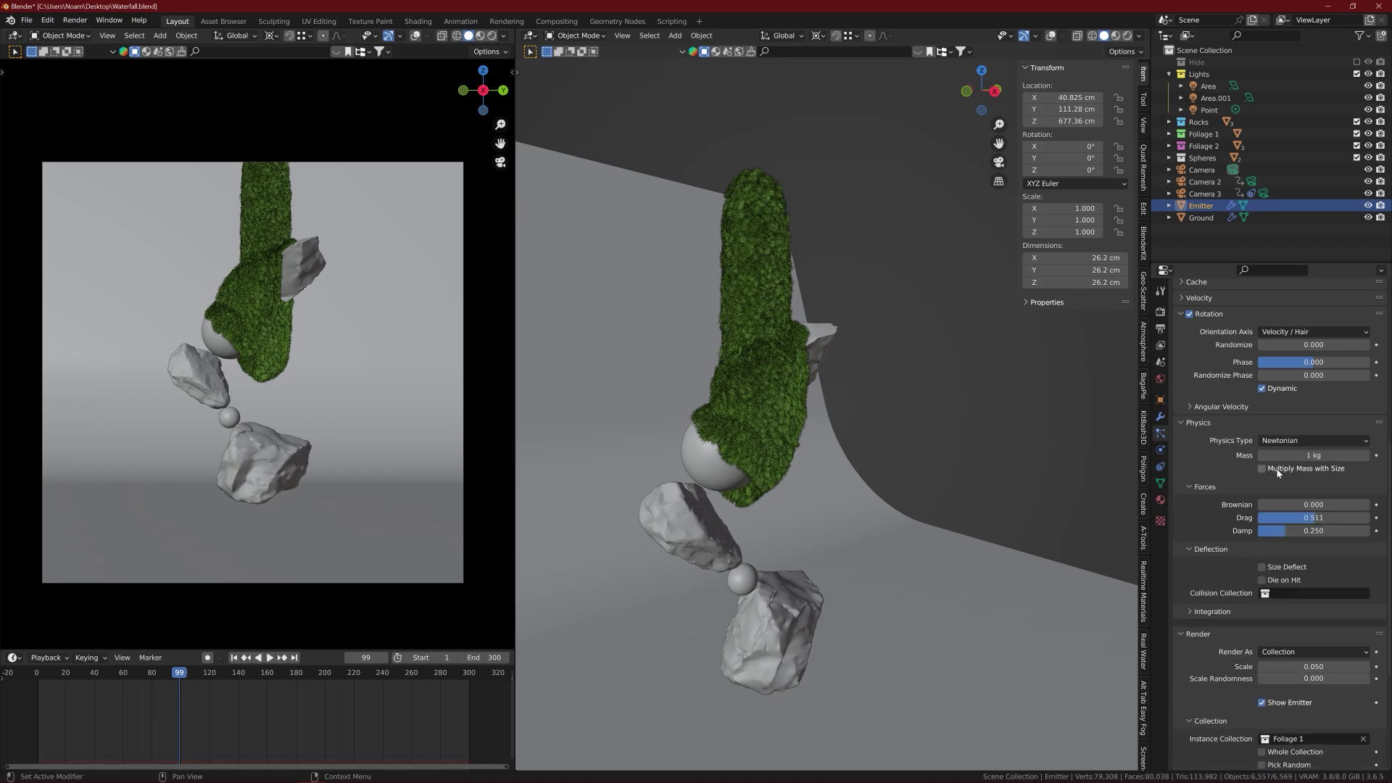
key("shift+Left")
key("space")
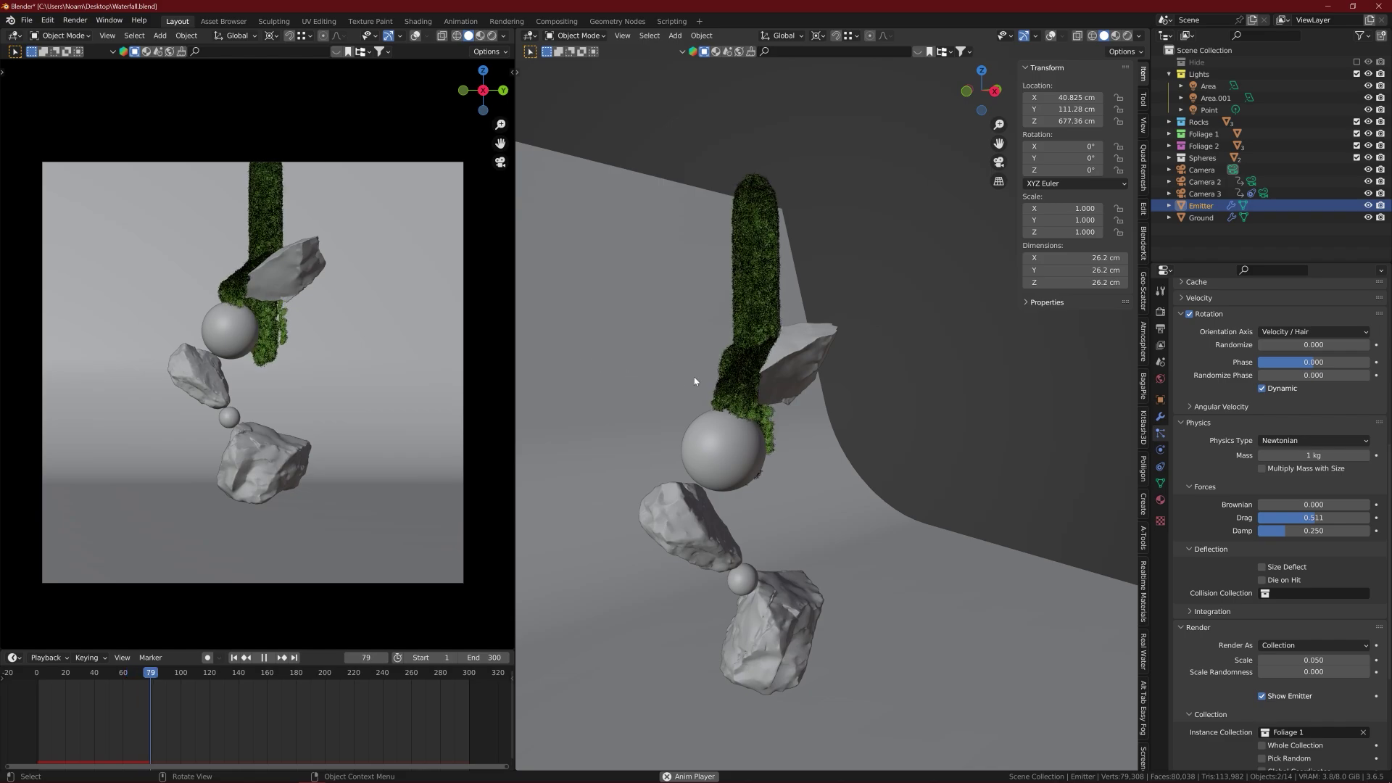
- Examine how the Newtonian particles fall around the rocks and land on the ground, pausing at frame 250
middle_click_drag(687, 392, 653, 416)
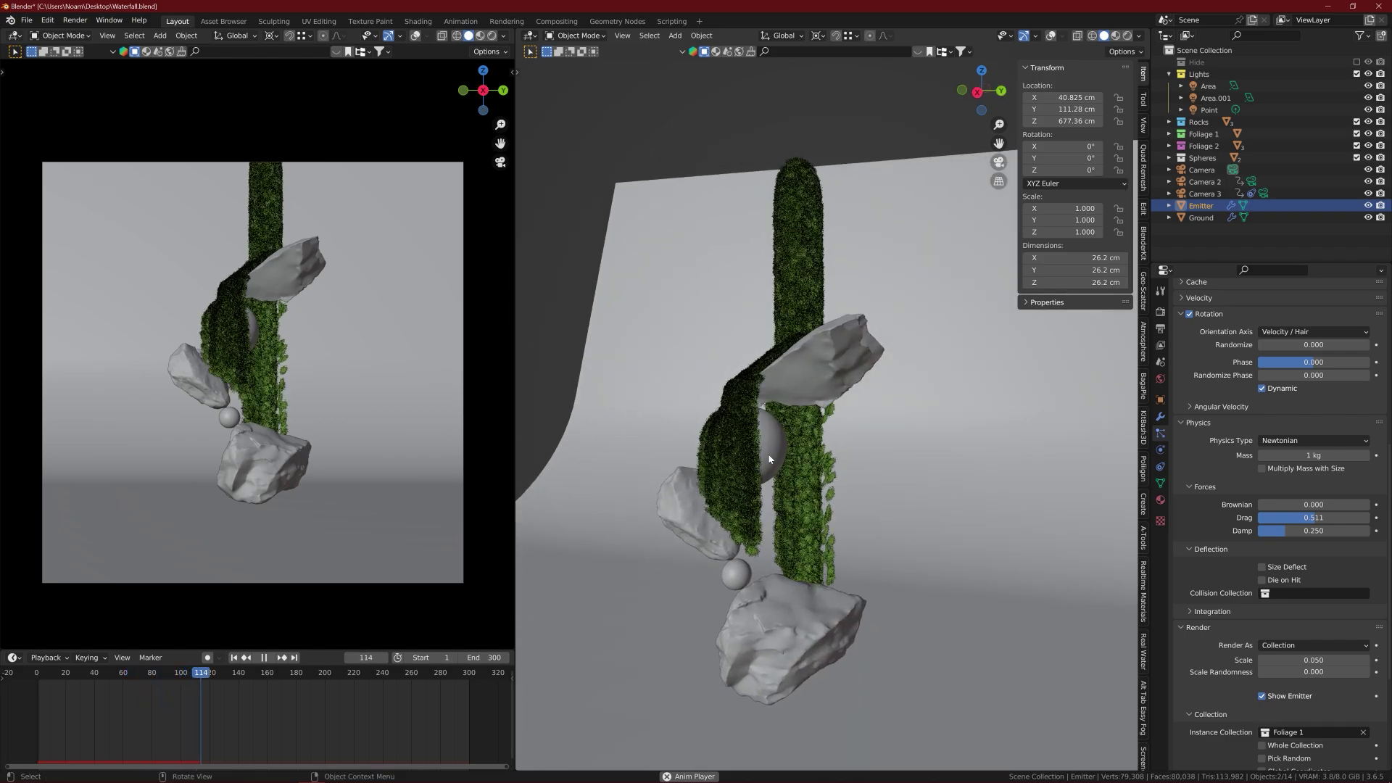
middle_click_drag(760, 451, 852, 447)
middle_click_drag(757, 603, 765, 598)
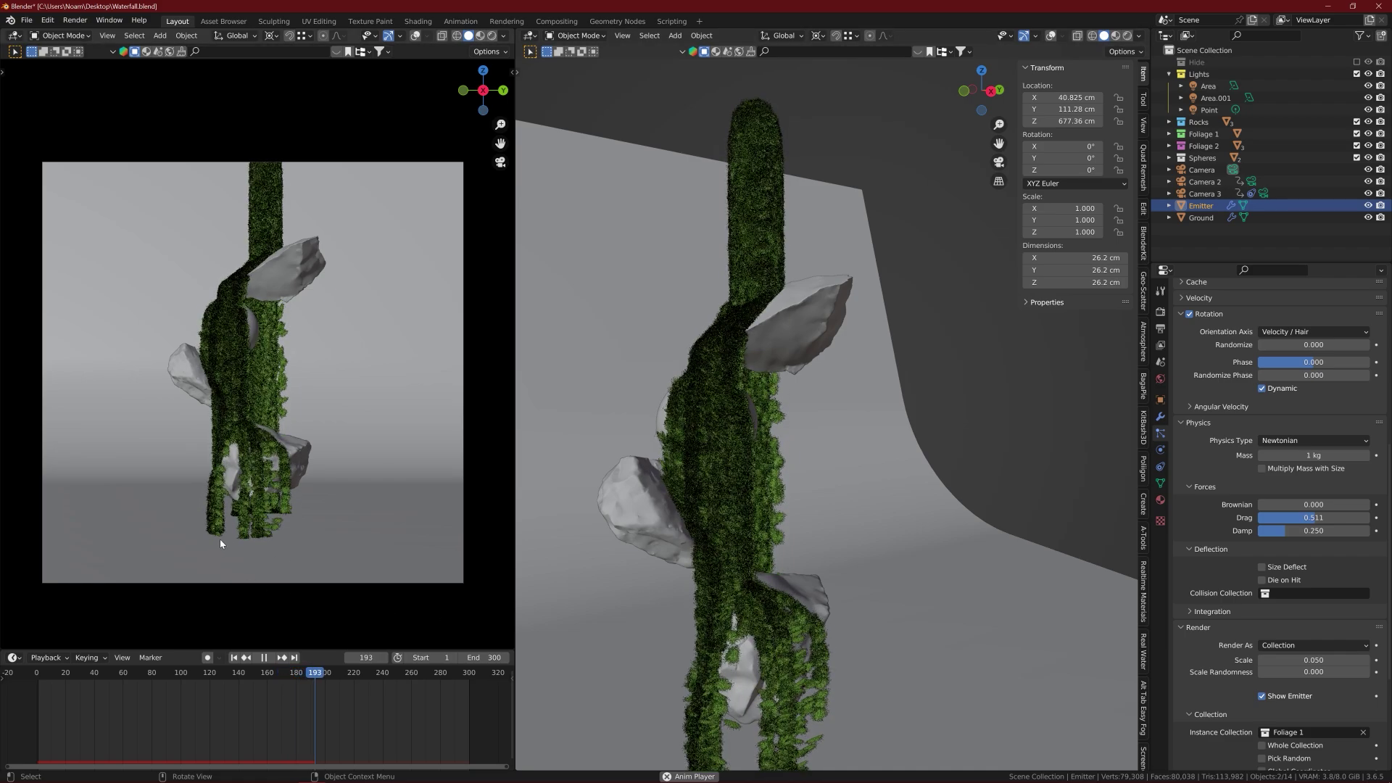
scroll(230, 540, "up", 5)
scroll(228, 537, "up", 3)
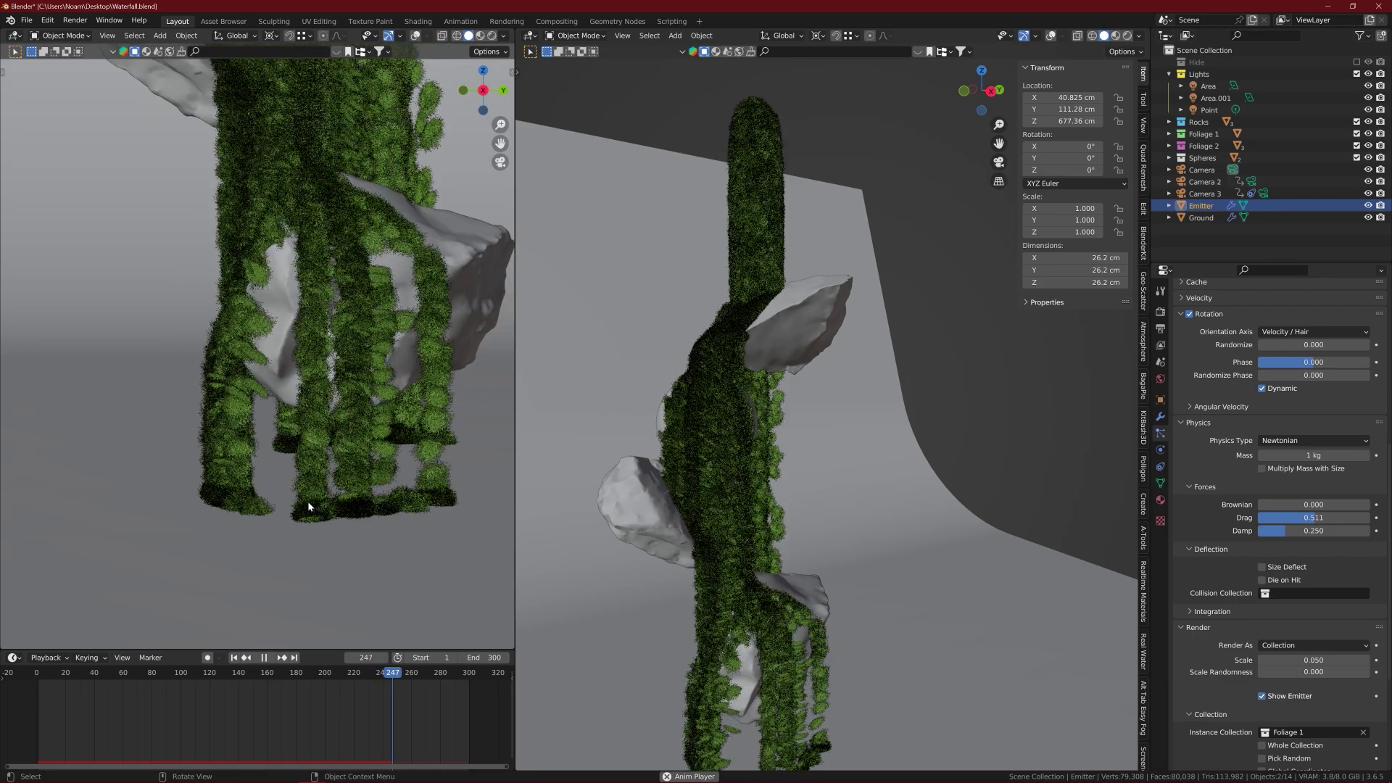
key("space")
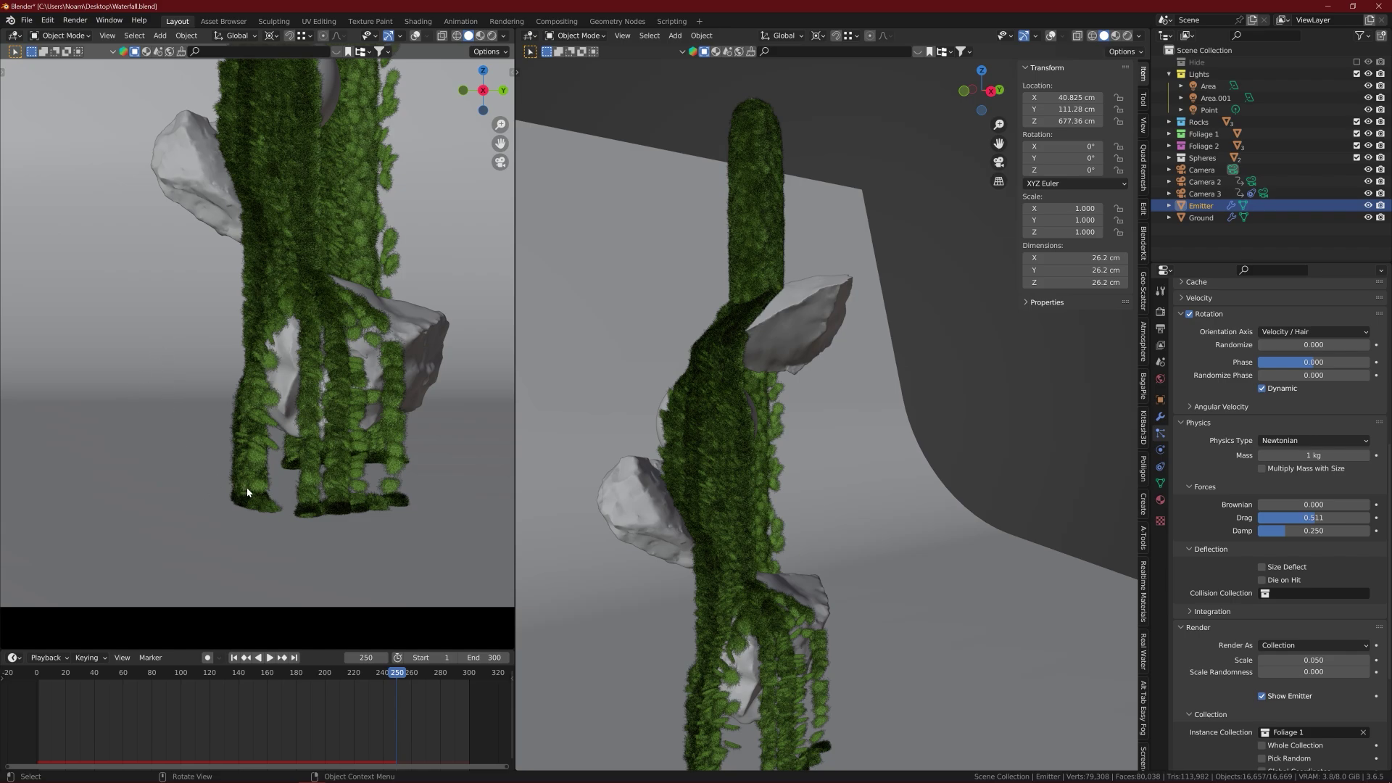
scroll(247, 487, "down", 2)
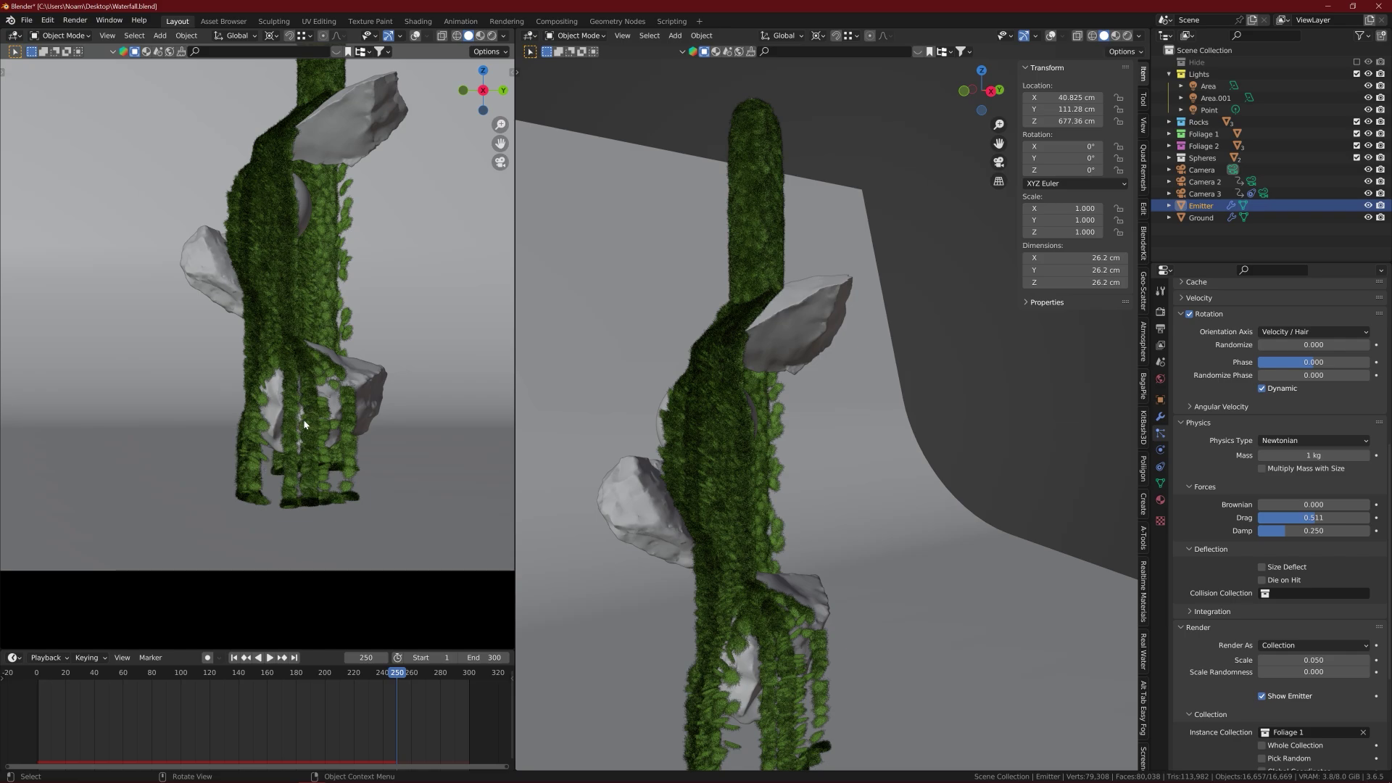
- Set the Grass particles' physics type back to Fluid, replay the simulation to frame 162, and return to the first frame
key("shift+Left")
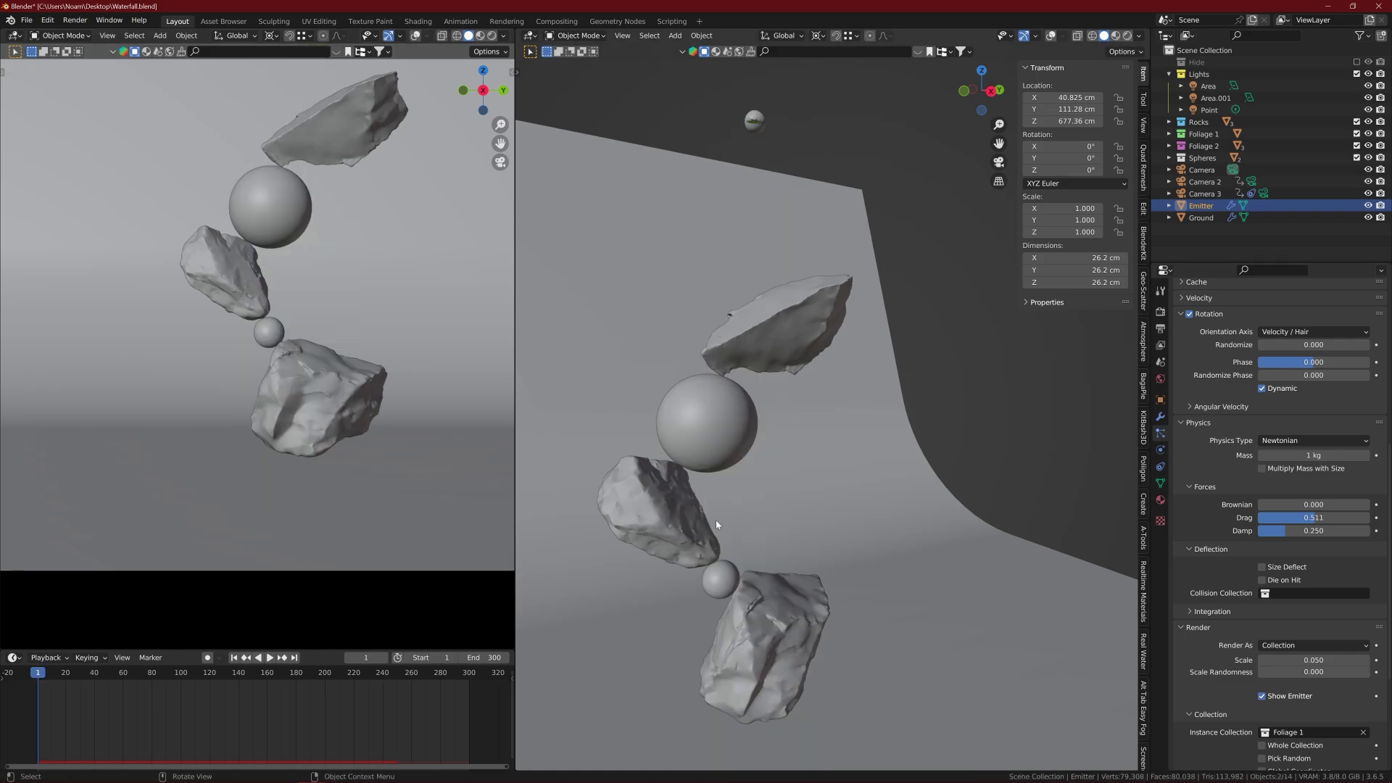
left_click(1313, 440)
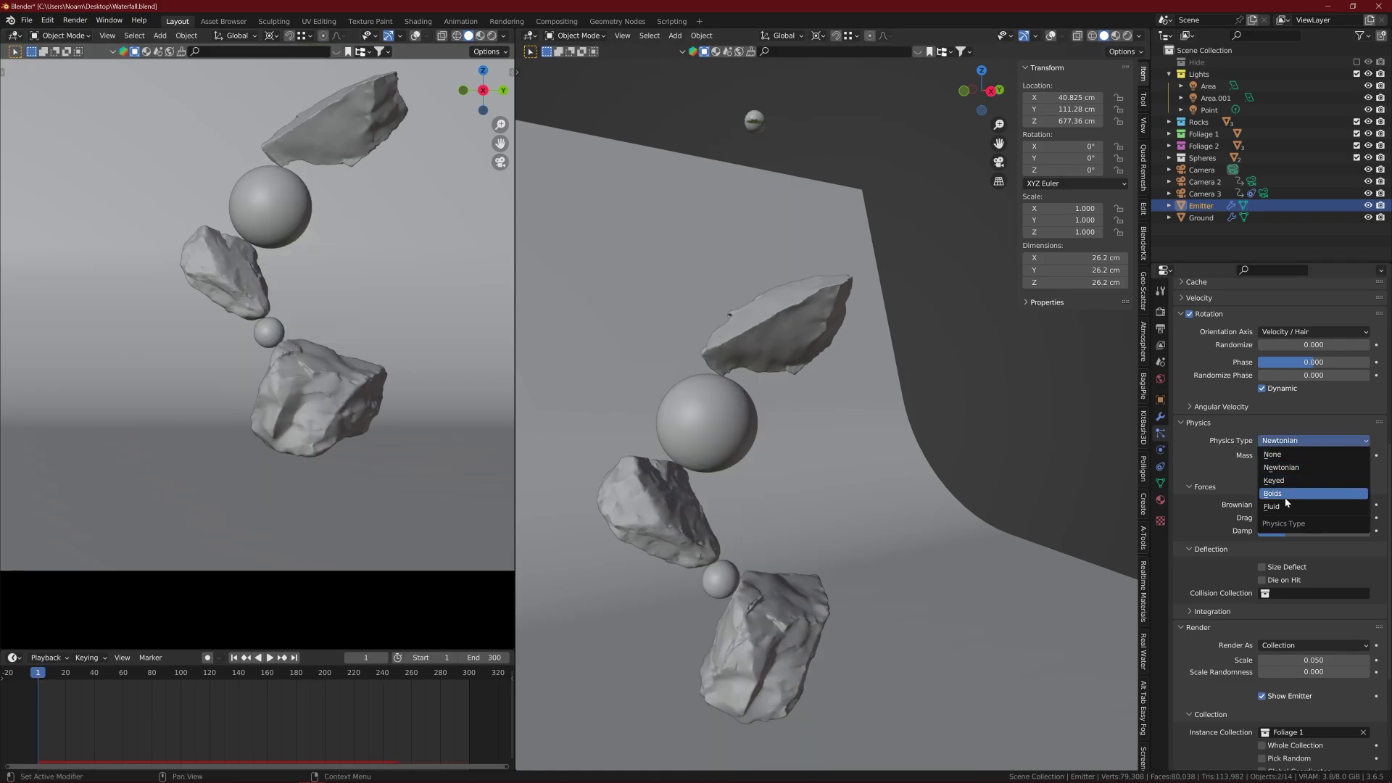
left_click(1305, 511)
key("space")
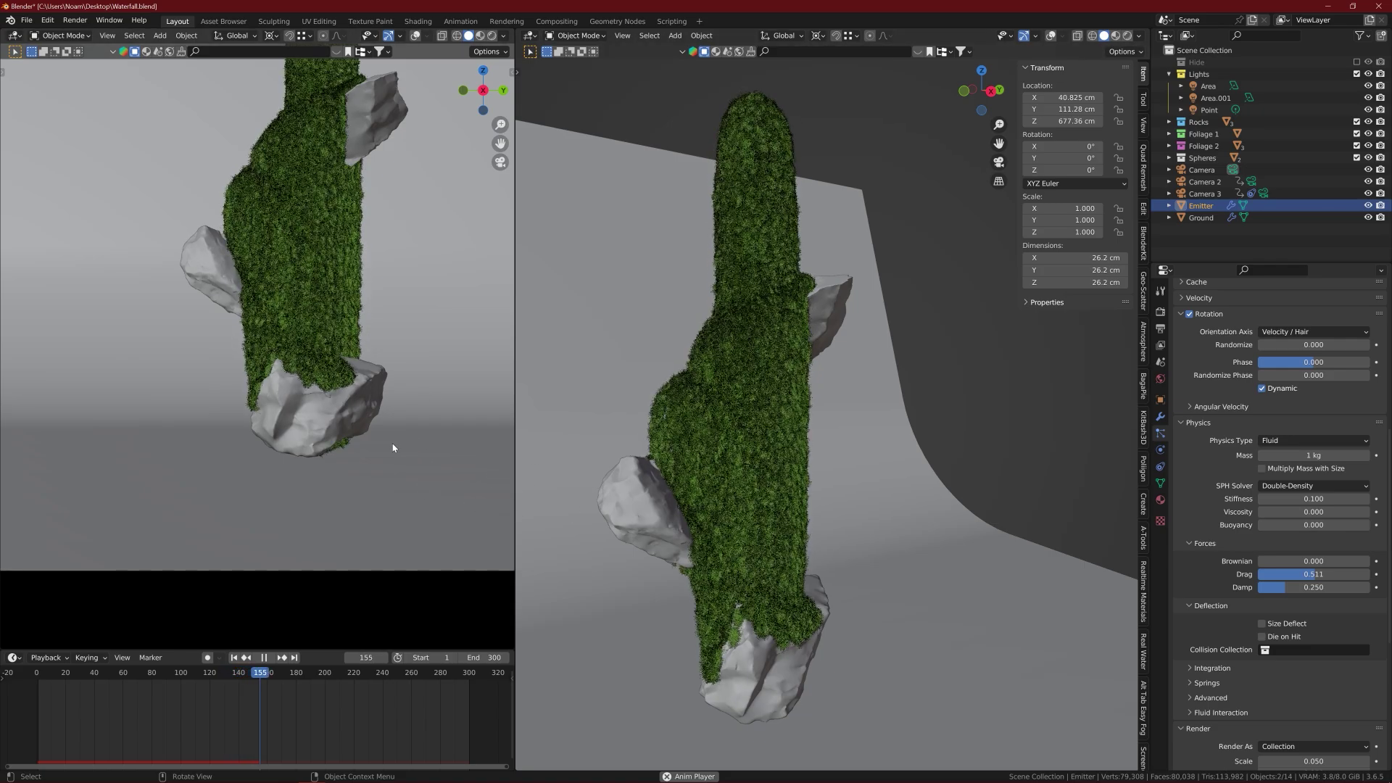
key("space")
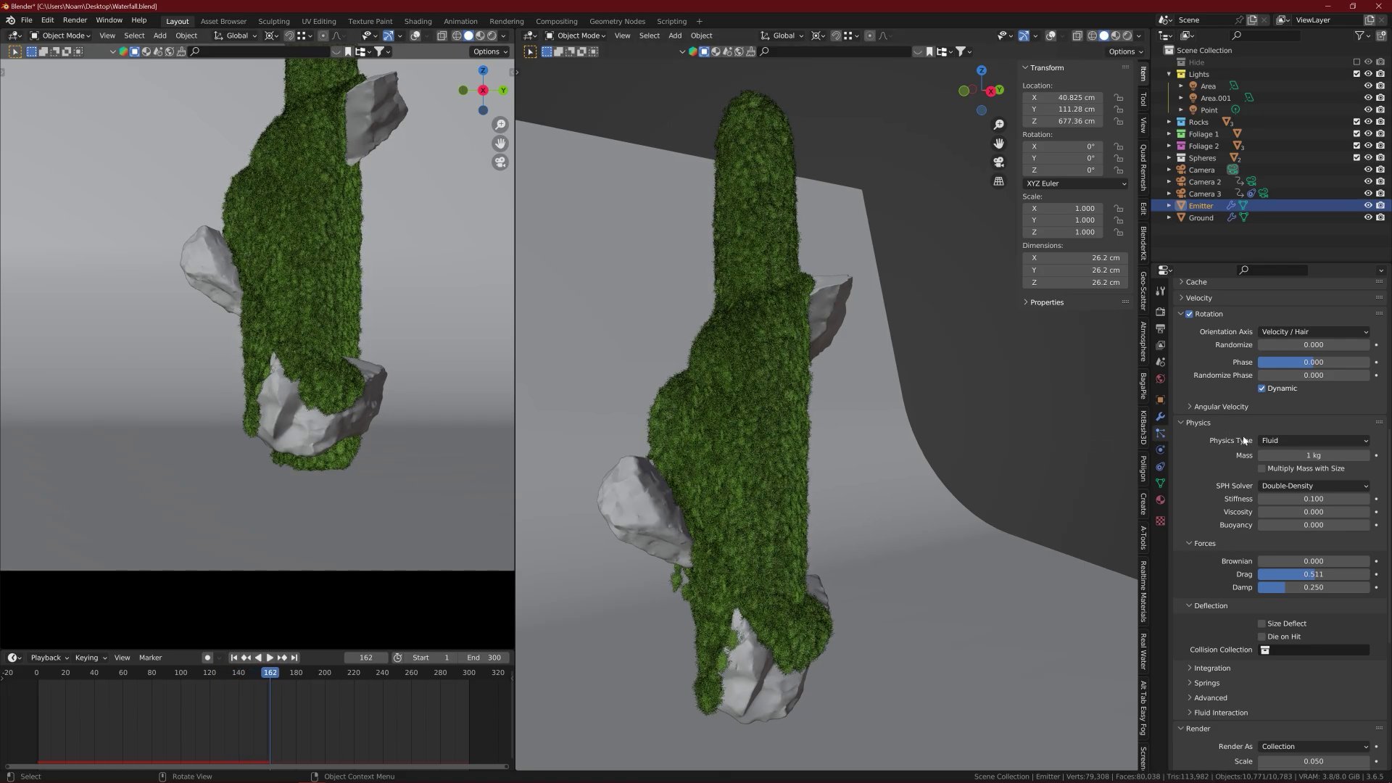
scroll(1248, 490, "down", 1)
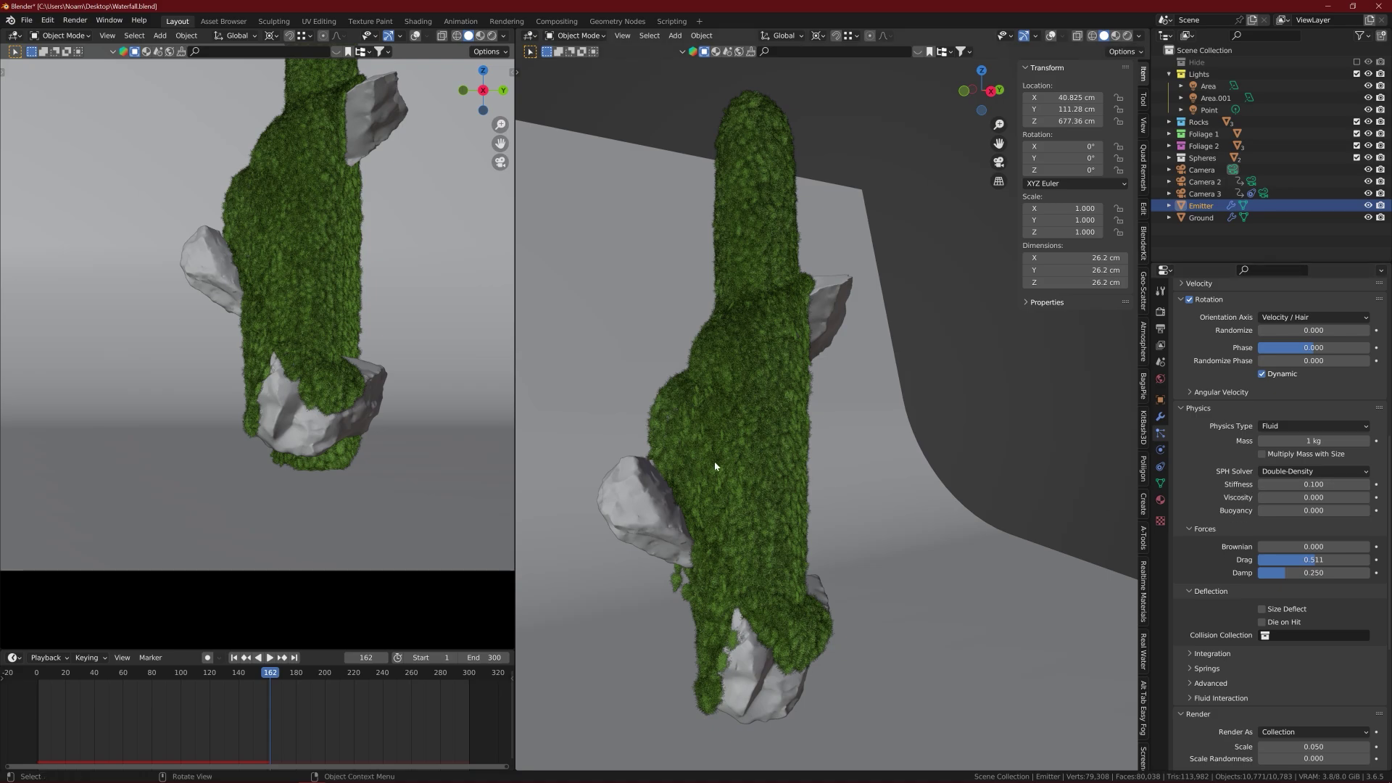
key("shift+Left")
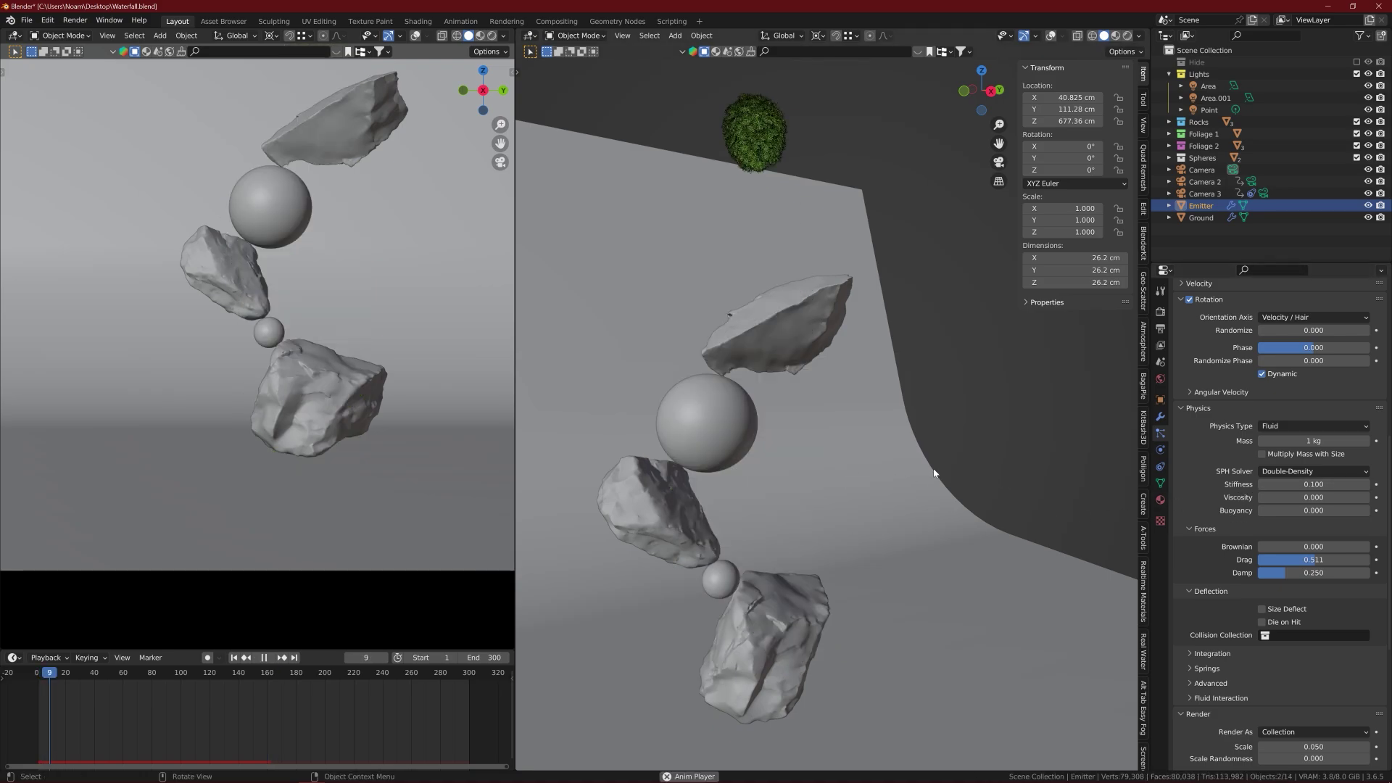
- Test the Grass particles with a stiffness of 2, raise it to 3.72 during playback, and pause at frame 149
left_click(1289, 485)
type("2")
key("Return")
key("space")
scroll(738, 239, "down", 2)
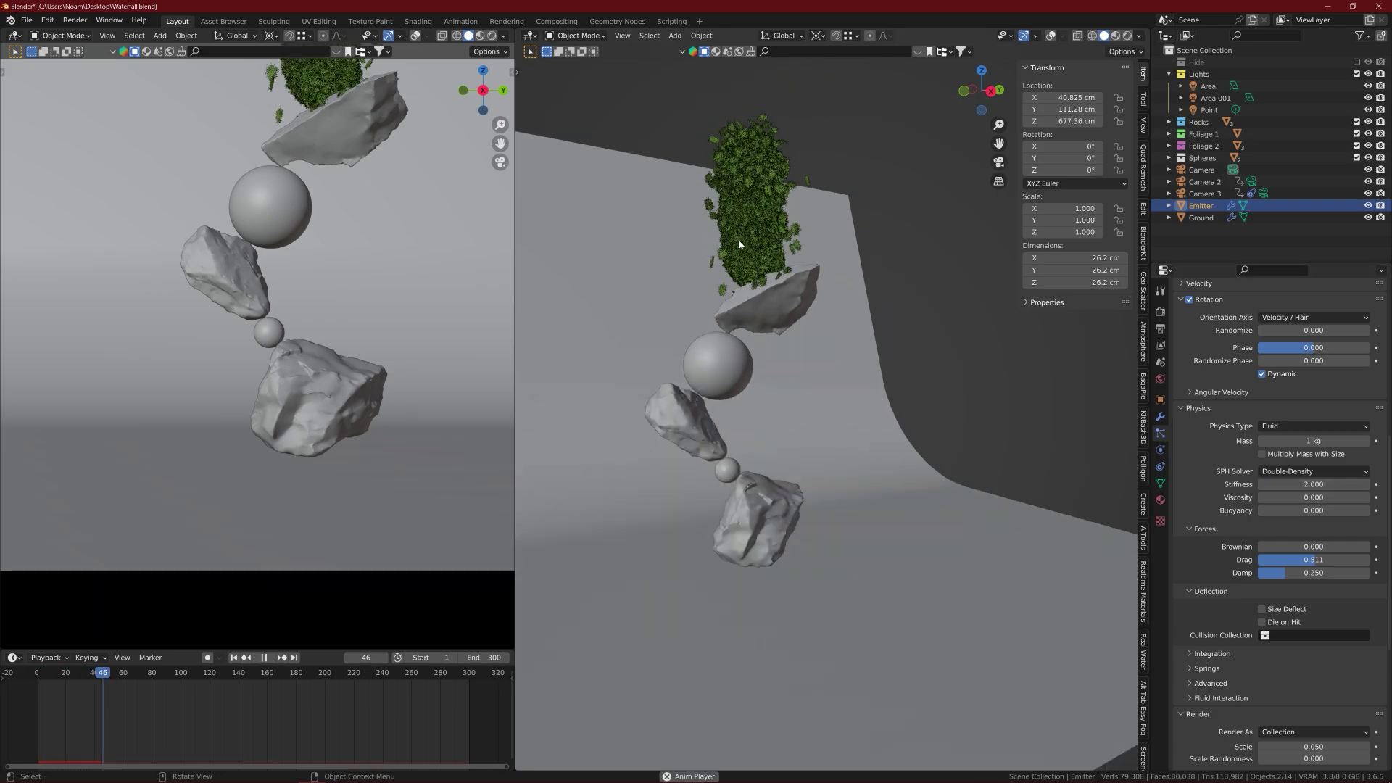
scroll(732, 269, "up", 1)
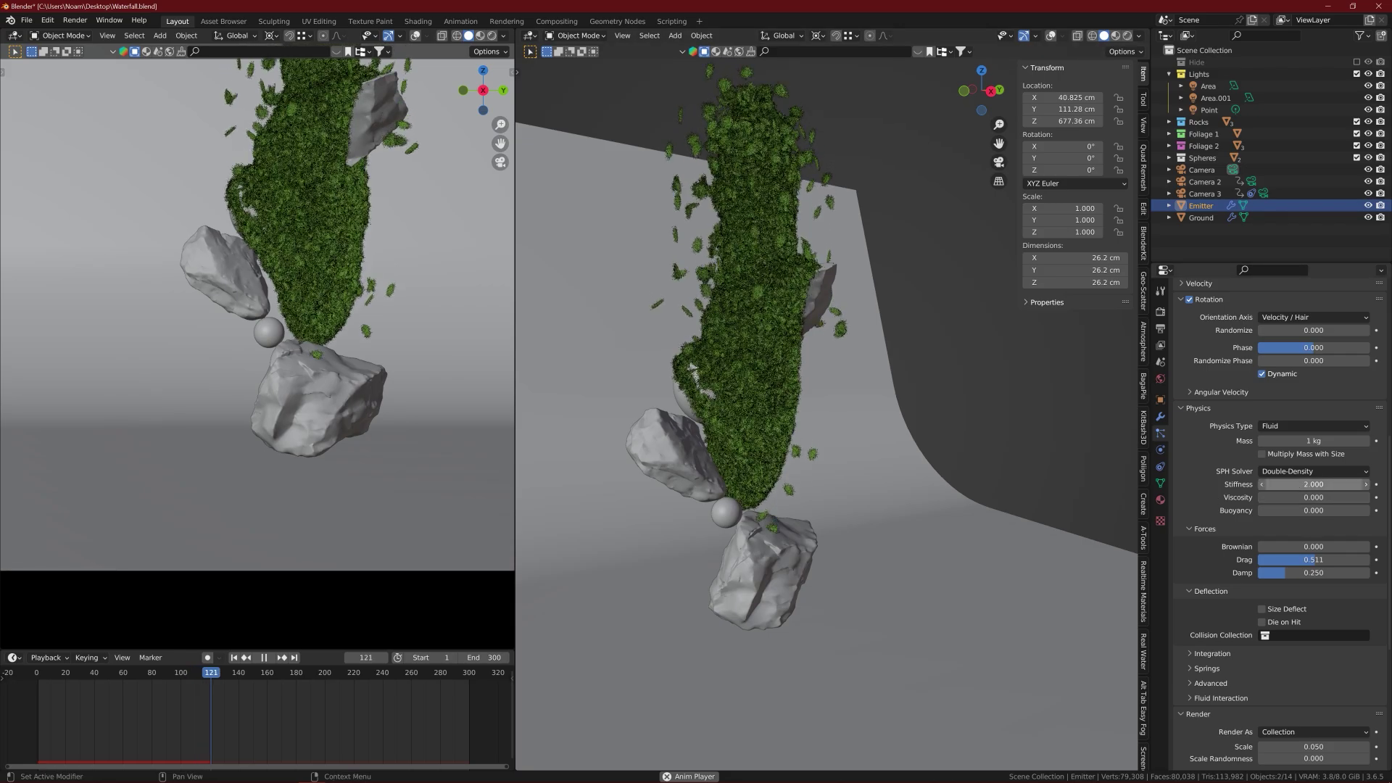
left_click_drag(1309, 484, 1387, 484)
key("space")
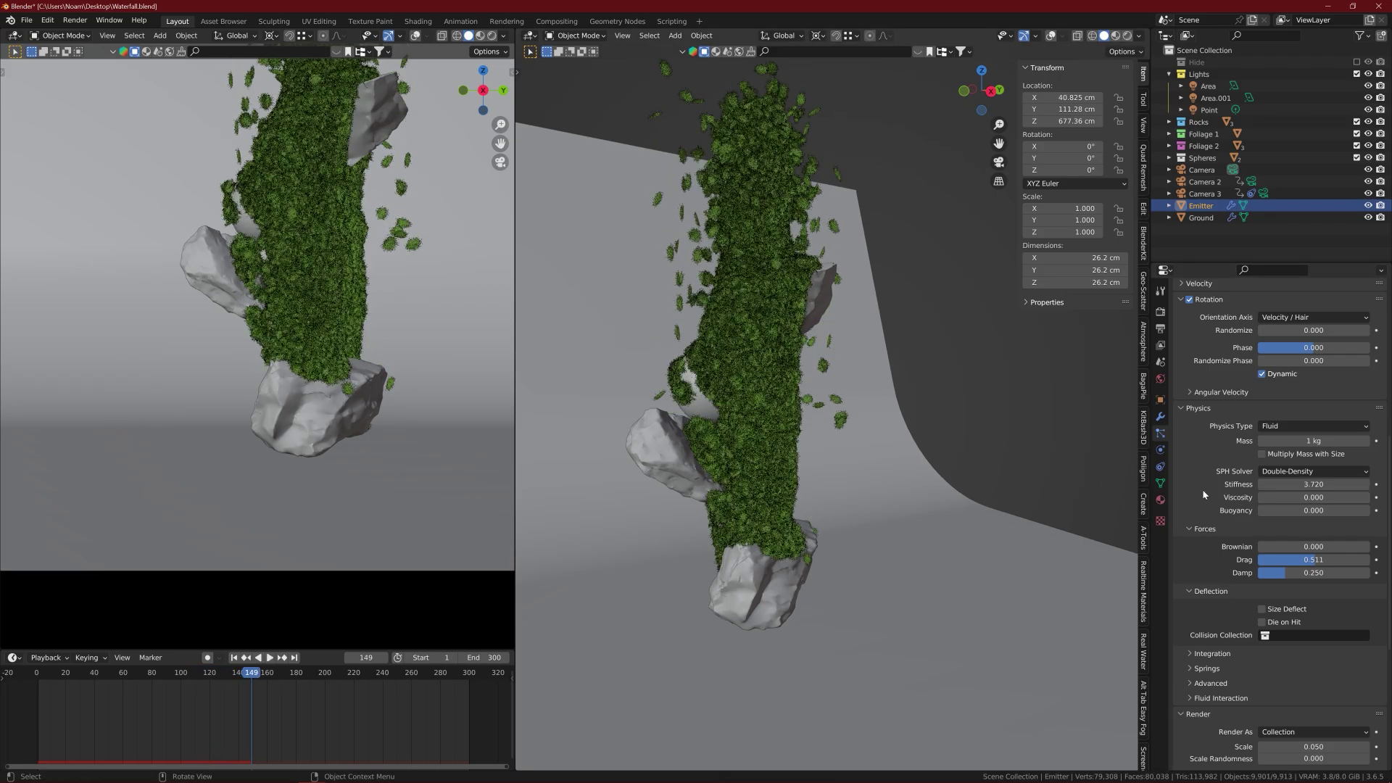
- Set the stiffness to 5, replay the simulation from the first frame, and return to frame 1
key("shift+Left")
double_click(1329, 485)
type("5")
key("Return")
key("space")
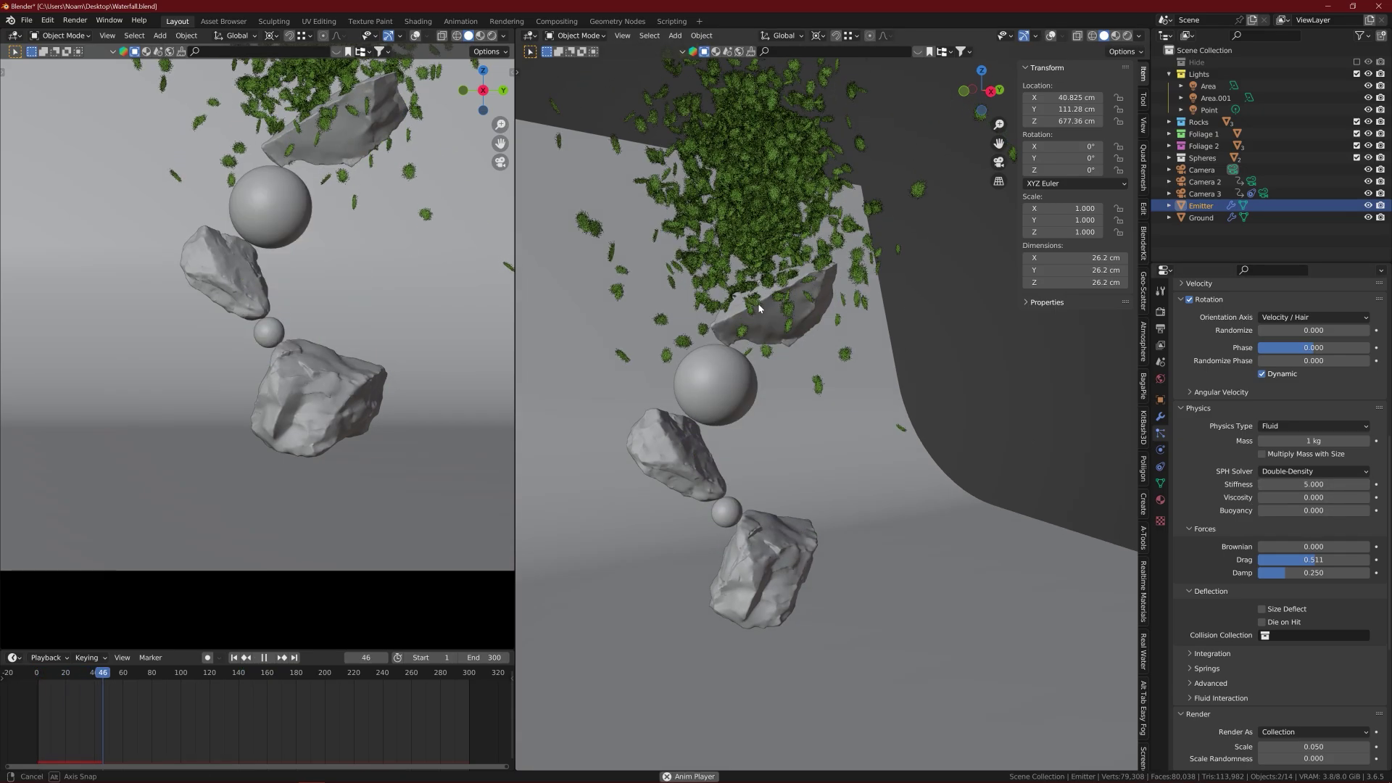
key("space")
key("shift+Left")
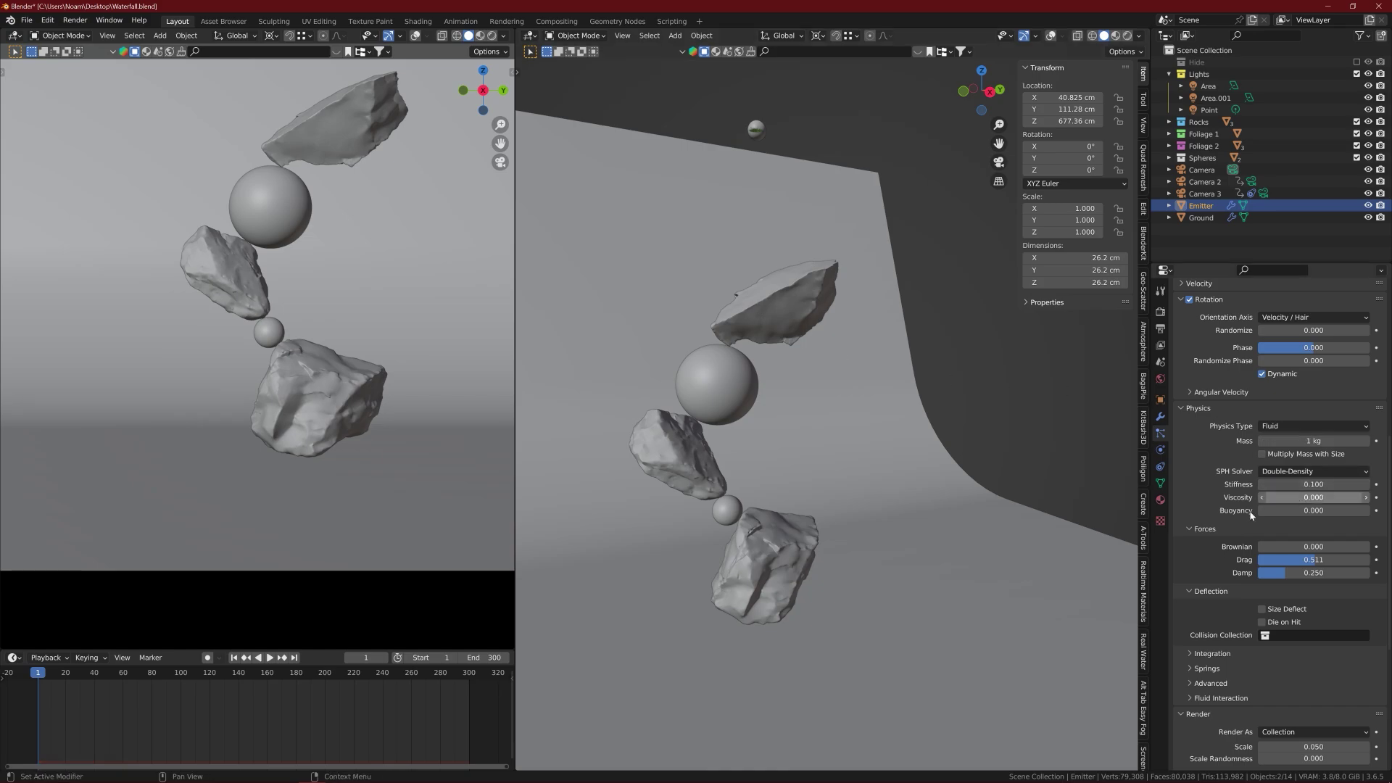
- Set the Grass particles' buoyancy to 0.068 and play the simulation
middle_click_drag(724, 392, 724, 420)
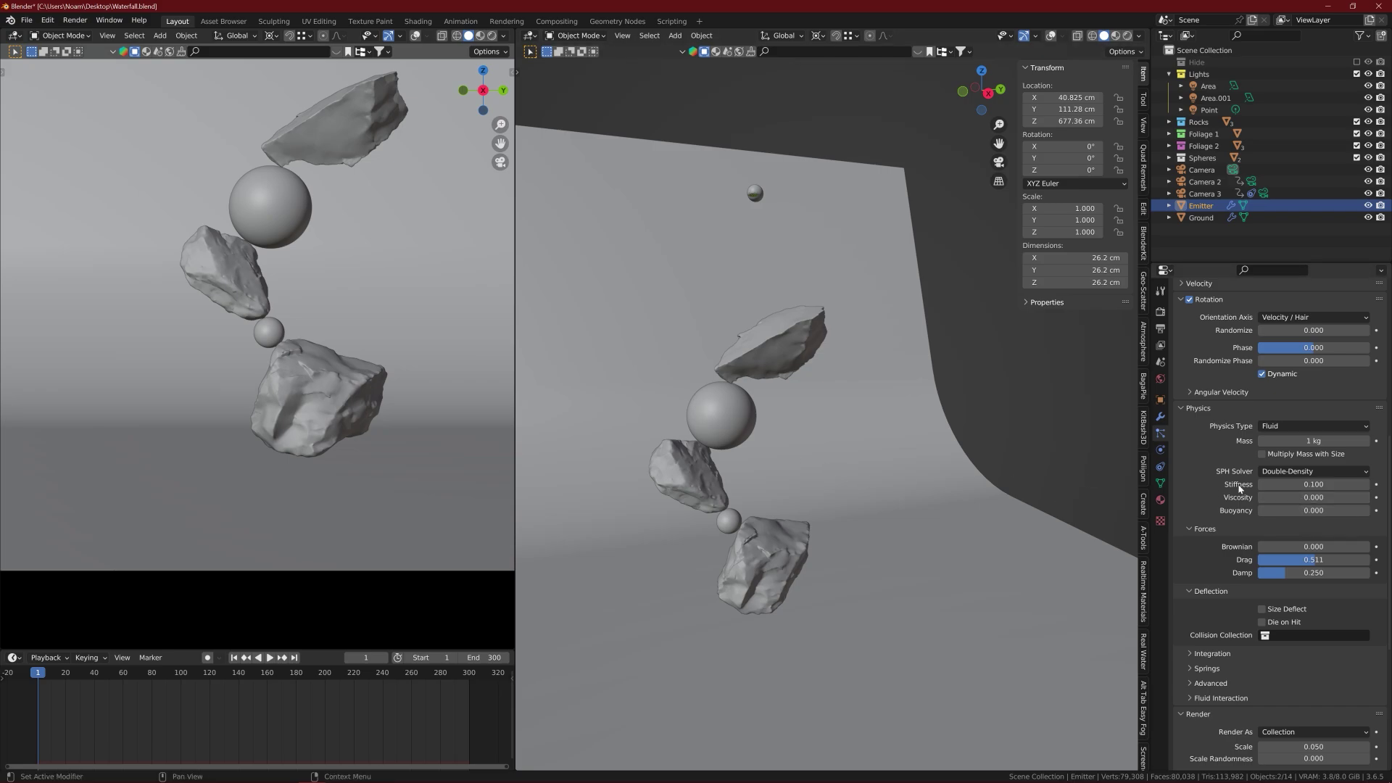
middle_click_drag(768, 411, 726, 412)
scroll(724, 408, "up", 2)
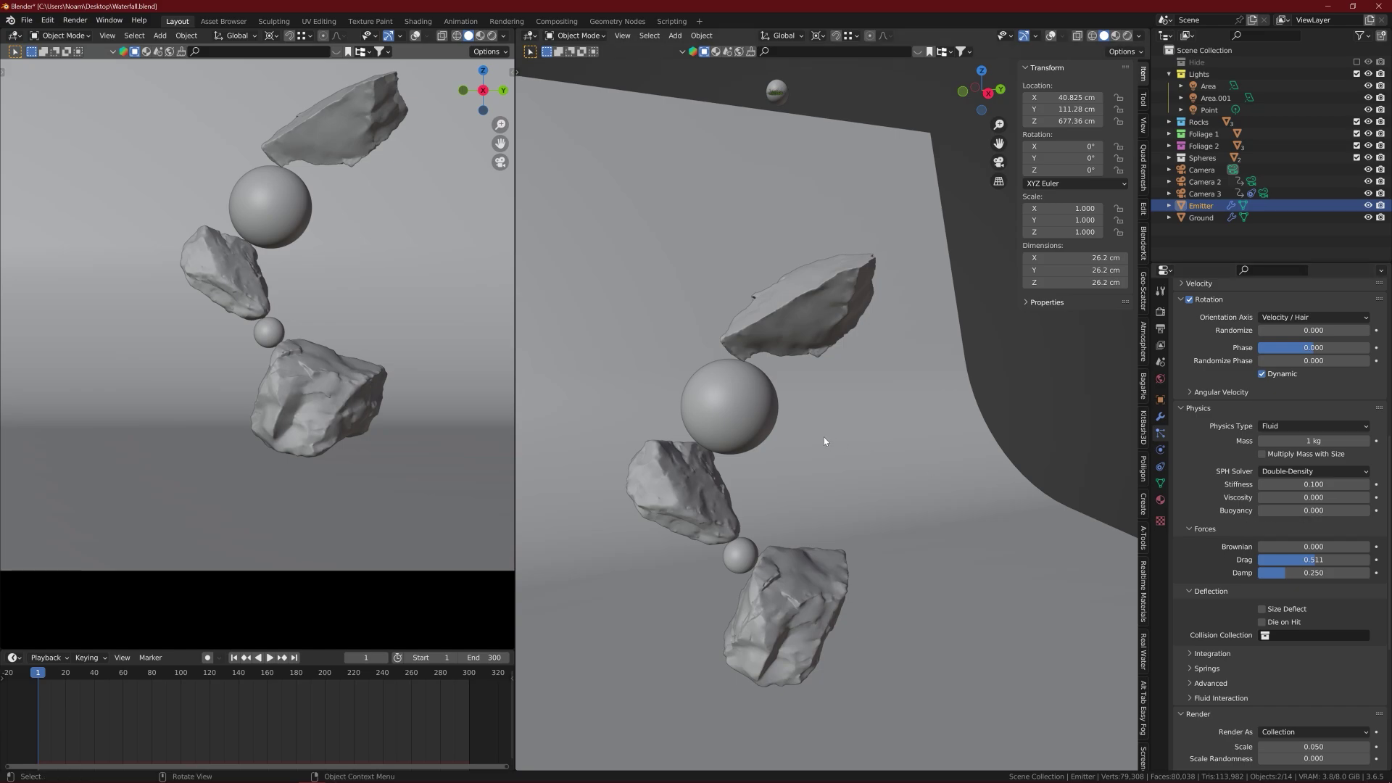
left_click_drag(1303, 512, 1306, 513)
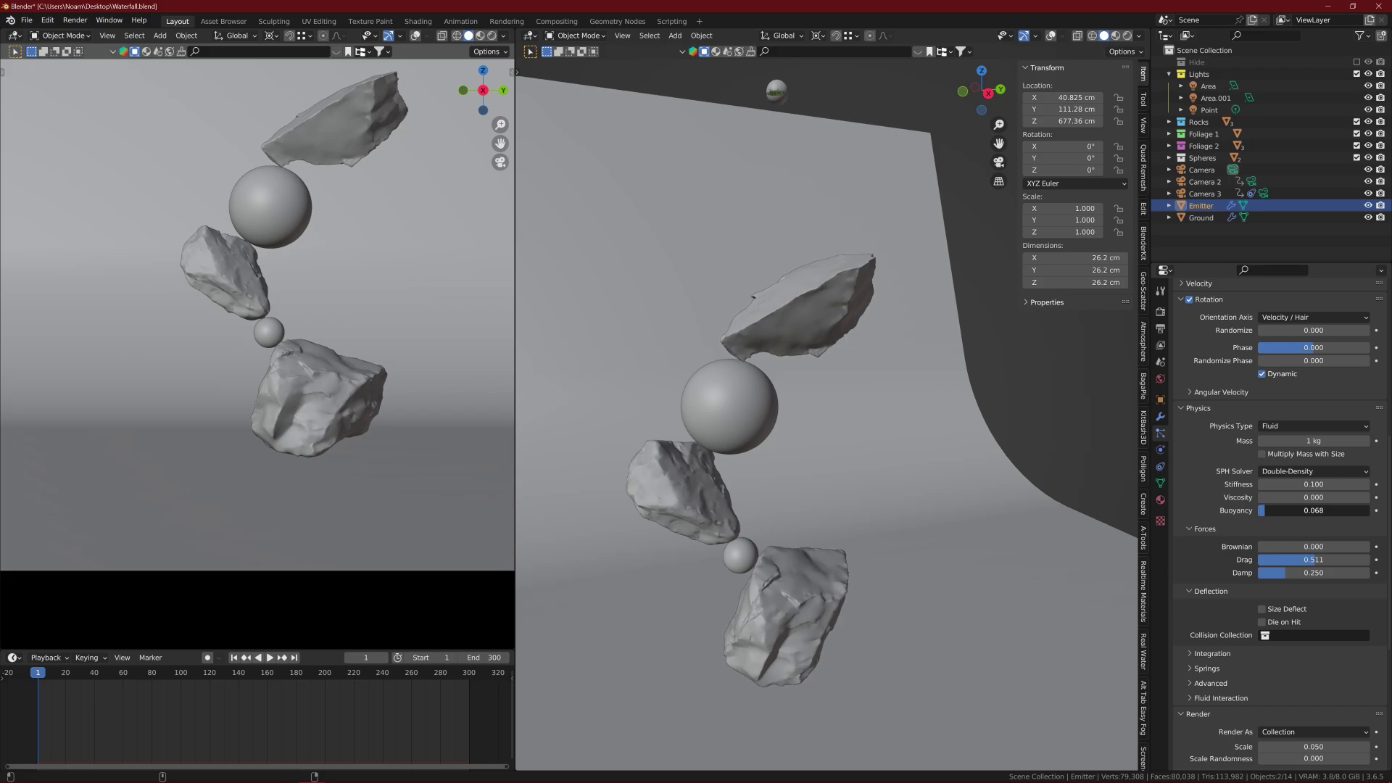
left_click_drag(1296, 514, 1296, 514)
key("space")
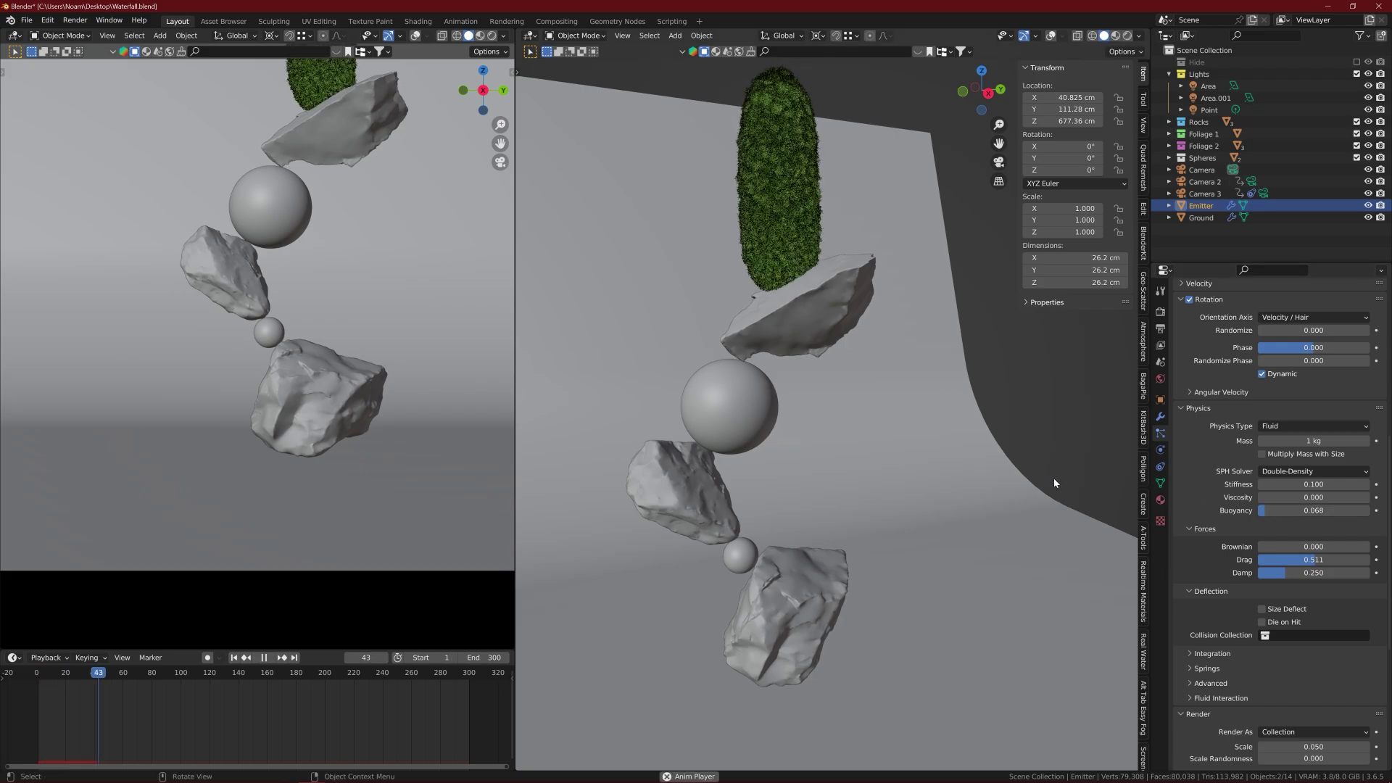
- Test a buoyancy of 2 by playing the simulation to frame 180, and reset the buoyancy to 0 at frame 1
left_click(1309, 512)
type("2")
key("Return")
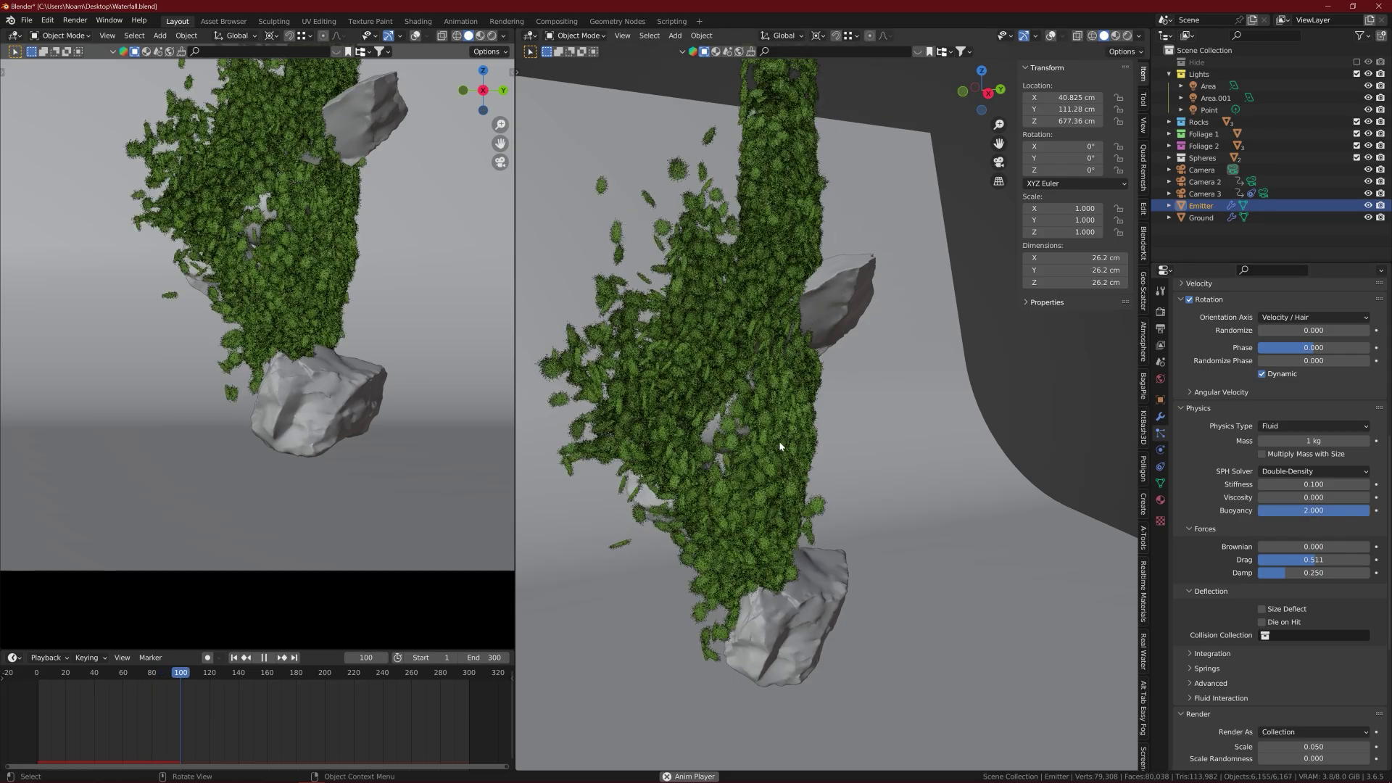
scroll(757, 452, "down", 3)
scroll(755, 451, "down", 2)
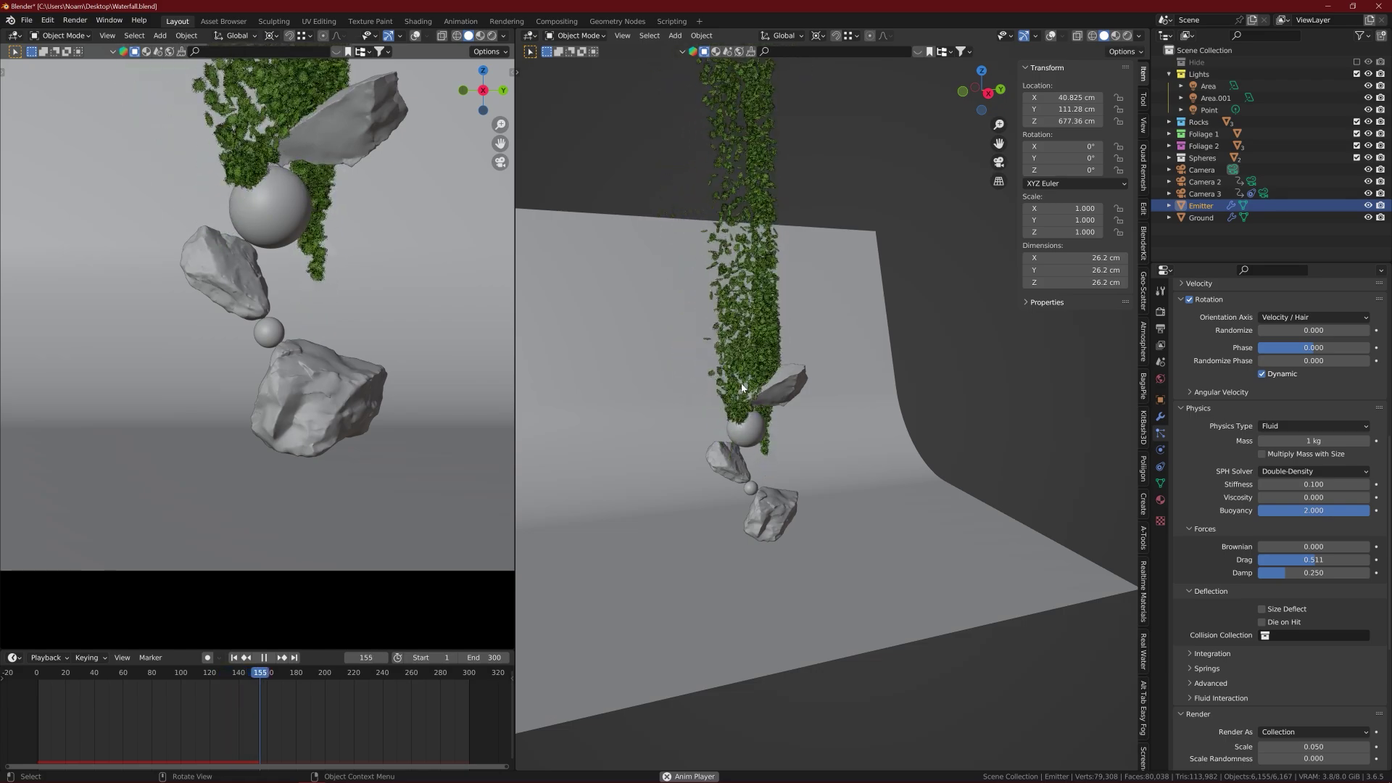
key("space")
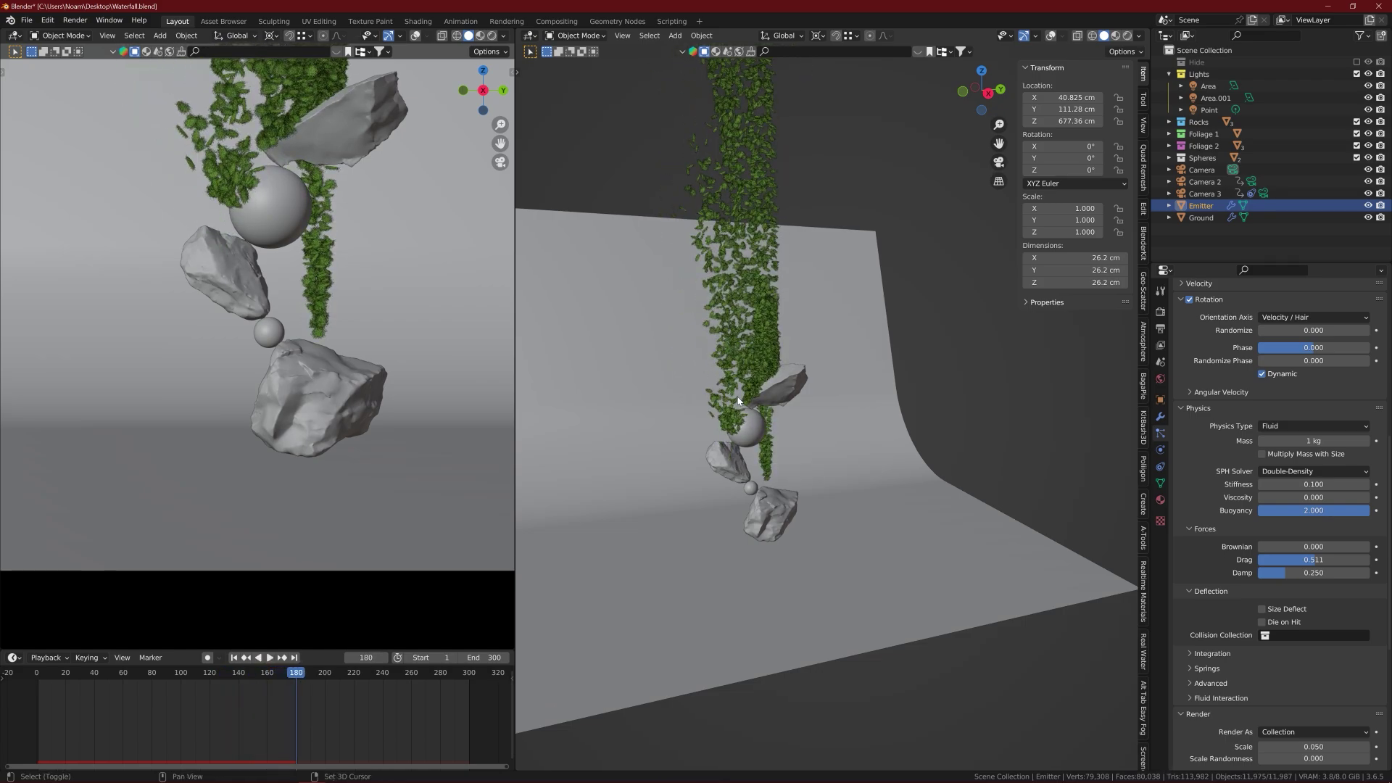
key("shift+Left")
scroll(737, 397, "up", 3)
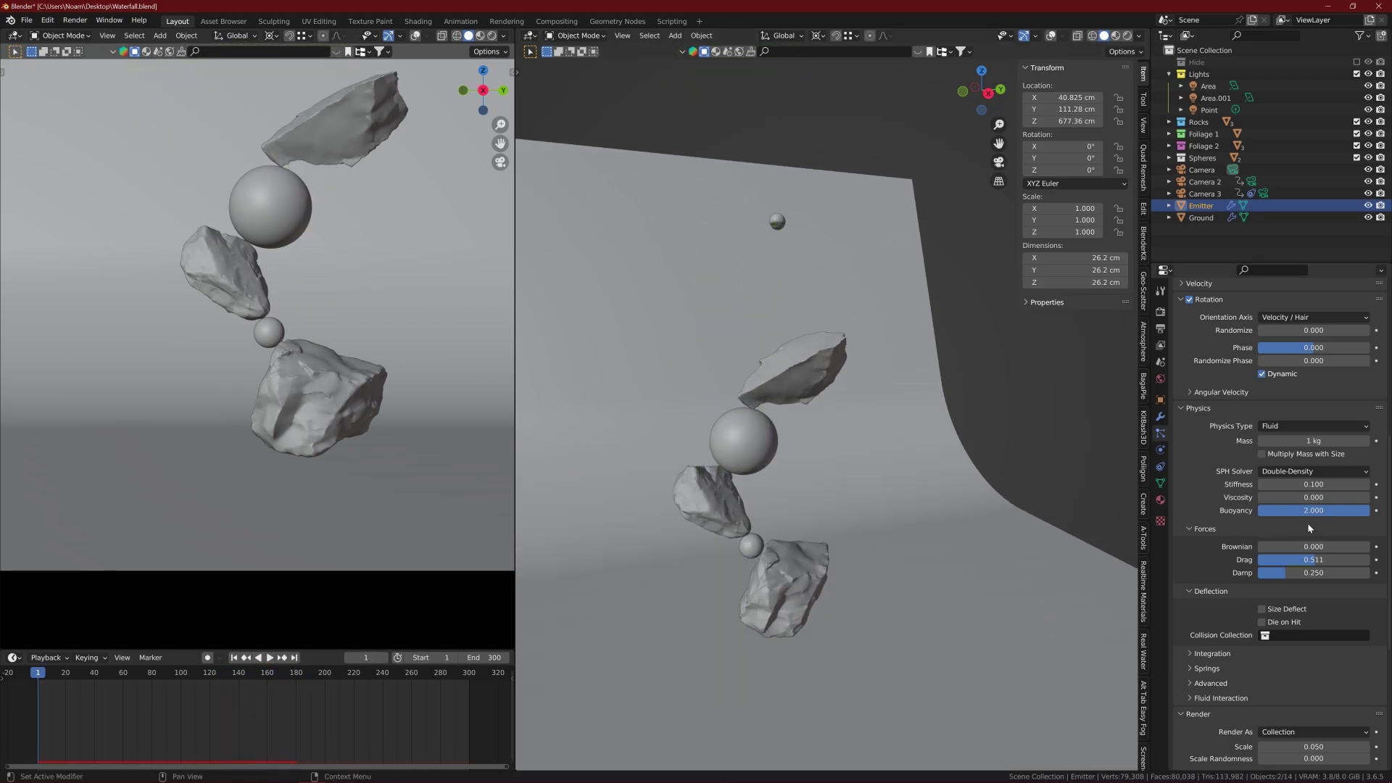
left_click_drag(1355, 511, 1257, 510)
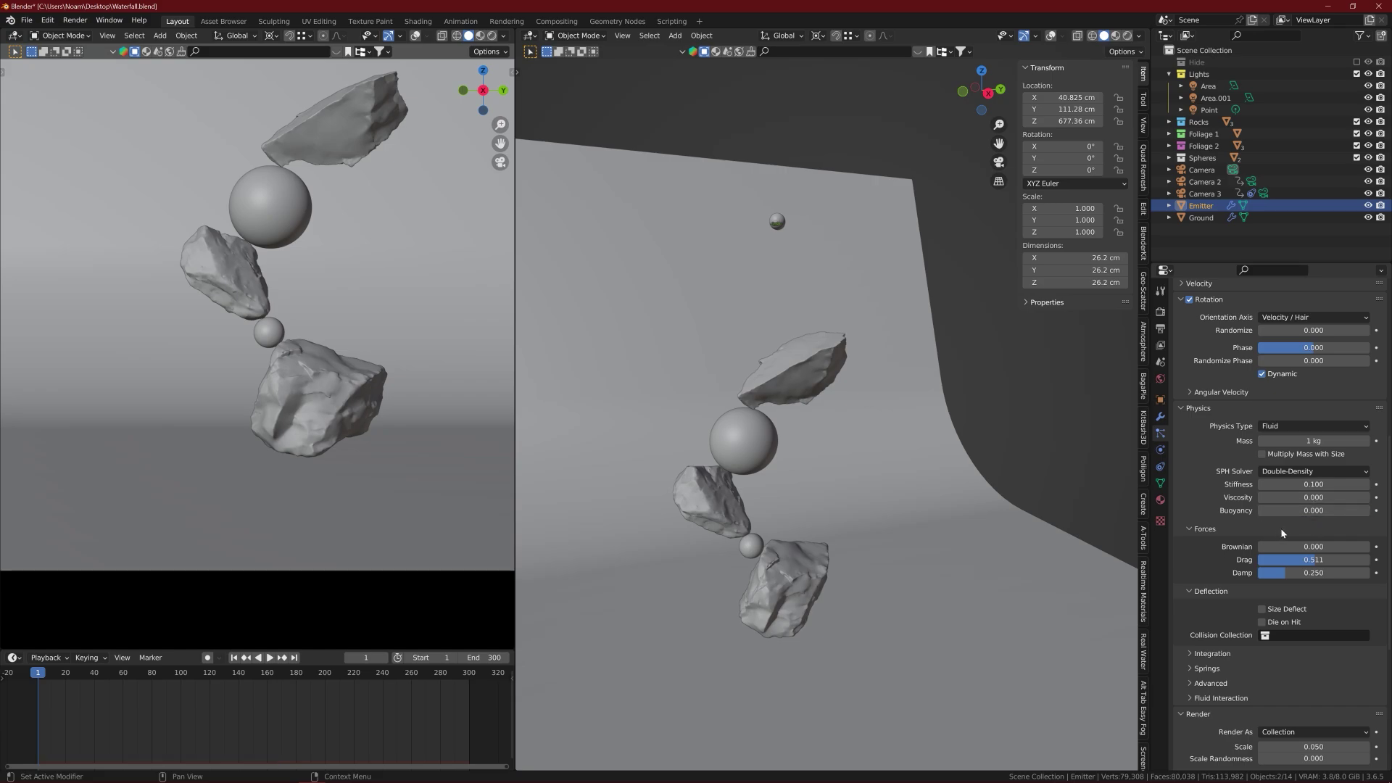
- Set the Grass particles' damp force to 0.507 and play the simulation
scroll(1282, 533, "down", 1)
scroll(1209, 549, "down", 2)
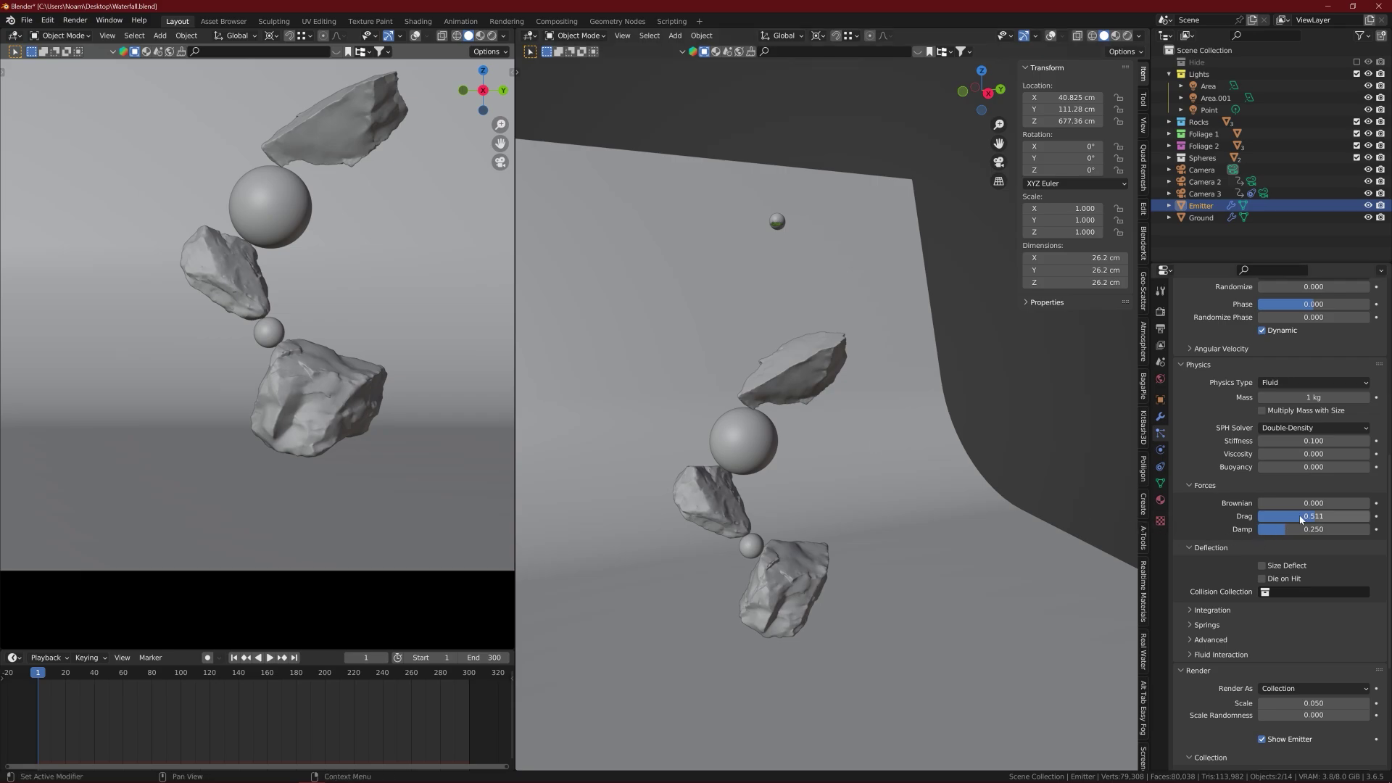
scroll(1303, 518, "up", 1)
scroll(1265, 530, "down", 1)
scroll(768, 432, "up", 3)
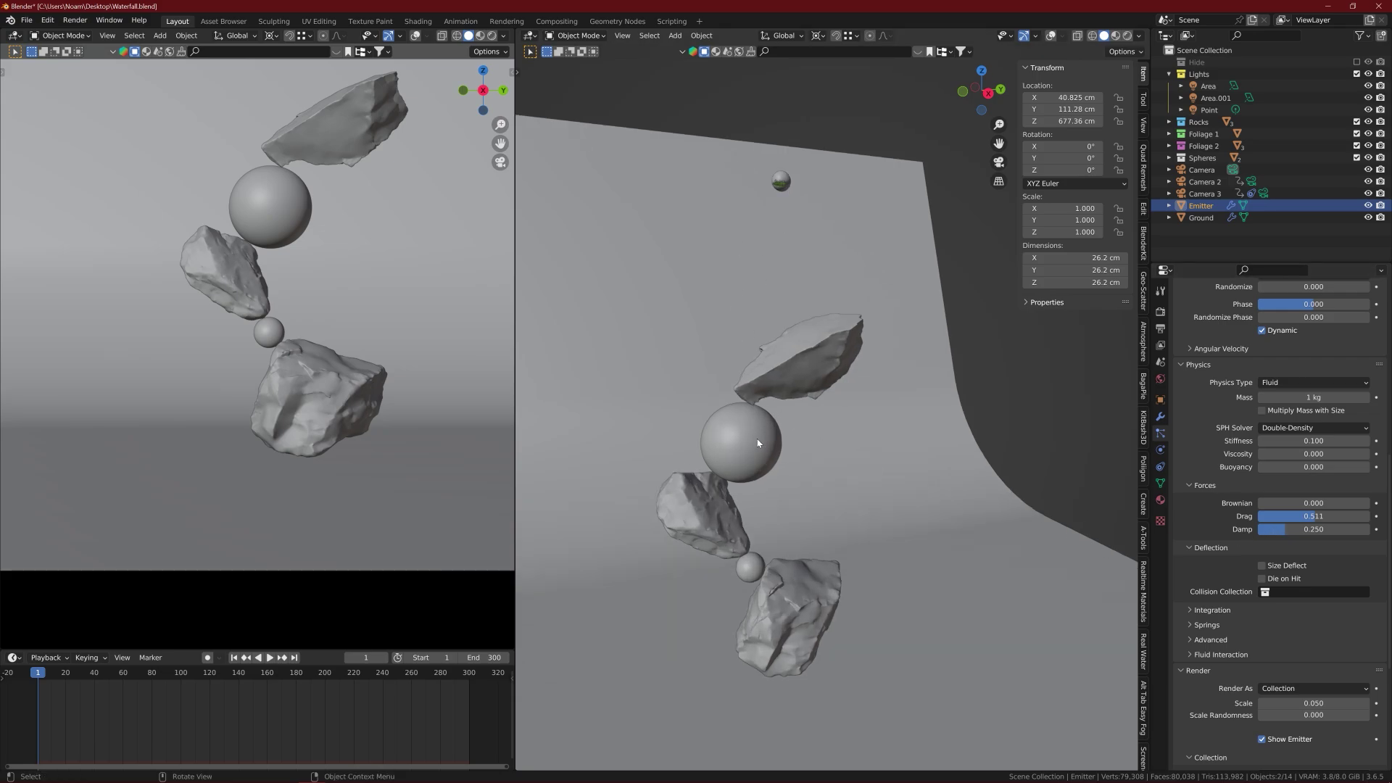
middle_click_drag(744, 427, 746, 408, "shift")
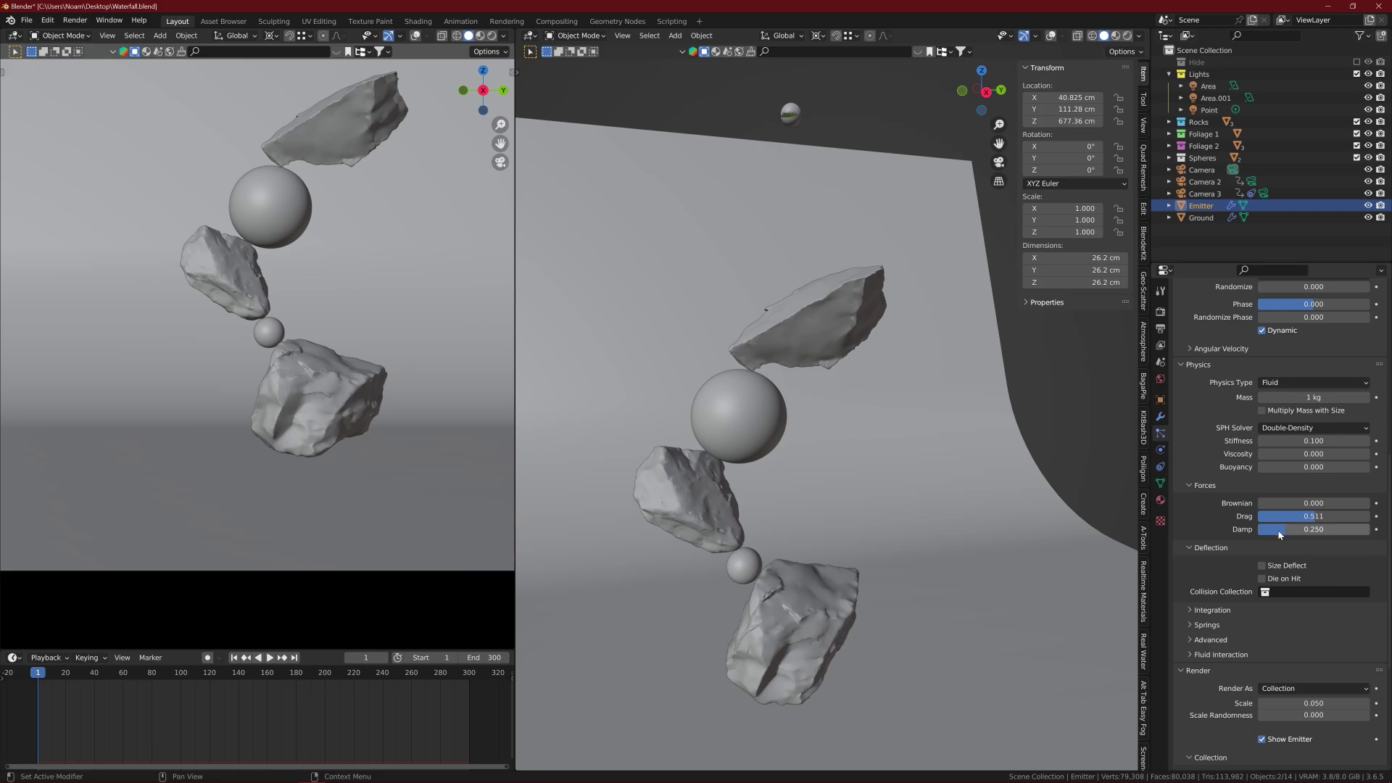
left_click_drag(1288, 533, 1315, 533)
key("space")
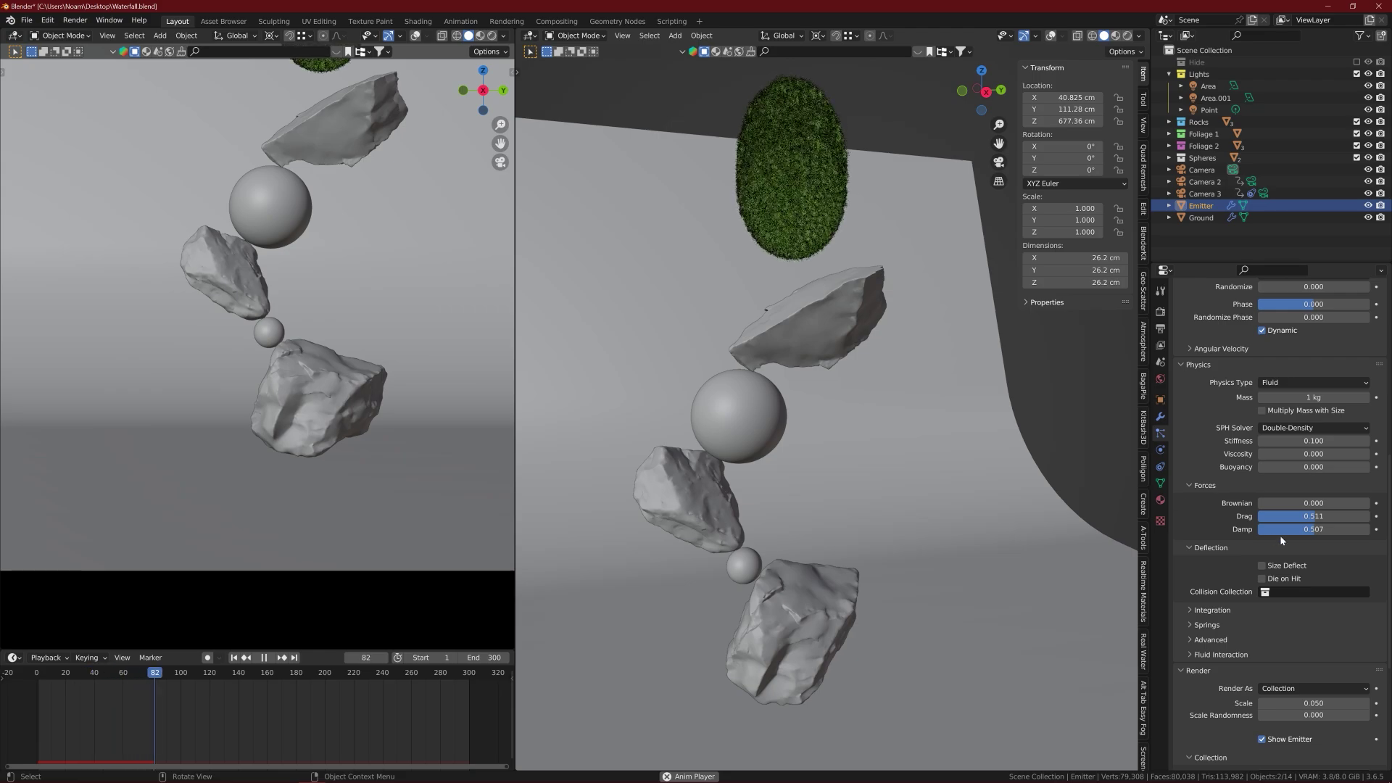
- Try a damp value of 0.054 during playback, stop the simulation, and undo the damp changes
left_click_drag(1314, 530, 1264, 530)
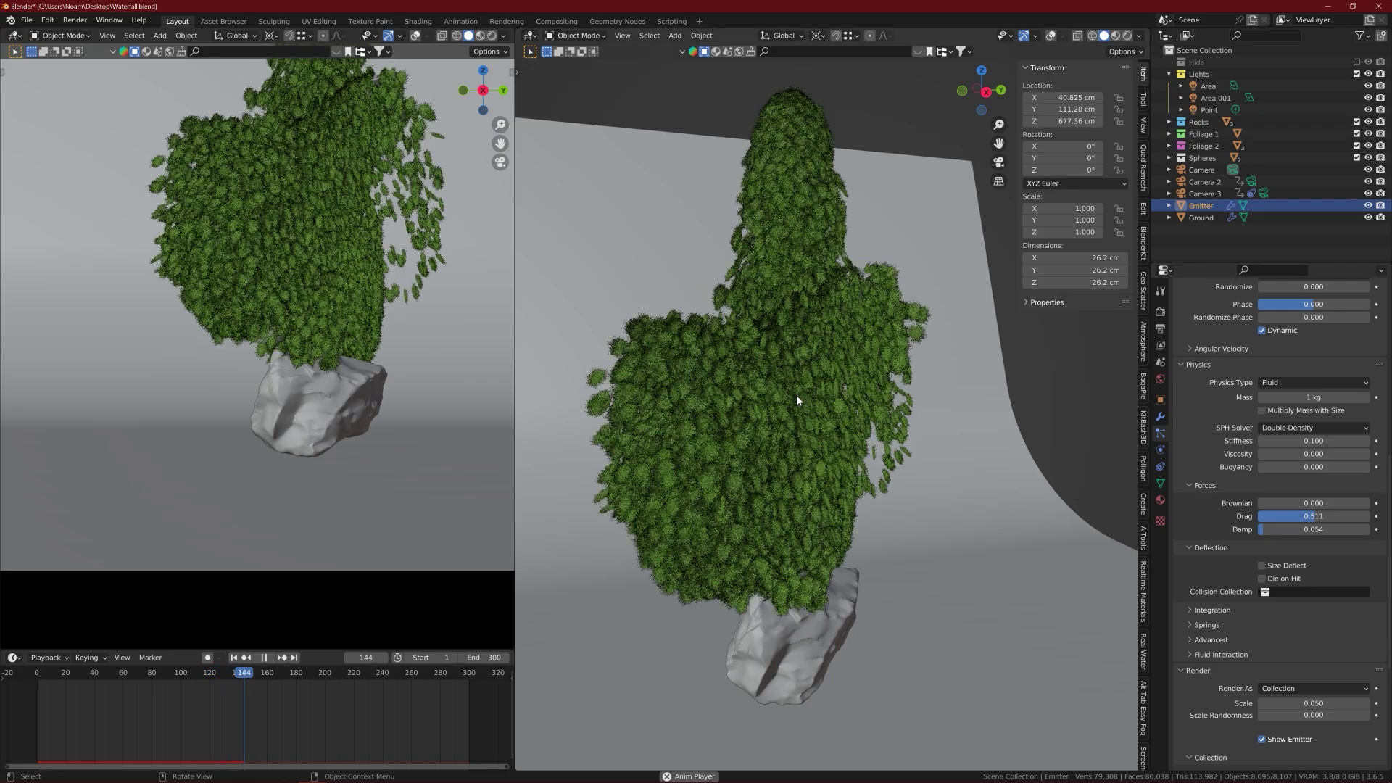
key("Escape")
key("ctrl+z")
key("ctrl+z")
key("ctrl+z")
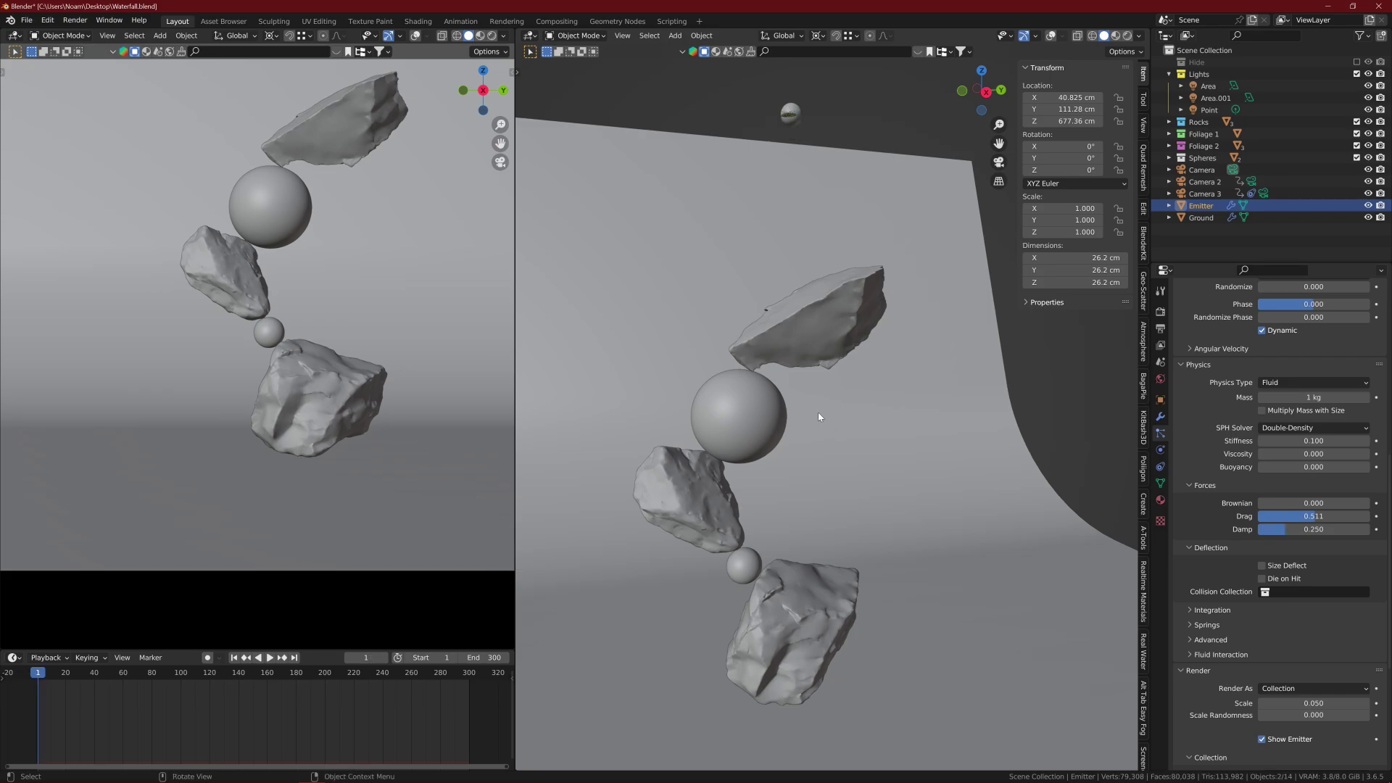
- Review the Grass particles' physics, deflection and render settings, including the available Render As types and the instance collection
scroll(759, 393, "down", 3)
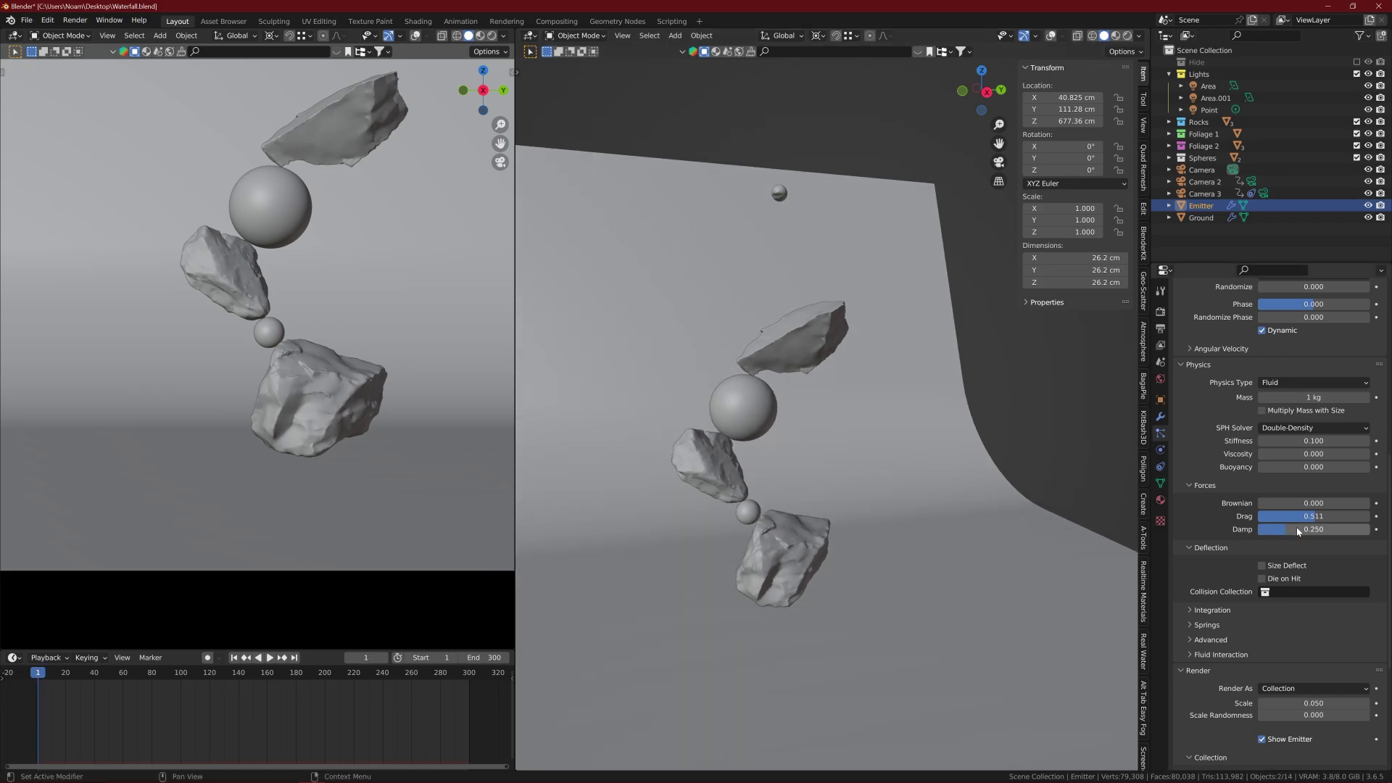
scroll(1225, 549, "down", 2)
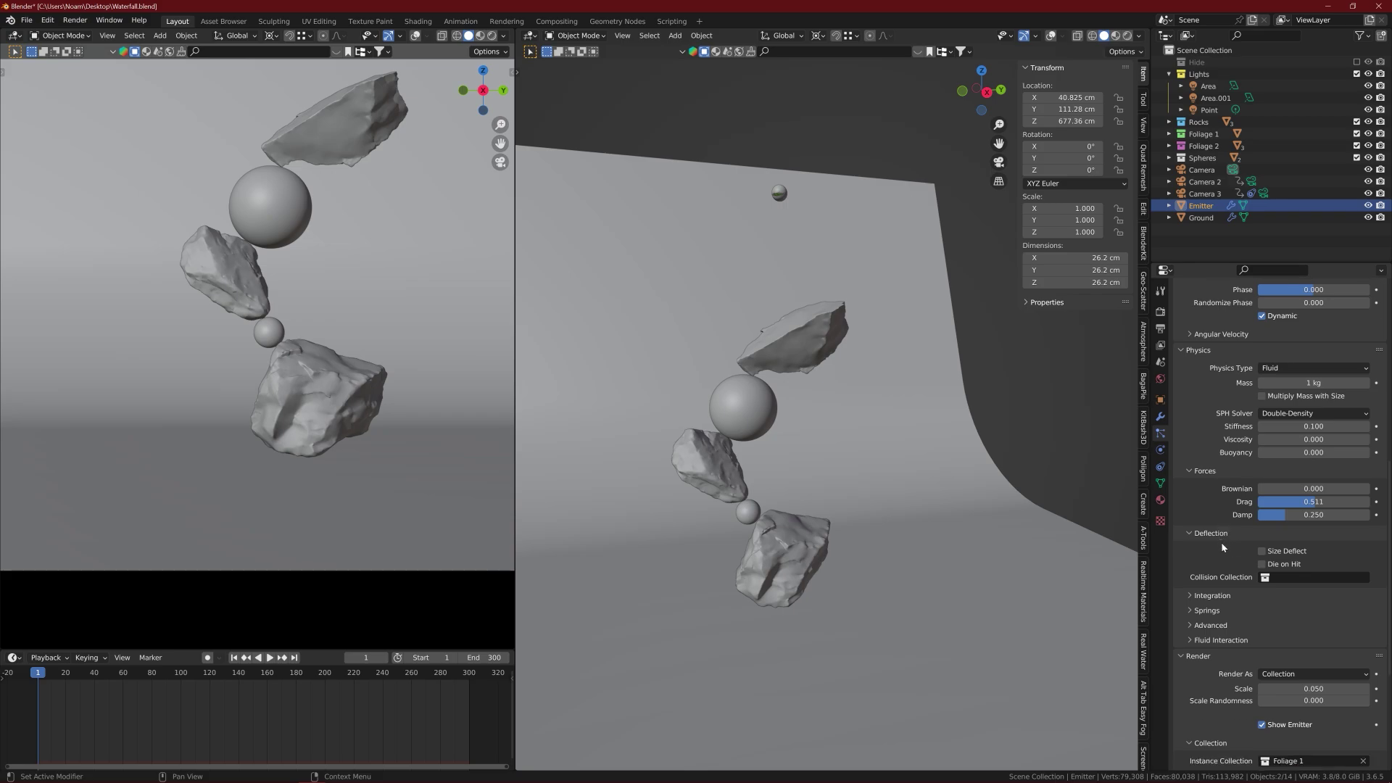
scroll(1208, 555, "down", 3)
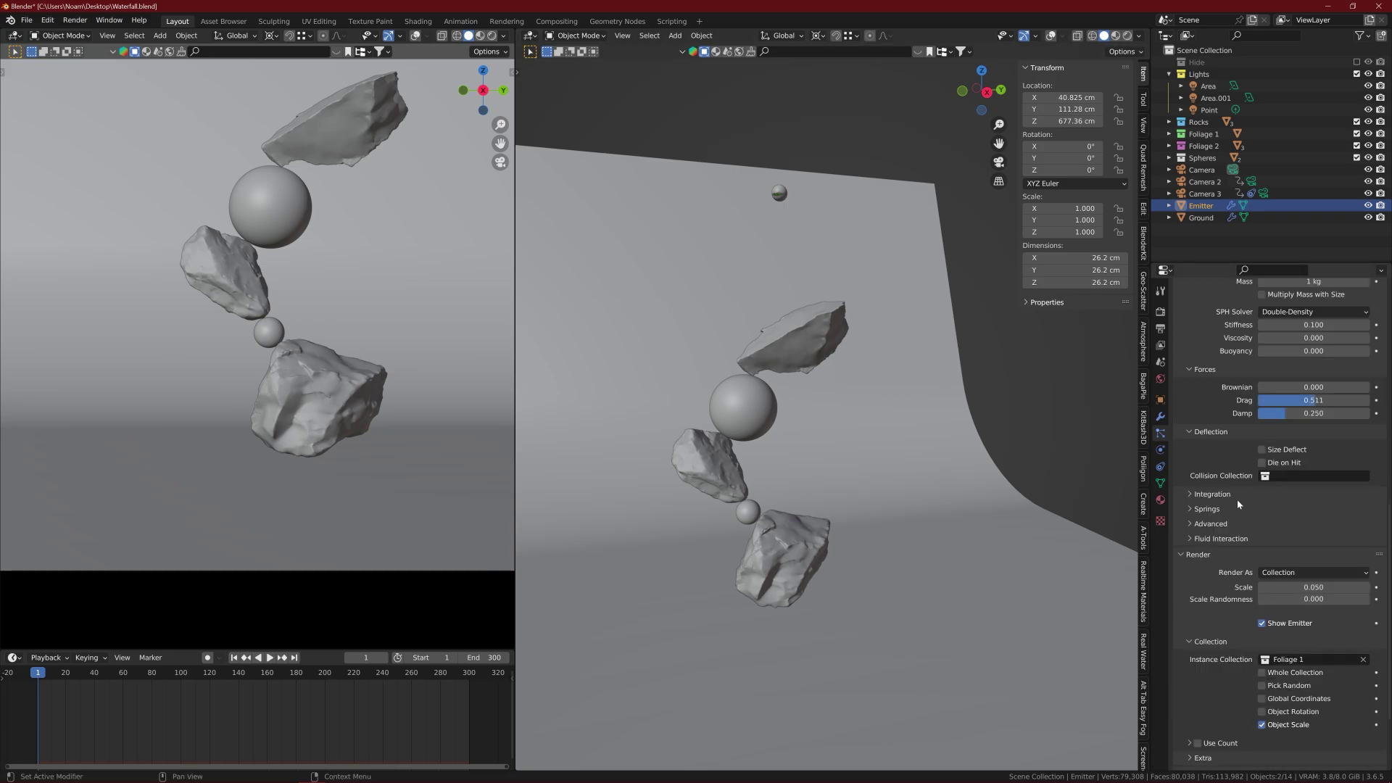
scroll(1216, 514, "up", 8)
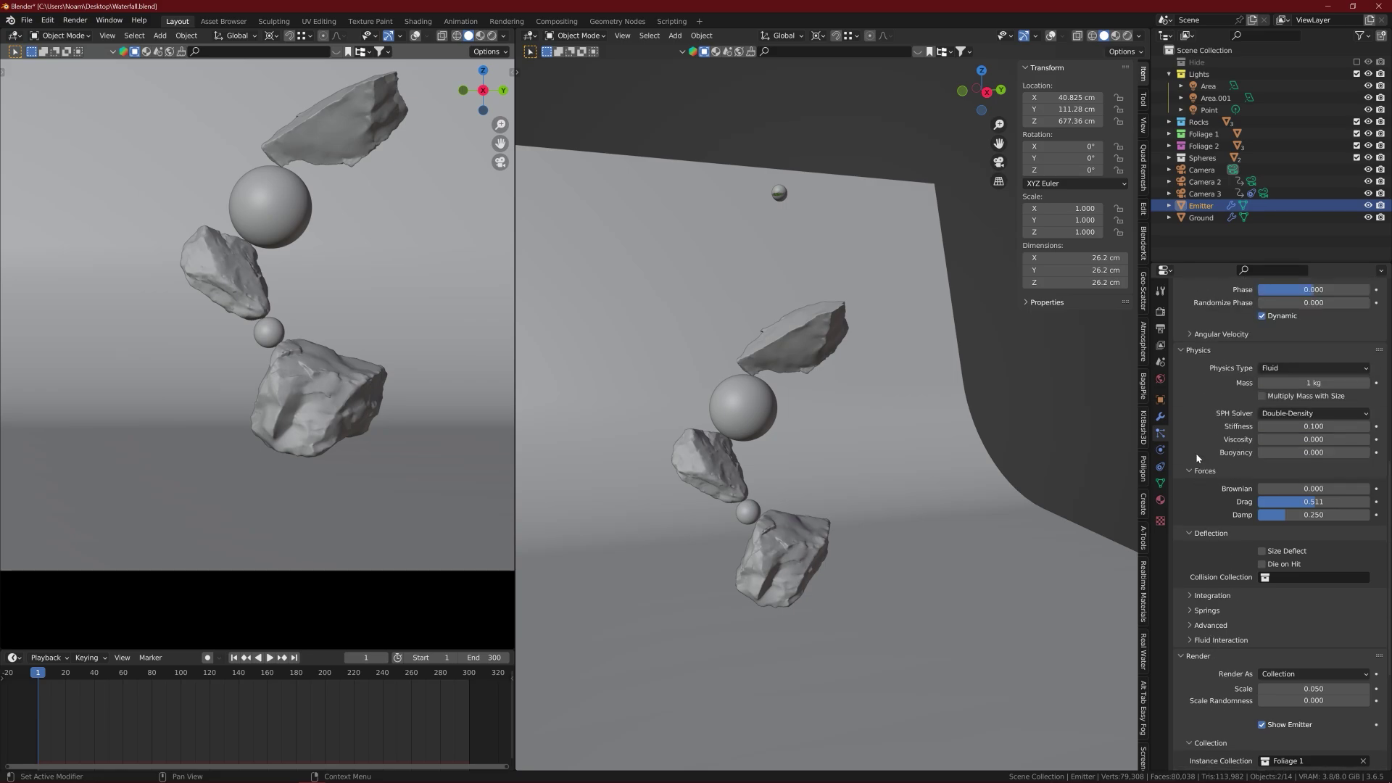
scroll(1197, 441, "down", 4)
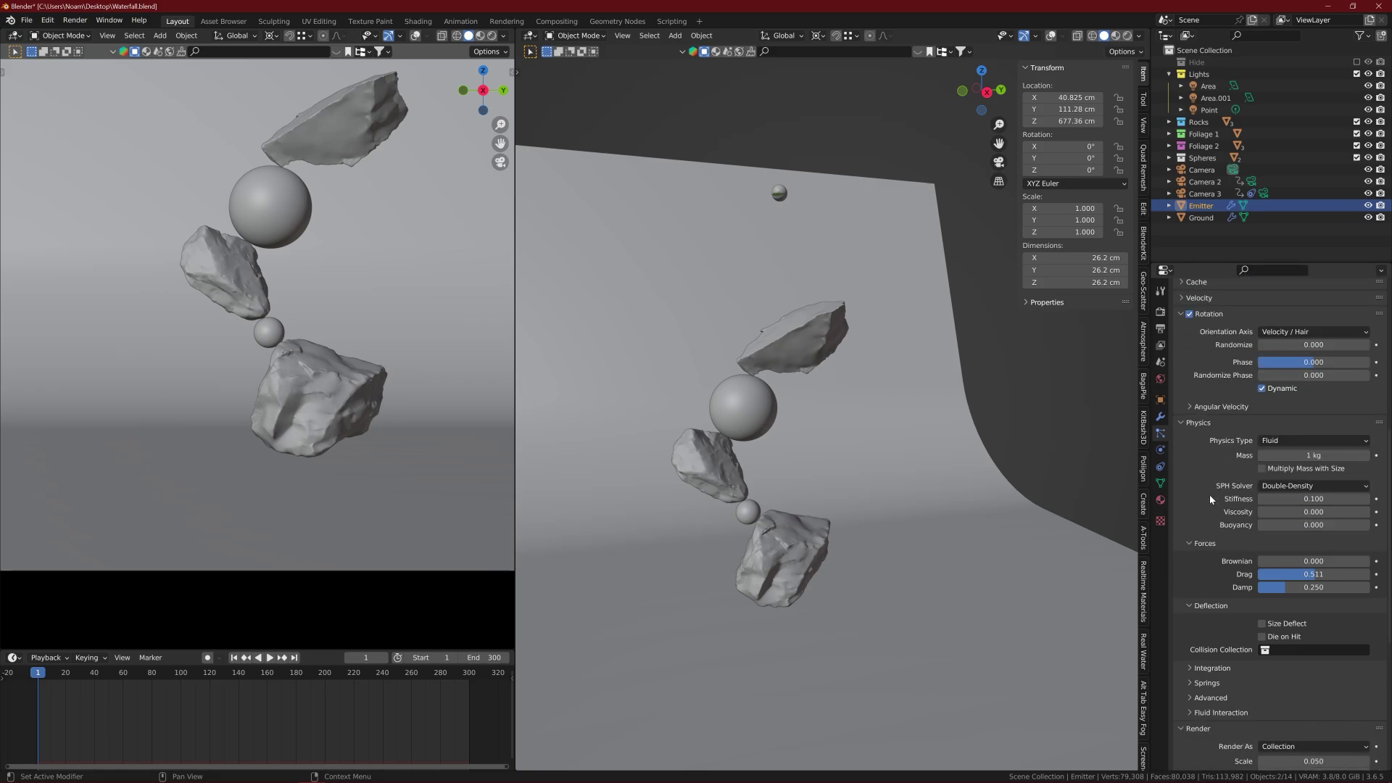
scroll(1196, 612, "down", 5)
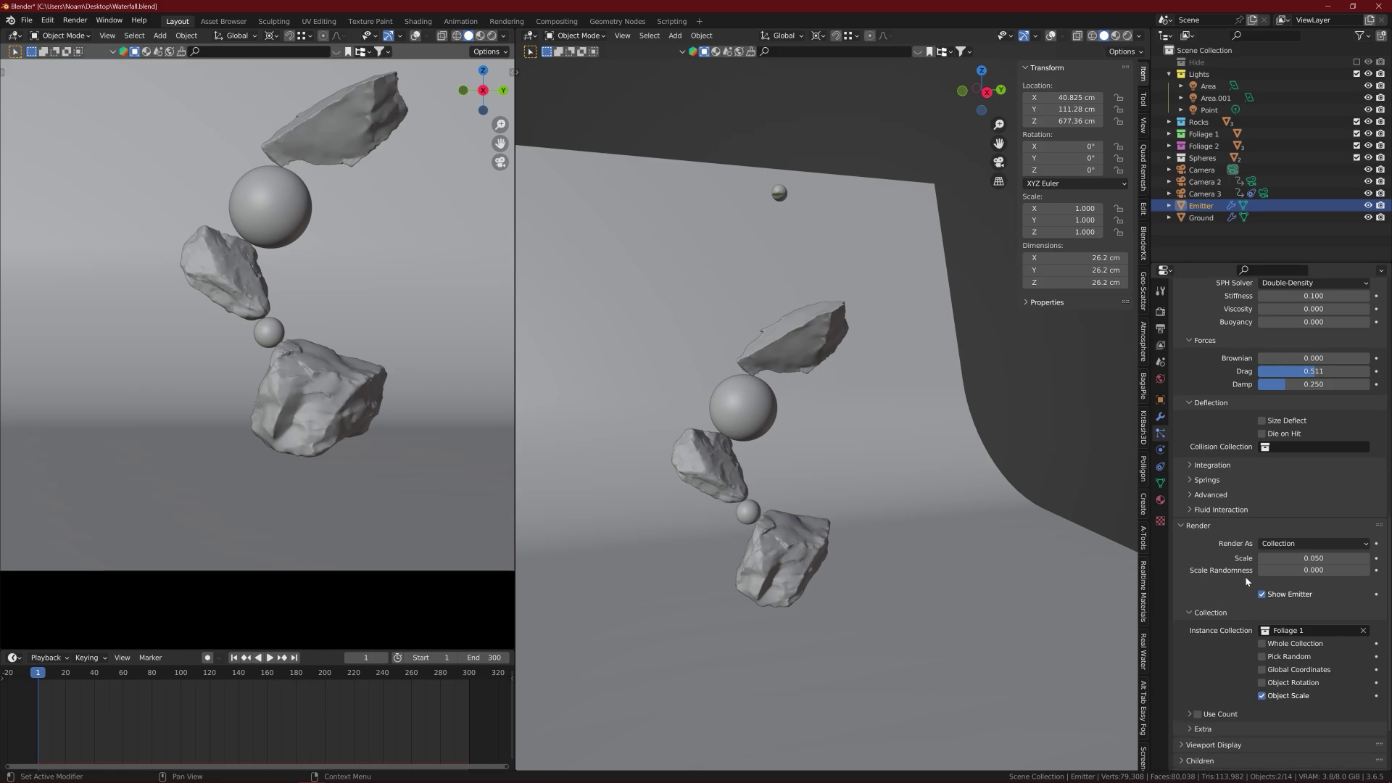
left_click(1288, 544)
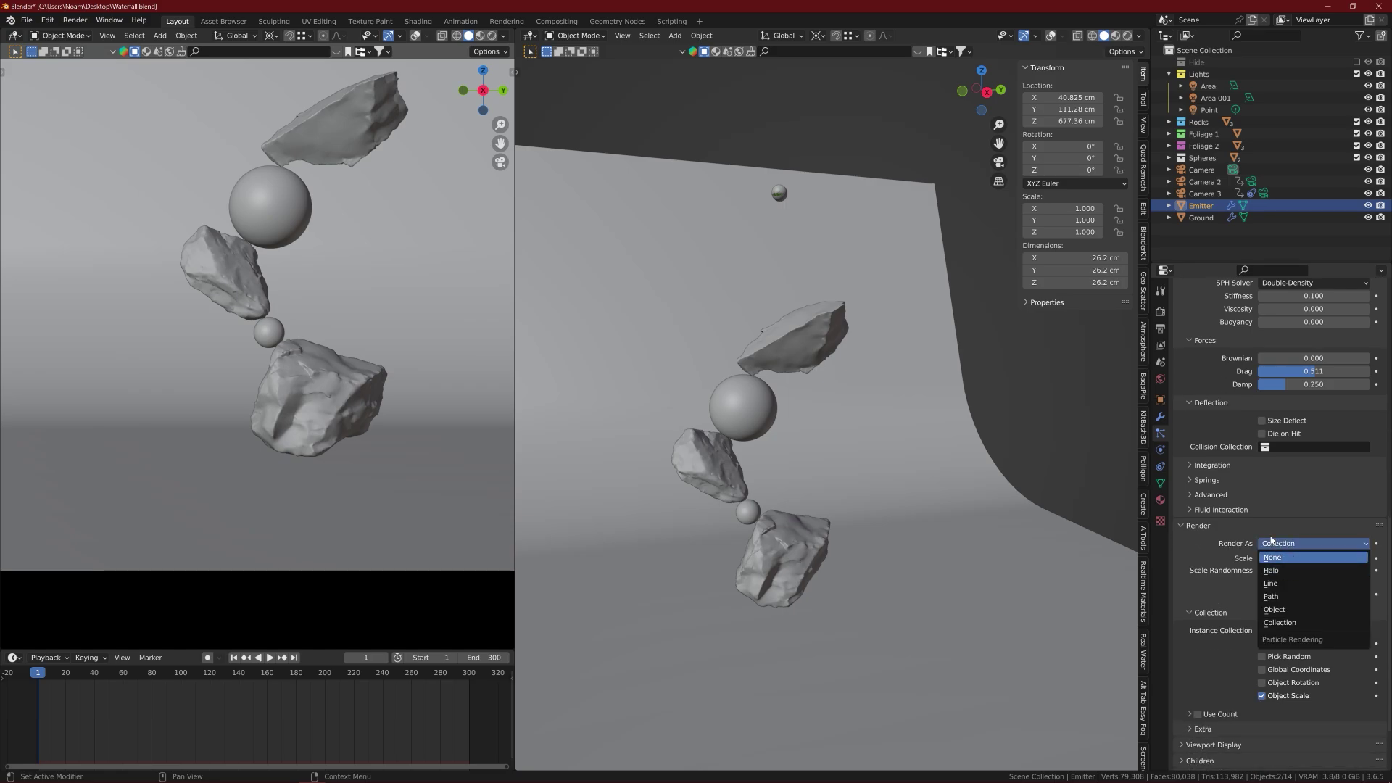
left_click(1271, 544)
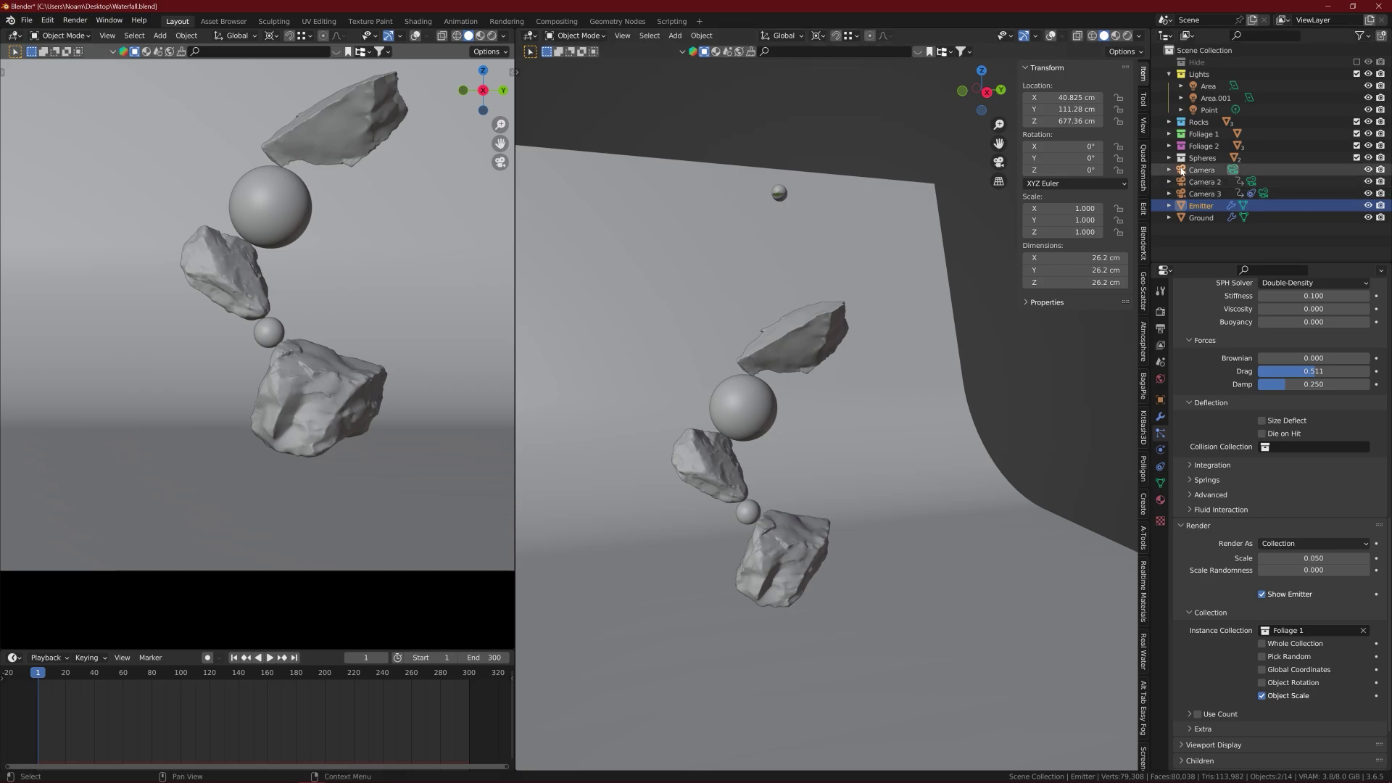
scroll(746, 422, "up", 1)
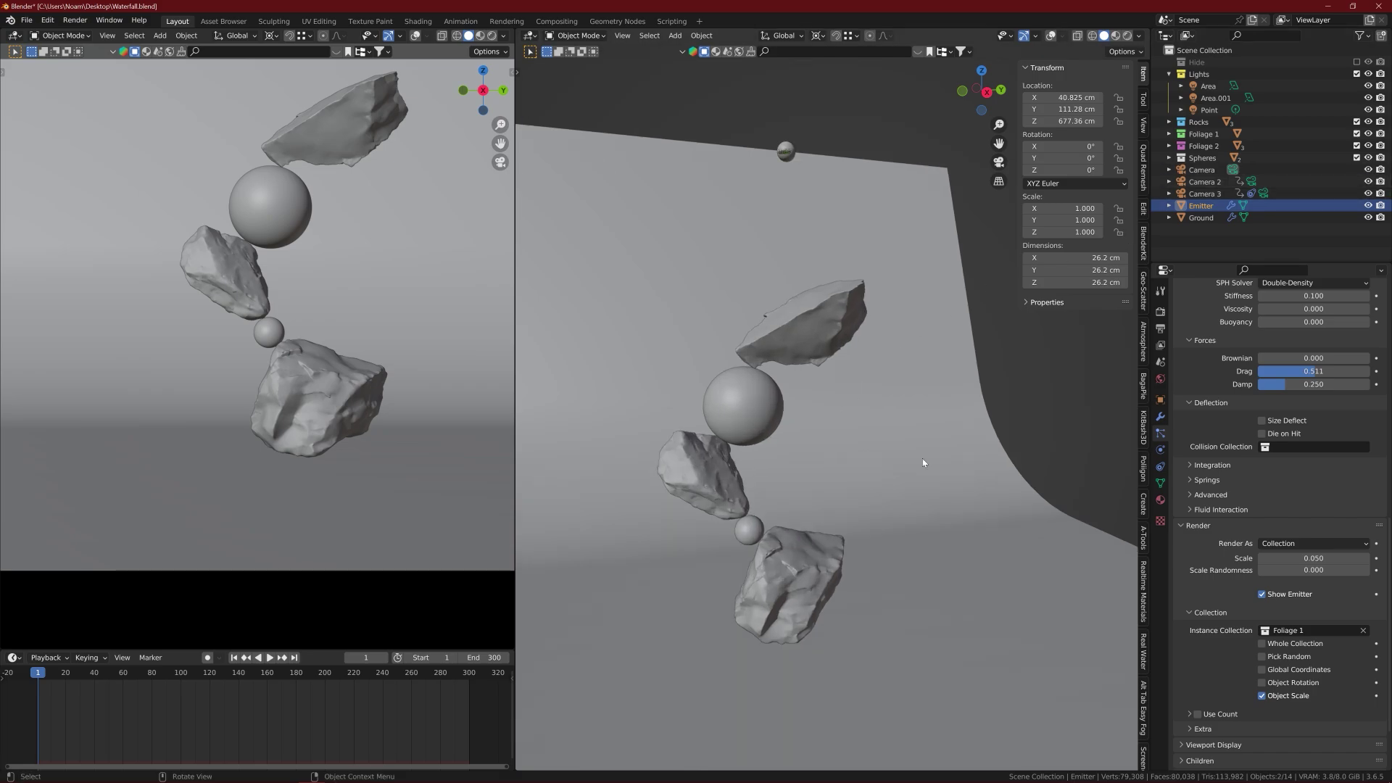
left_click(1305, 543)
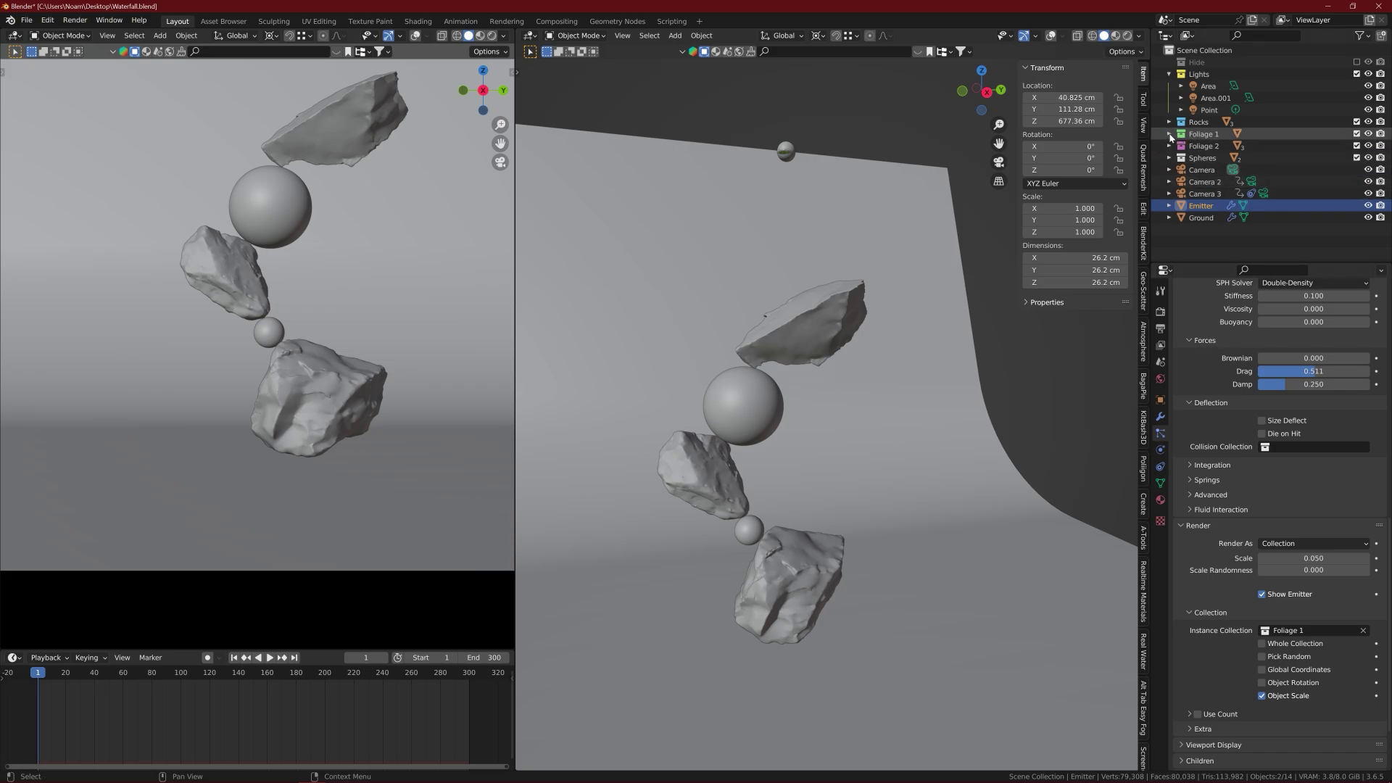
- Inspect the plant objects inside the Foliage 1 and Foliage 2 collections, and return to the Grass particles' physics settings
scroll(1231, 366, "up", 12)
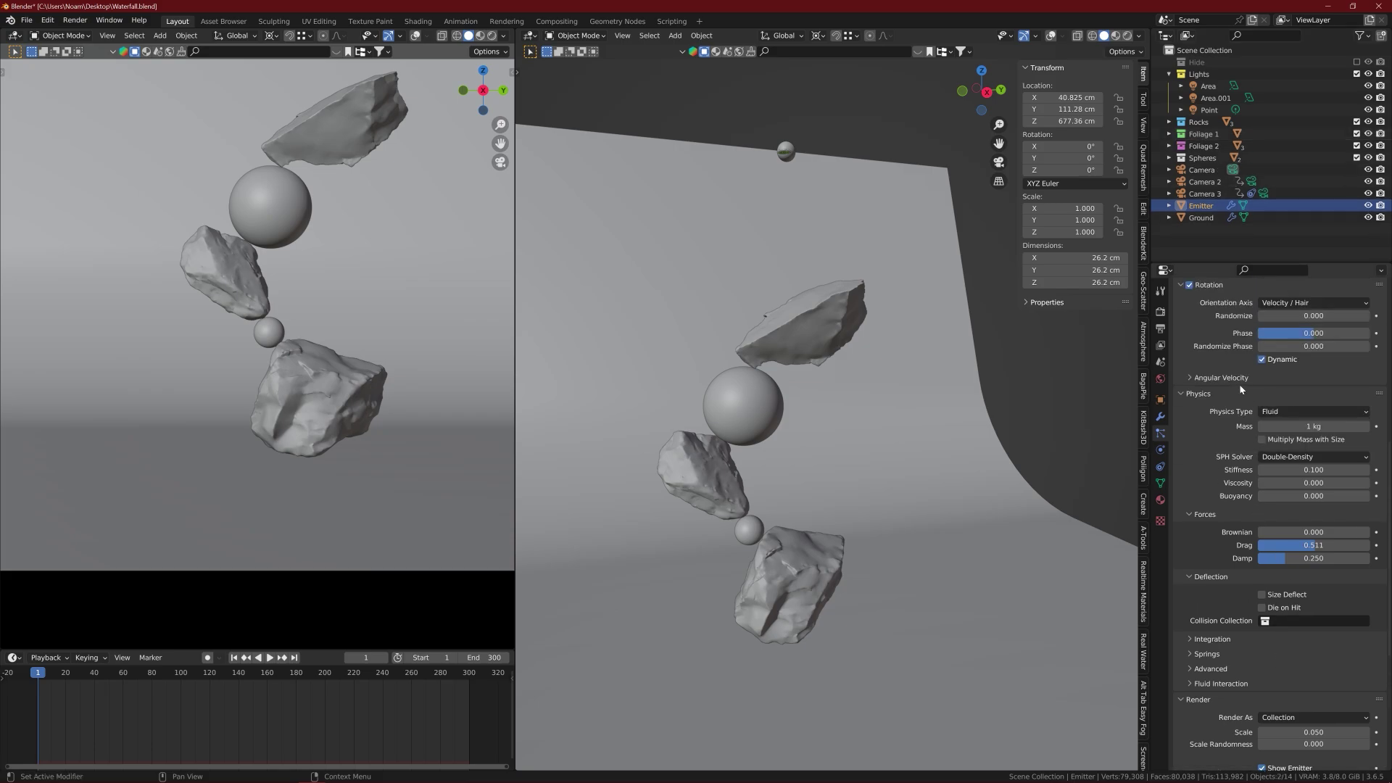
scroll(1231, 367, "up", 4)
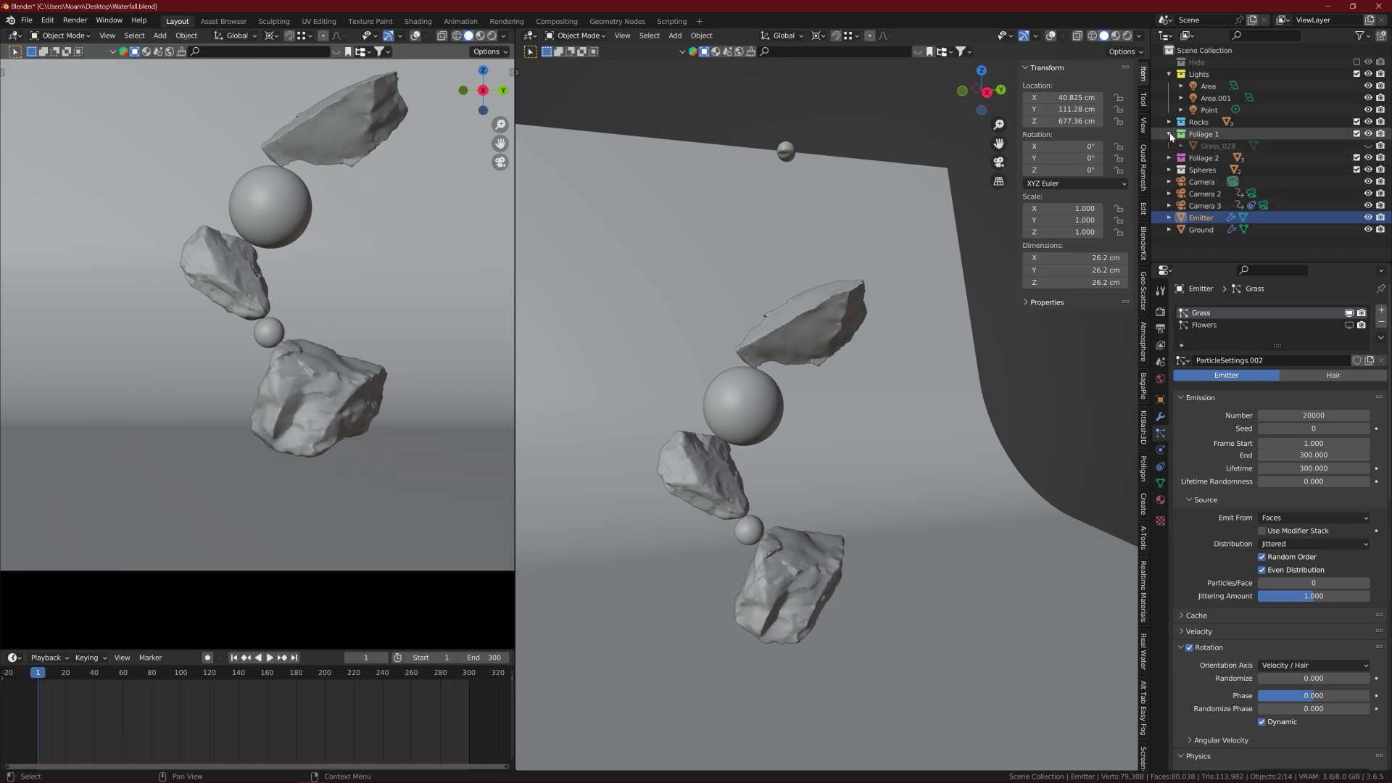
left_click(1169, 146)
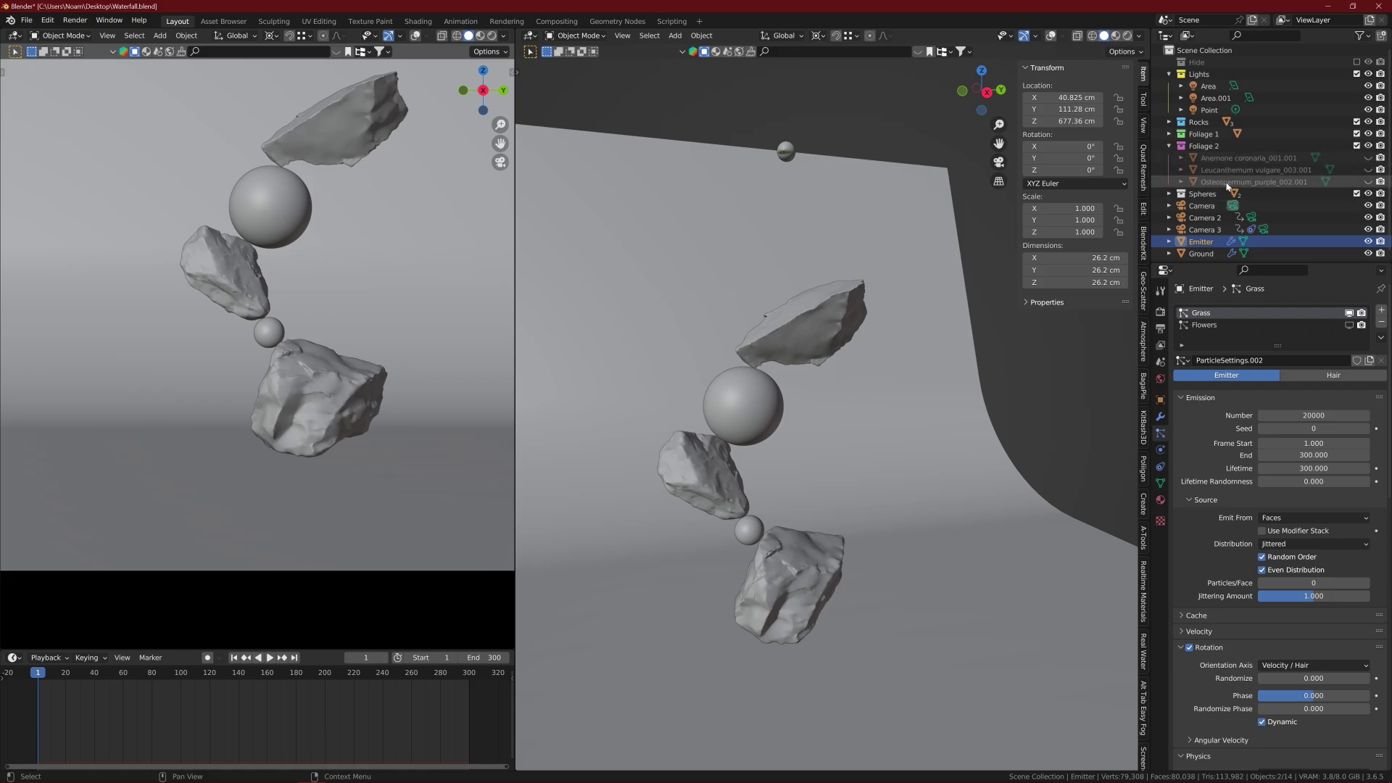
left_click(1170, 146)
scroll(1268, 530, "down", 8)
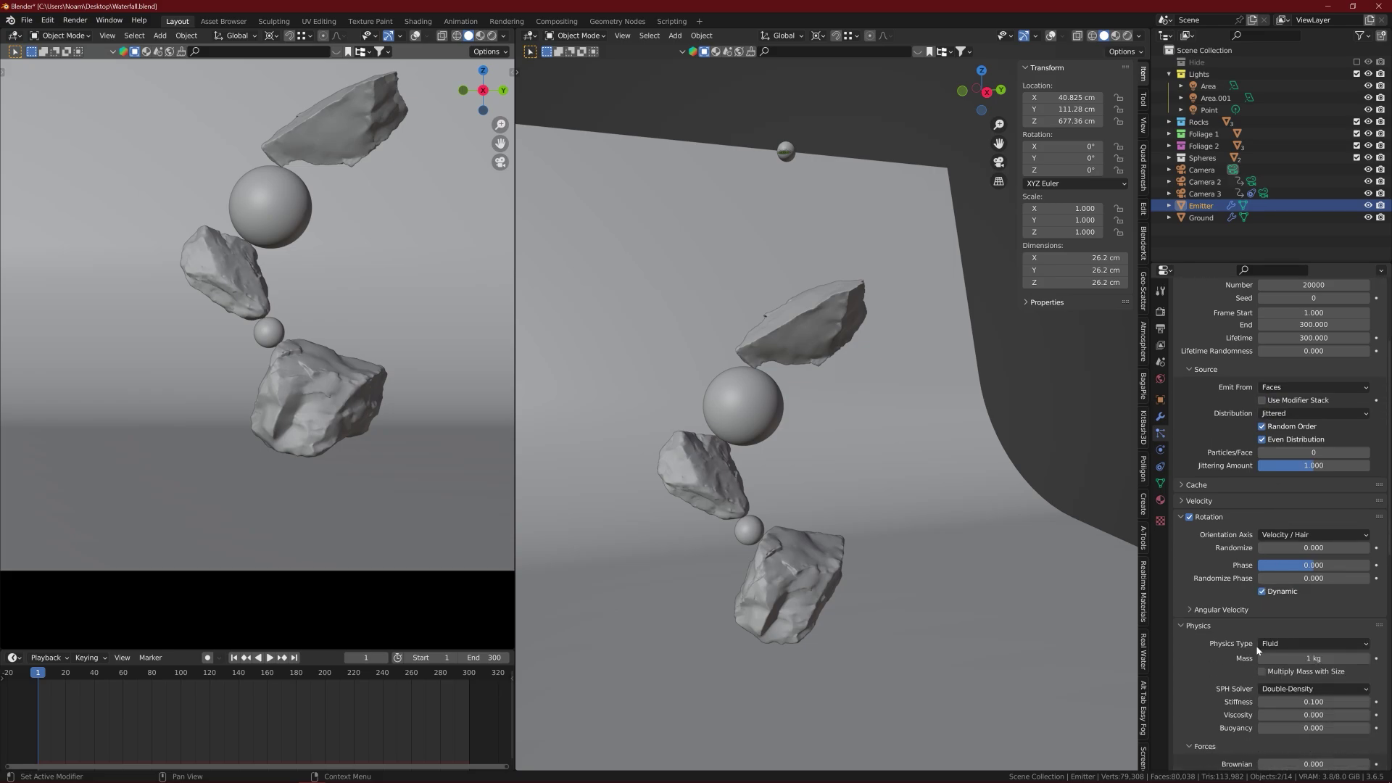
scroll(1246, 646, "down", 2)
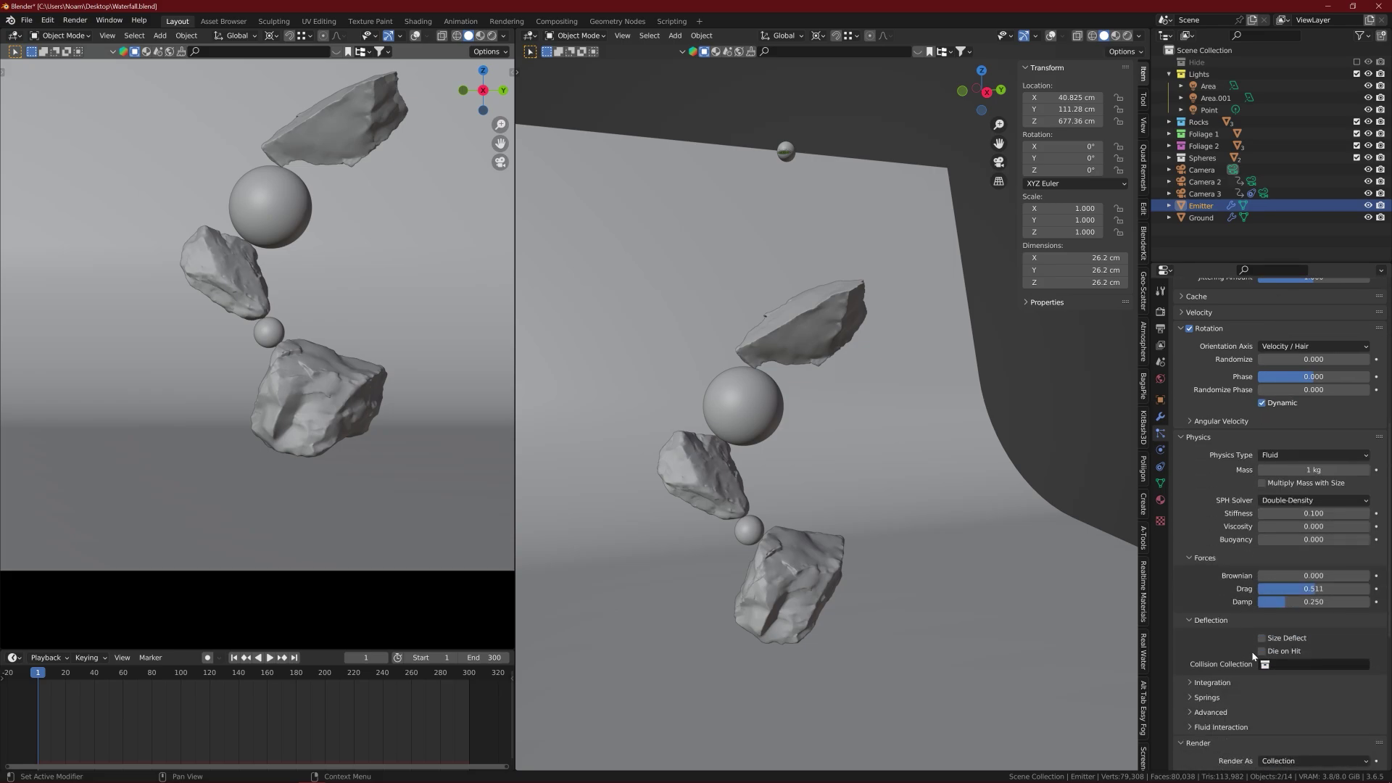
- Review the Grass particles' deflection, render and instance collection settings
scroll(1258, 657, "down", 5)
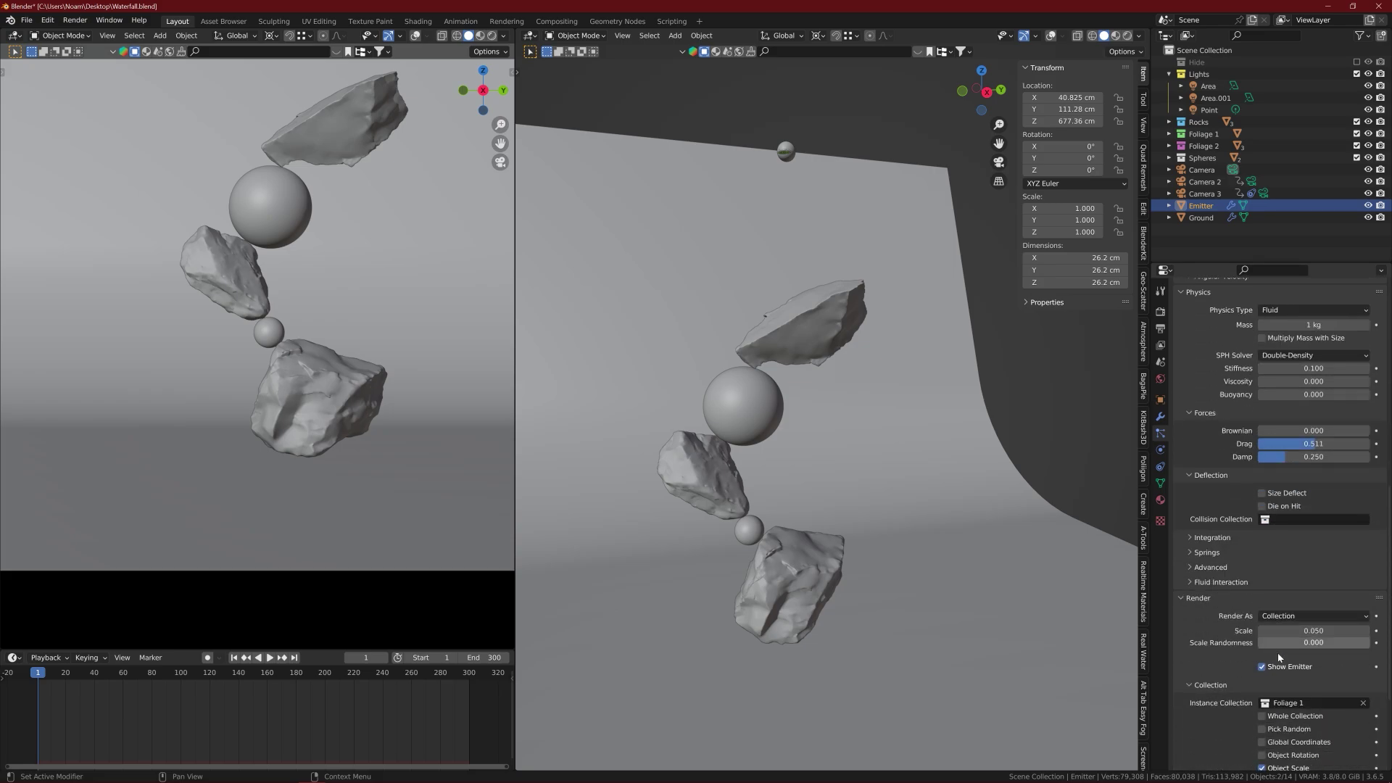
scroll(1280, 657, "down", 1)
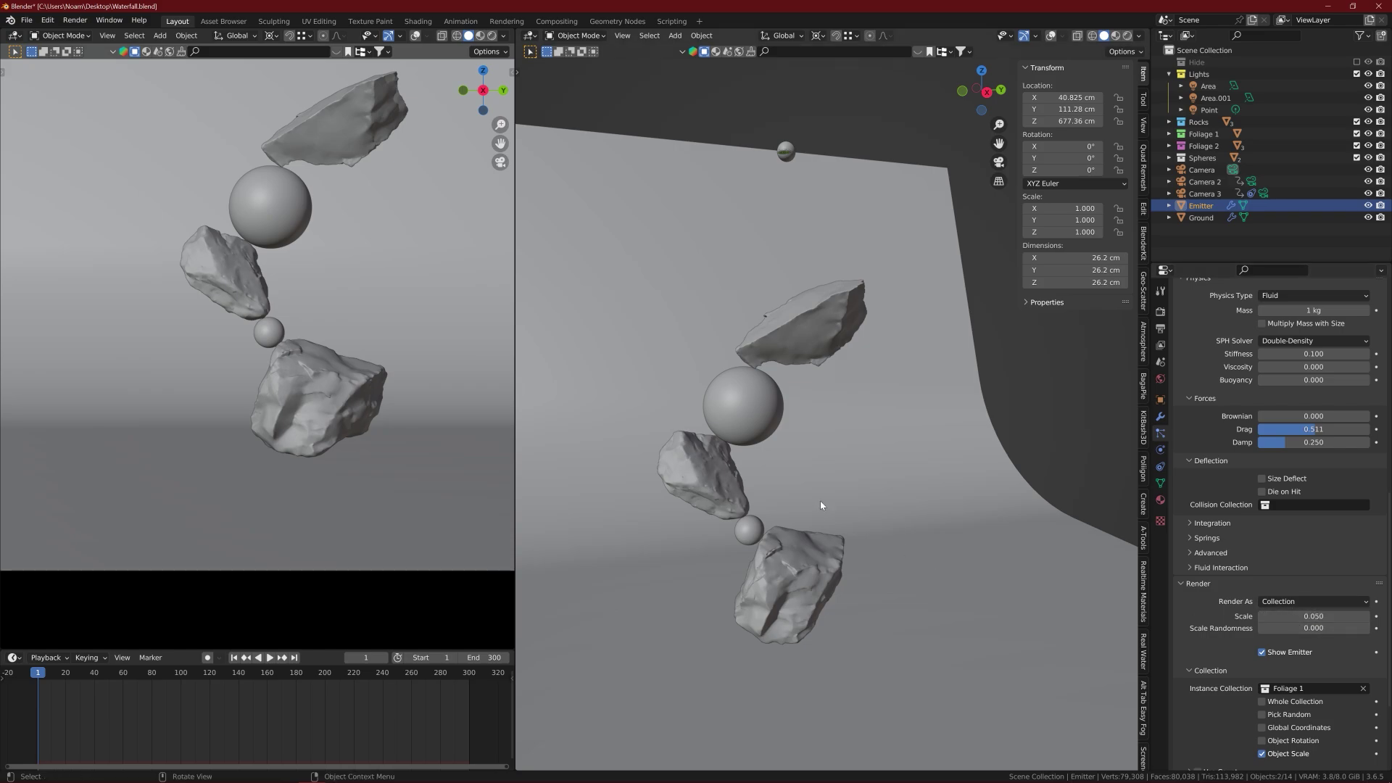
scroll(826, 522, "down", 3)
middle_click_drag(855, 526, 819, 501)
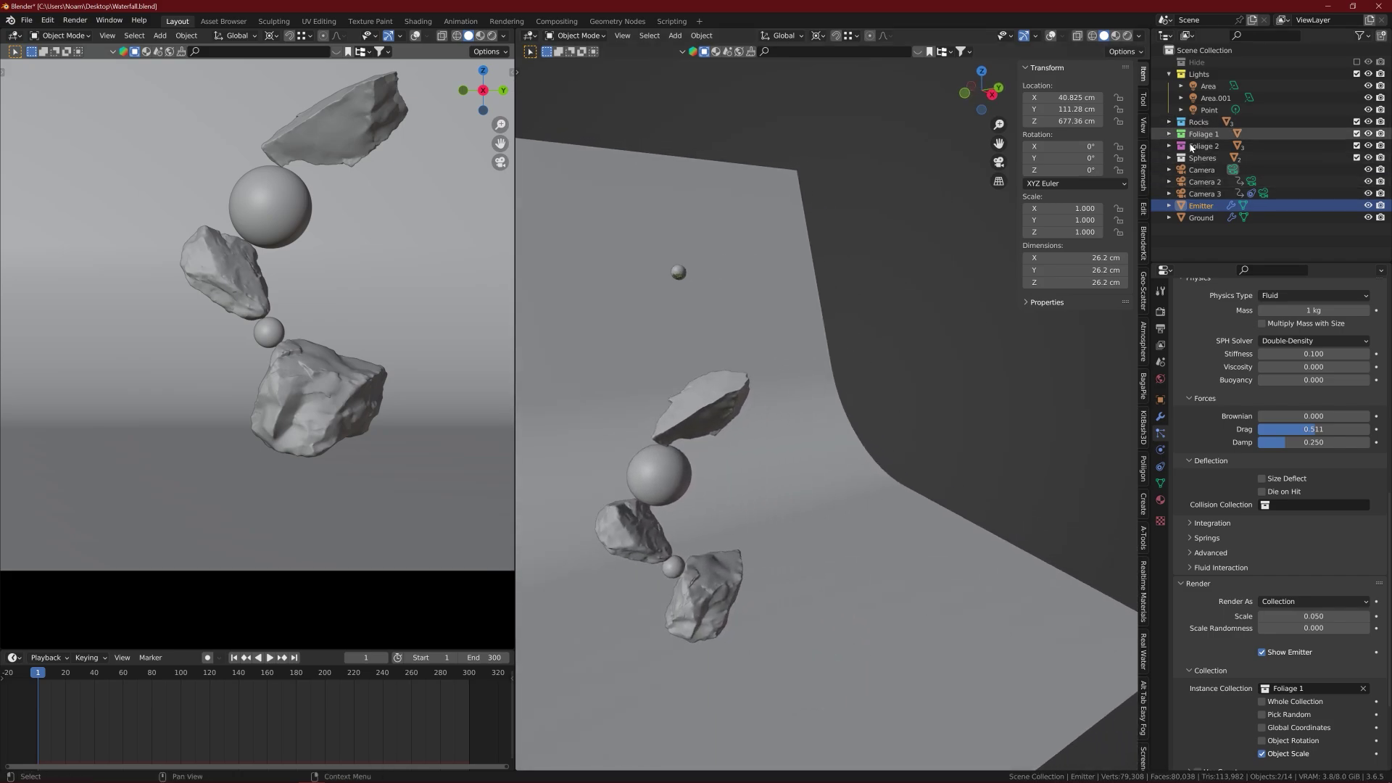
- Unhide the Grass_028 object in the Foliage 1 collection and inspect the grass clump up close
left_click(1169, 133)
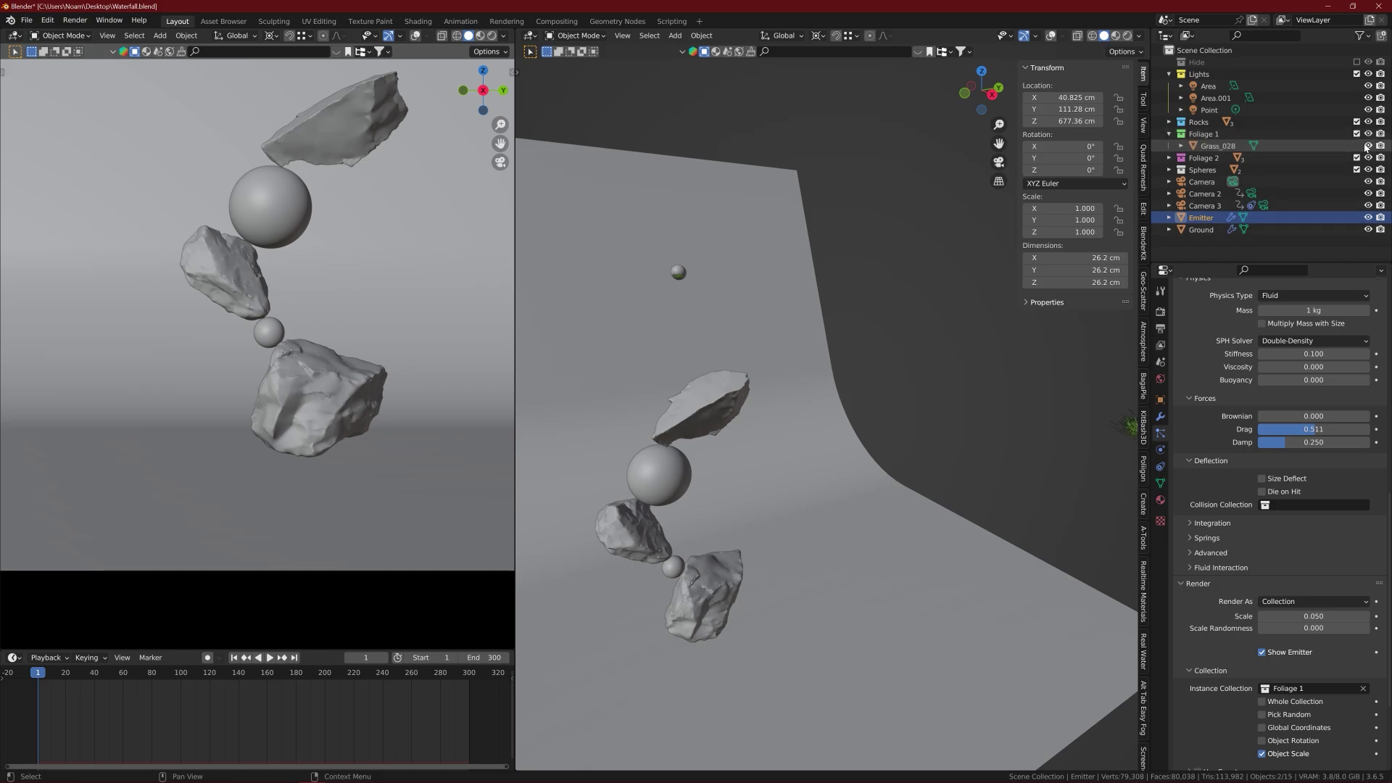
left_click_drag(1215, 145, 861, 472)
middle_click_drag(861, 473, 732, 487, "shift")
middle_click_drag(1081, 438, 934, 464, "shift")
scroll(940, 461, "up", 6)
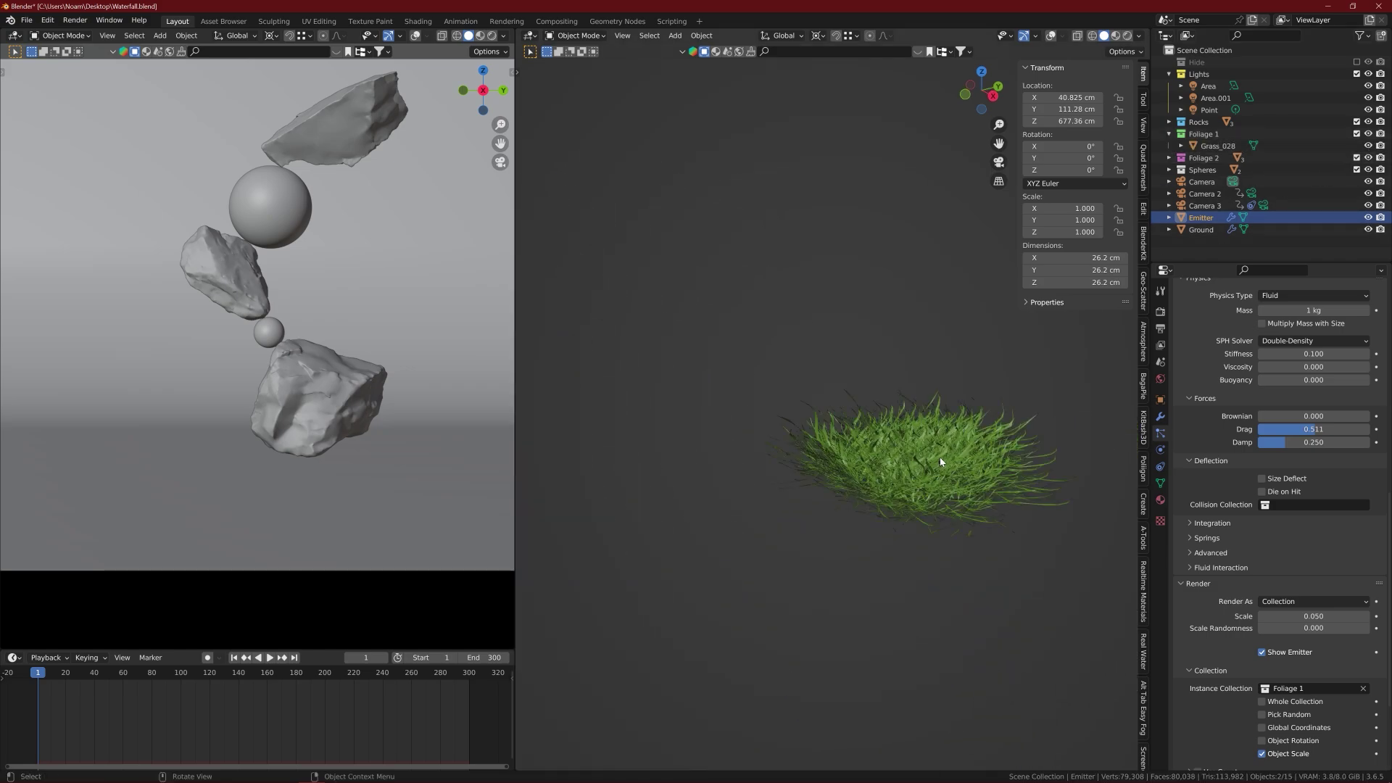
scroll(896, 485, "down", 9)
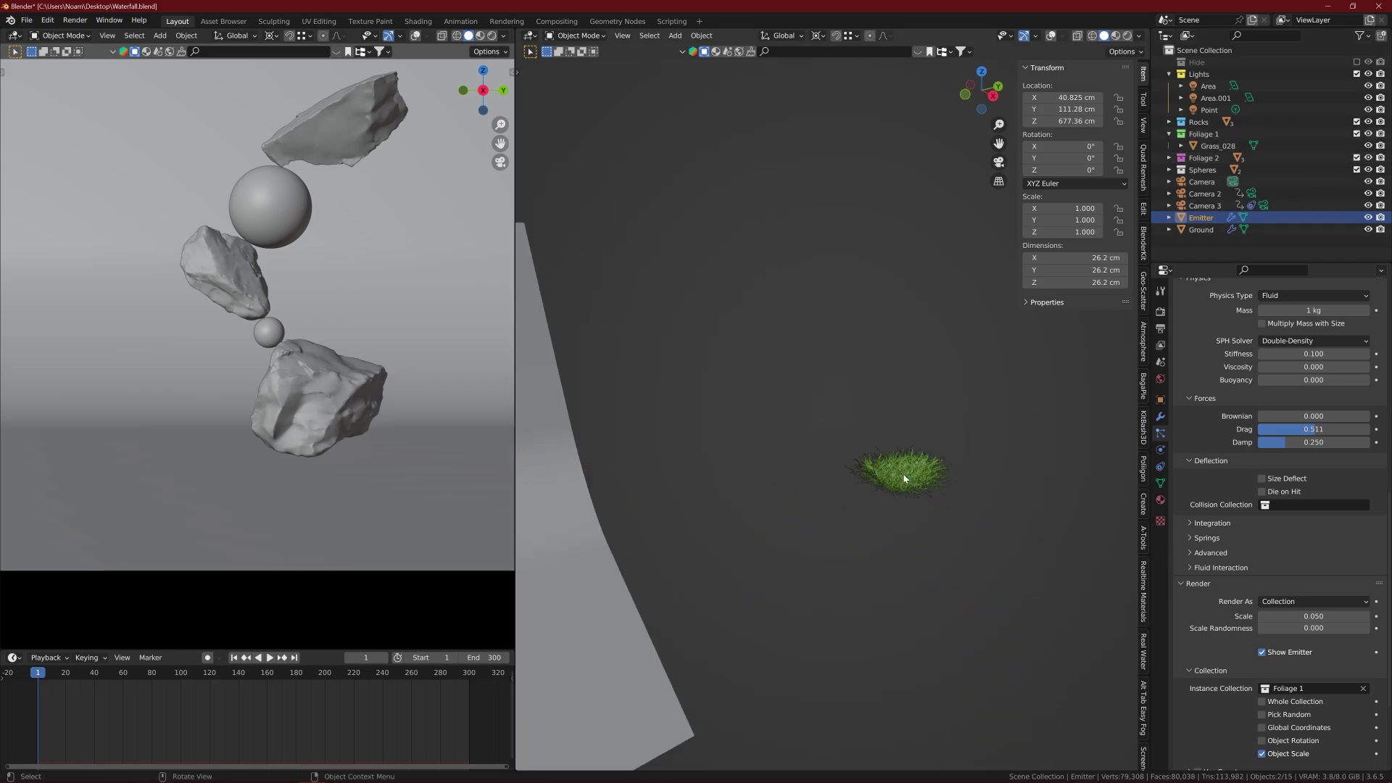
scroll(906, 473, "up", 6)
scroll(895, 475, "down", 7)
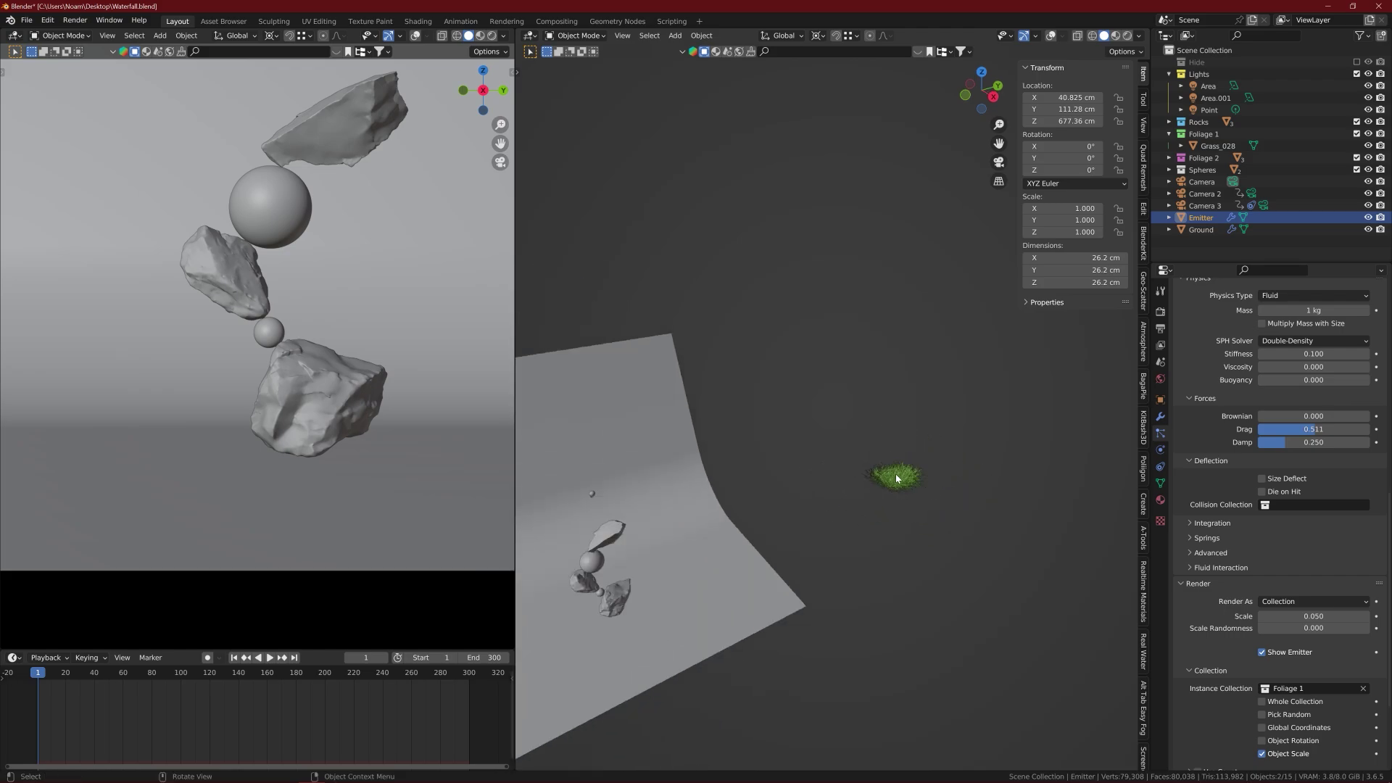
- Play the simulation to frame 40 and examine how the grass instances cover the flow above the upper rock
middle_click_drag(659, 516, 770, 419)
scroll(669, 469, "up", 6)
key("space")
scroll(770, 419, "down", 3)
scroll(773, 417, "up", 3)
scroll(773, 417, "up", 10)
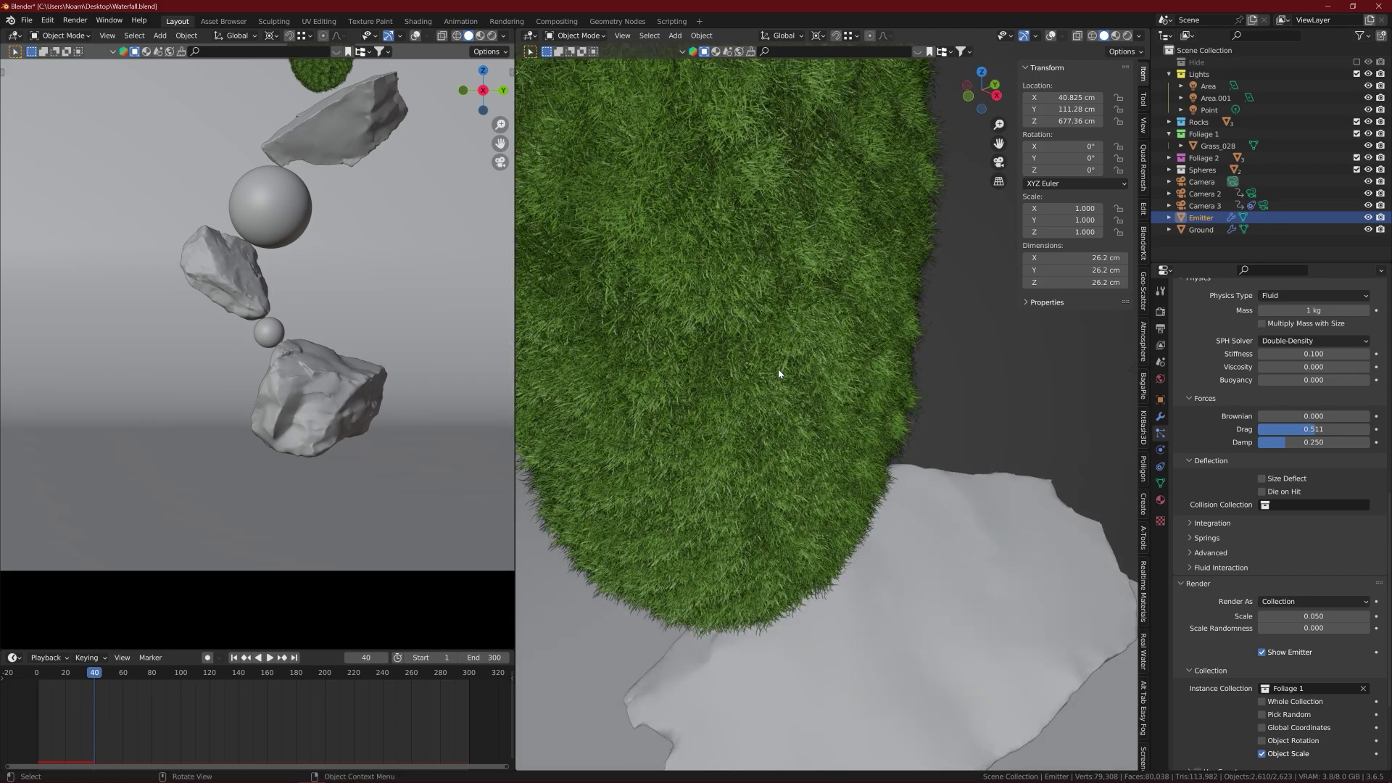
middle_click_drag(779, 374, 755, 386)
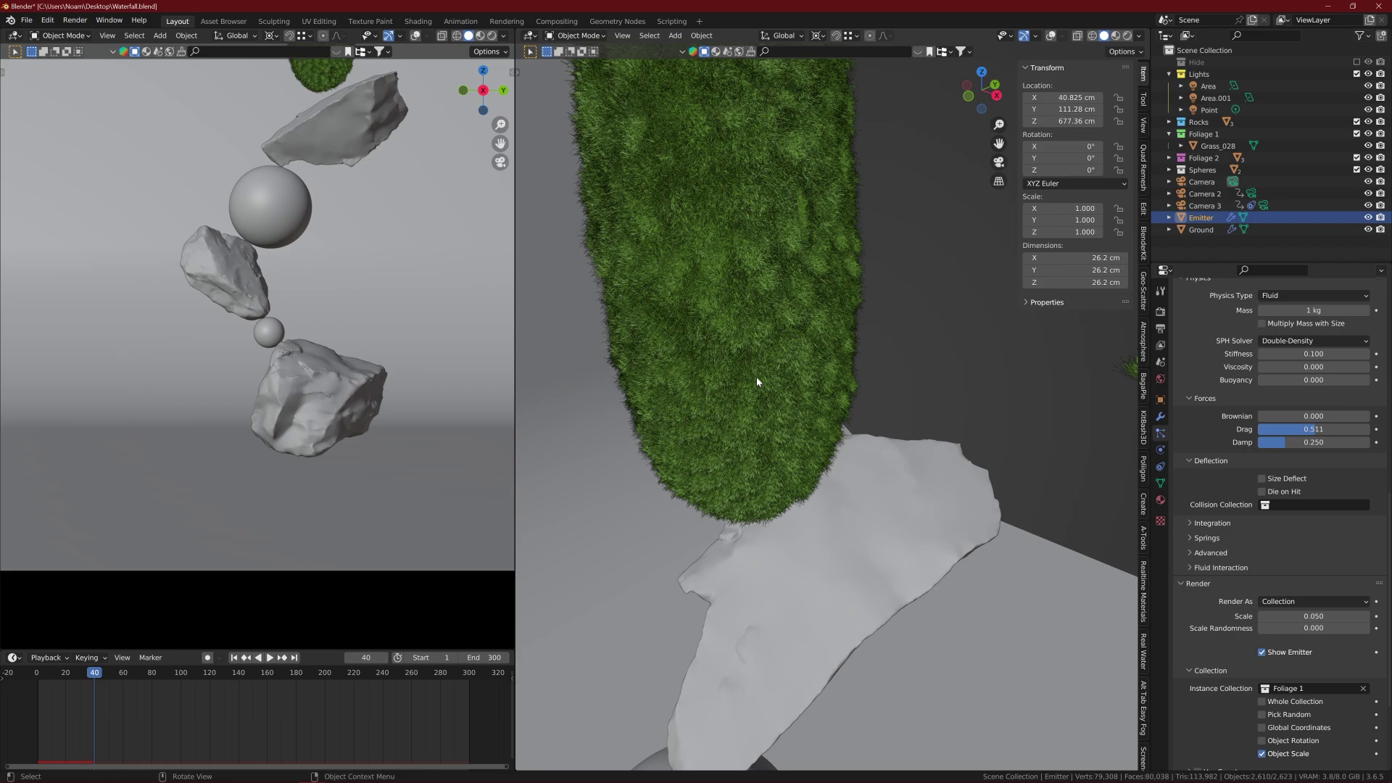
scroll(757, 382, "down", 4)
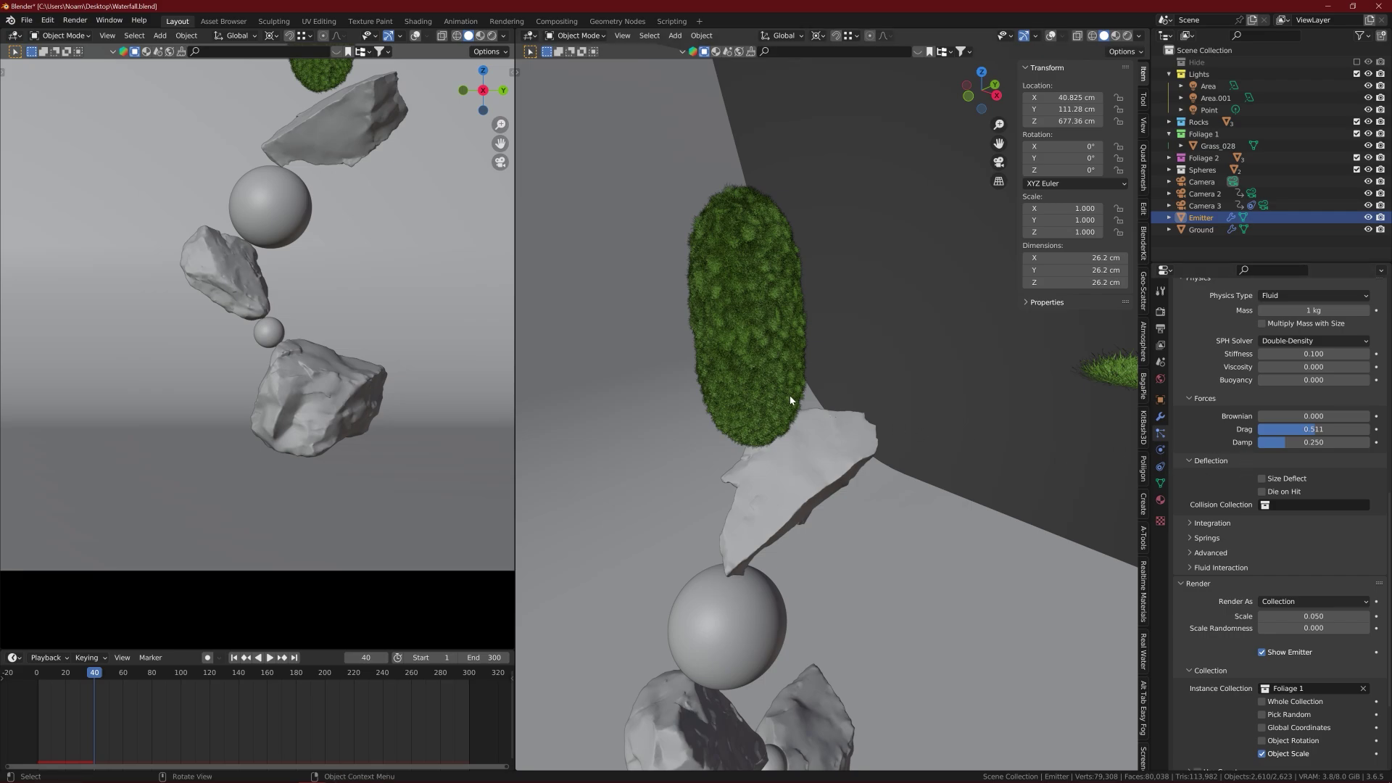
middle_click_drag(792, 399, 761, 379)
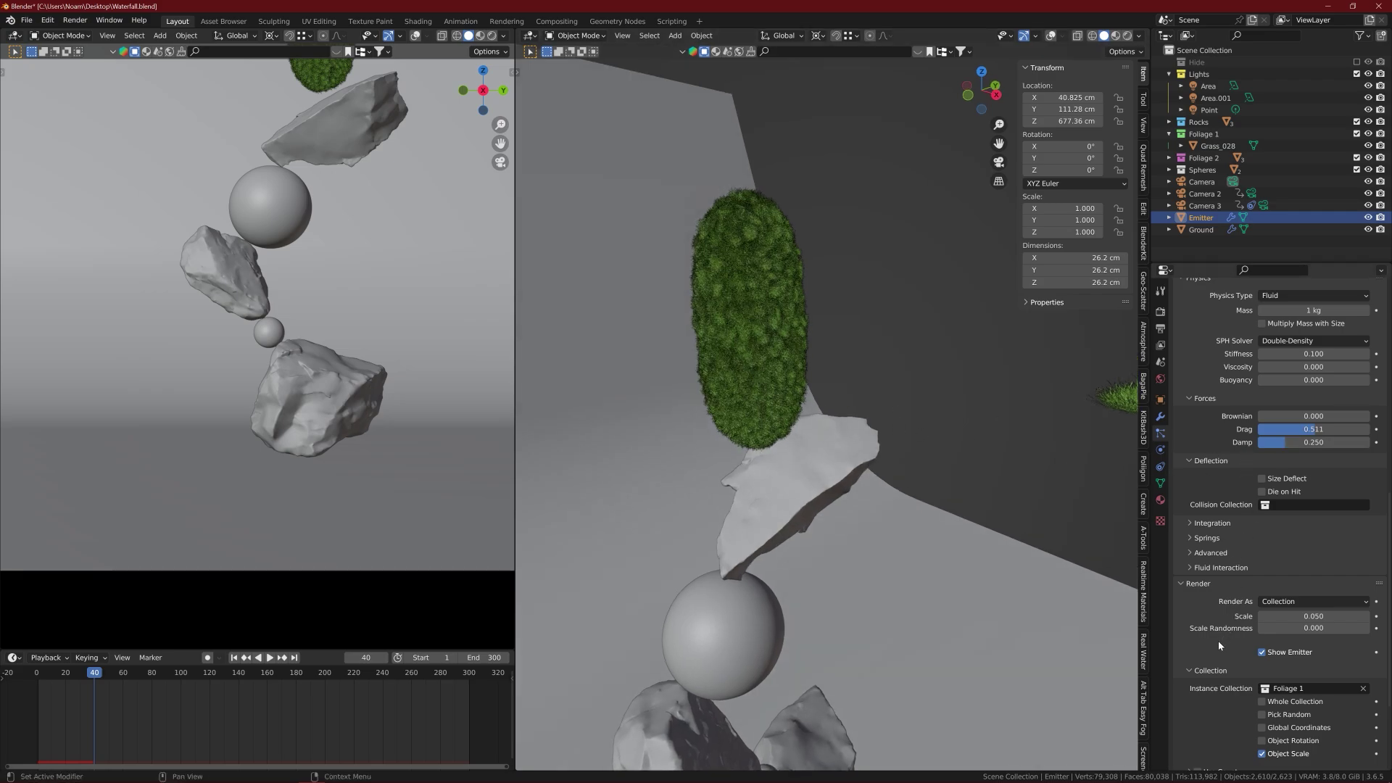
- Check the Grass particles' Children options and look back over the physics, rotation and source settings
scroll(1233, 612, "down", 5)
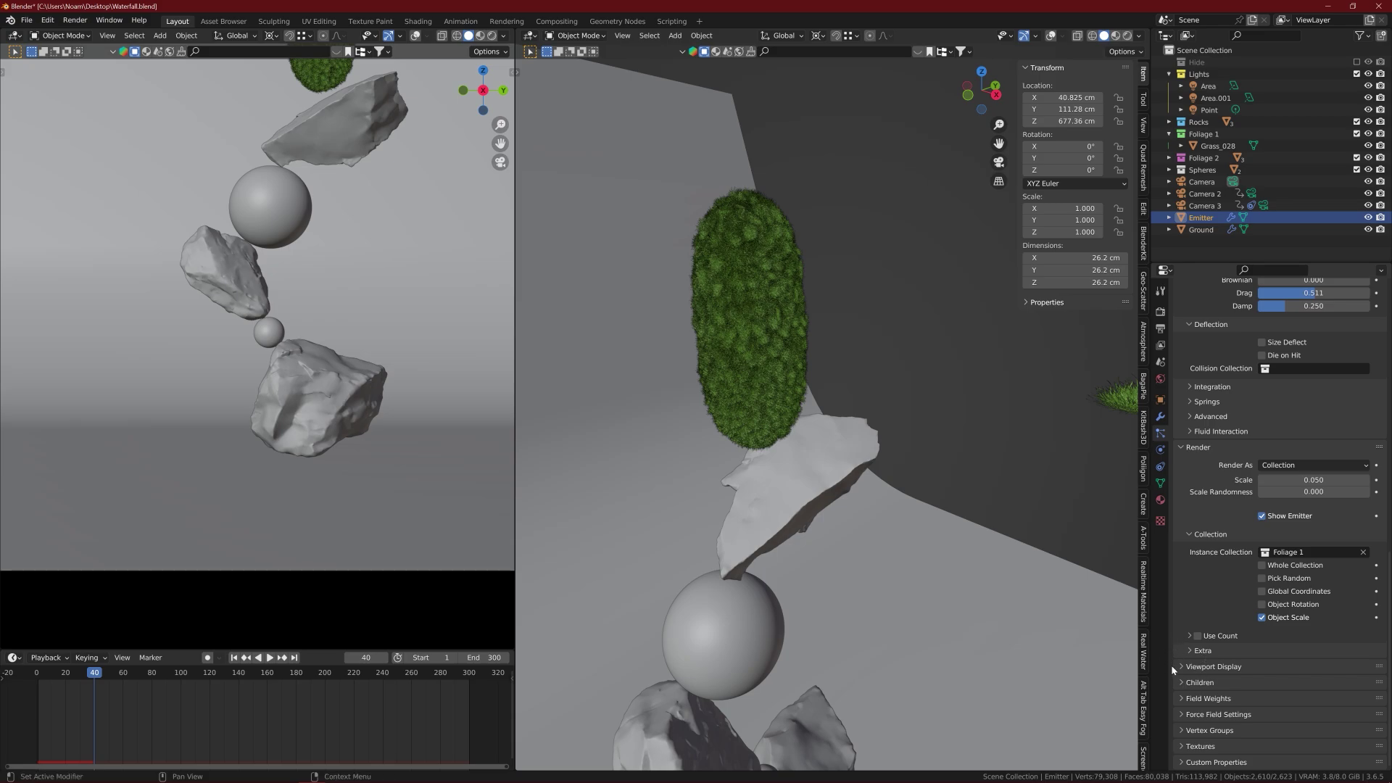
left_click(1181, 683)
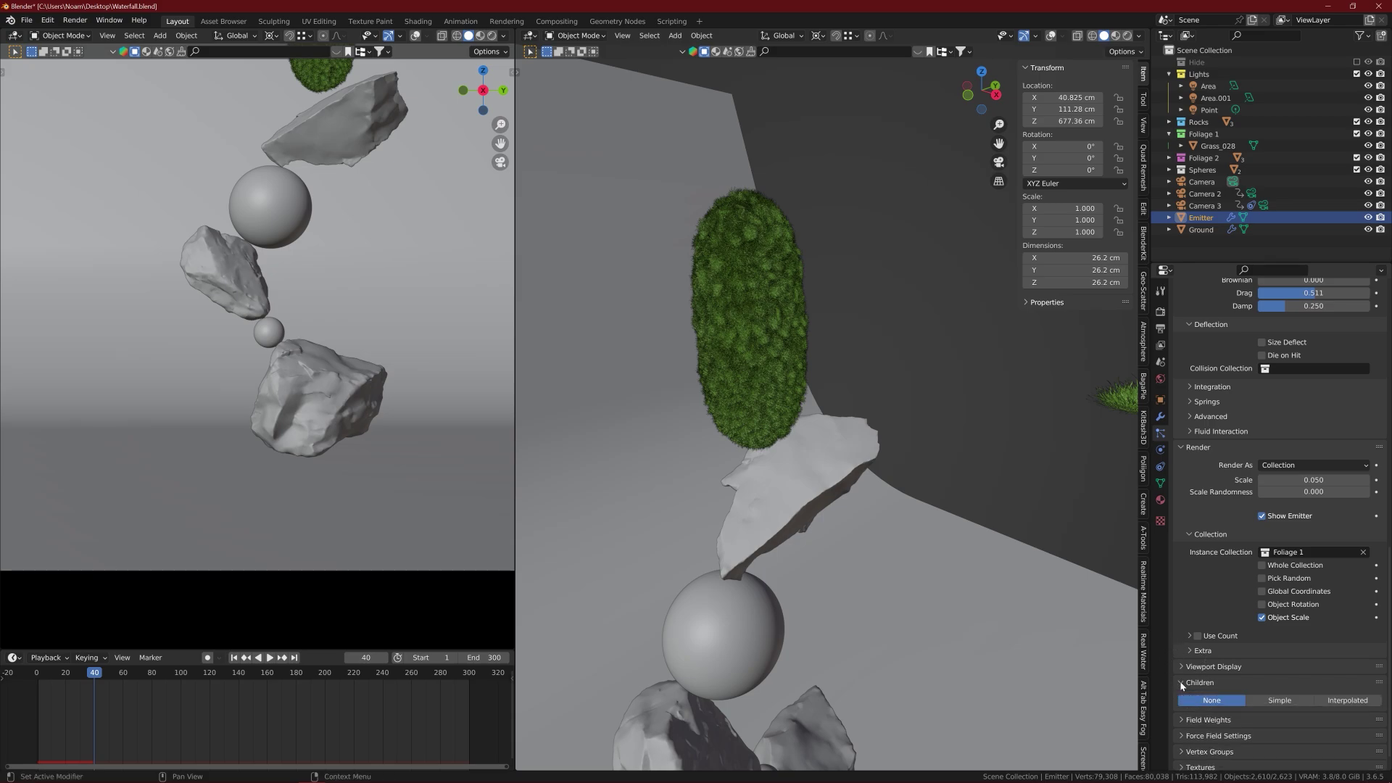
left_click(1182, 683)
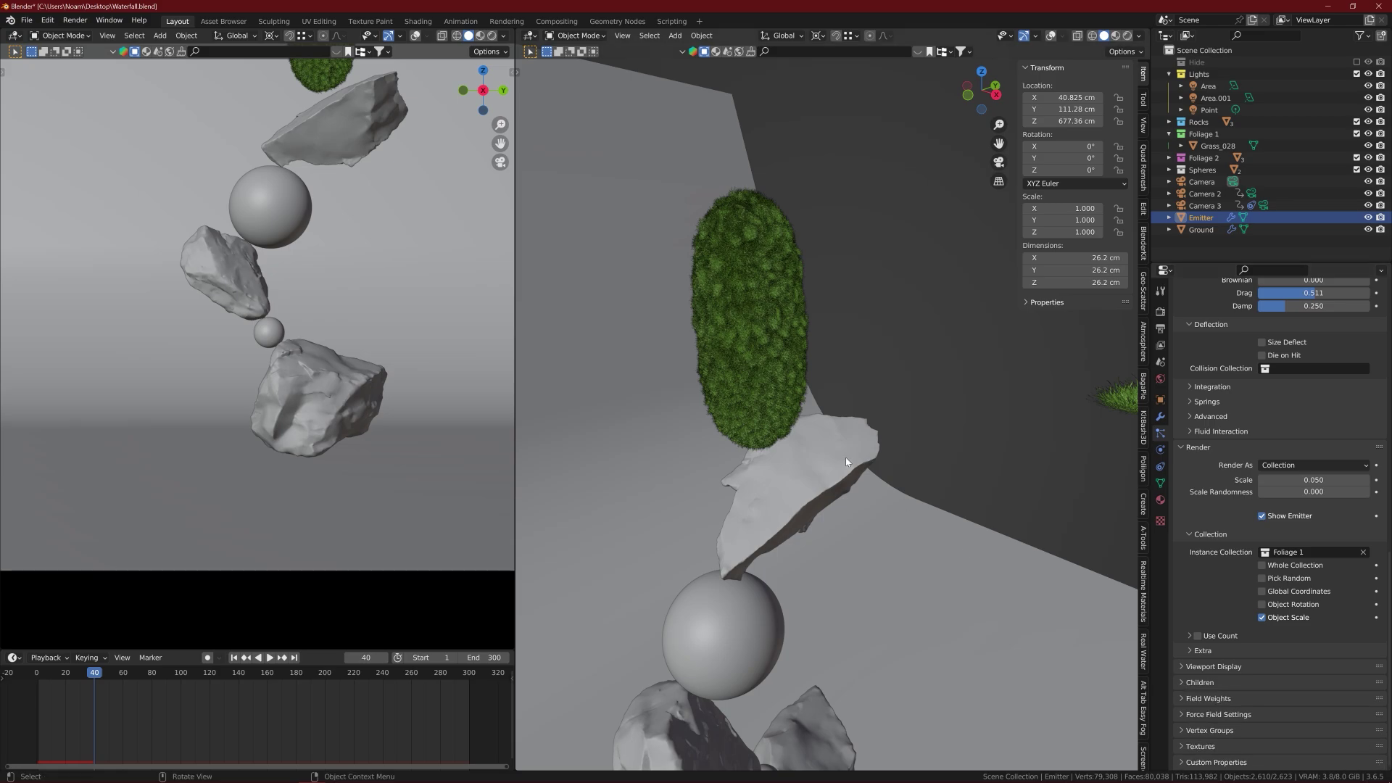
scroll(1207, 502, "up", 5)
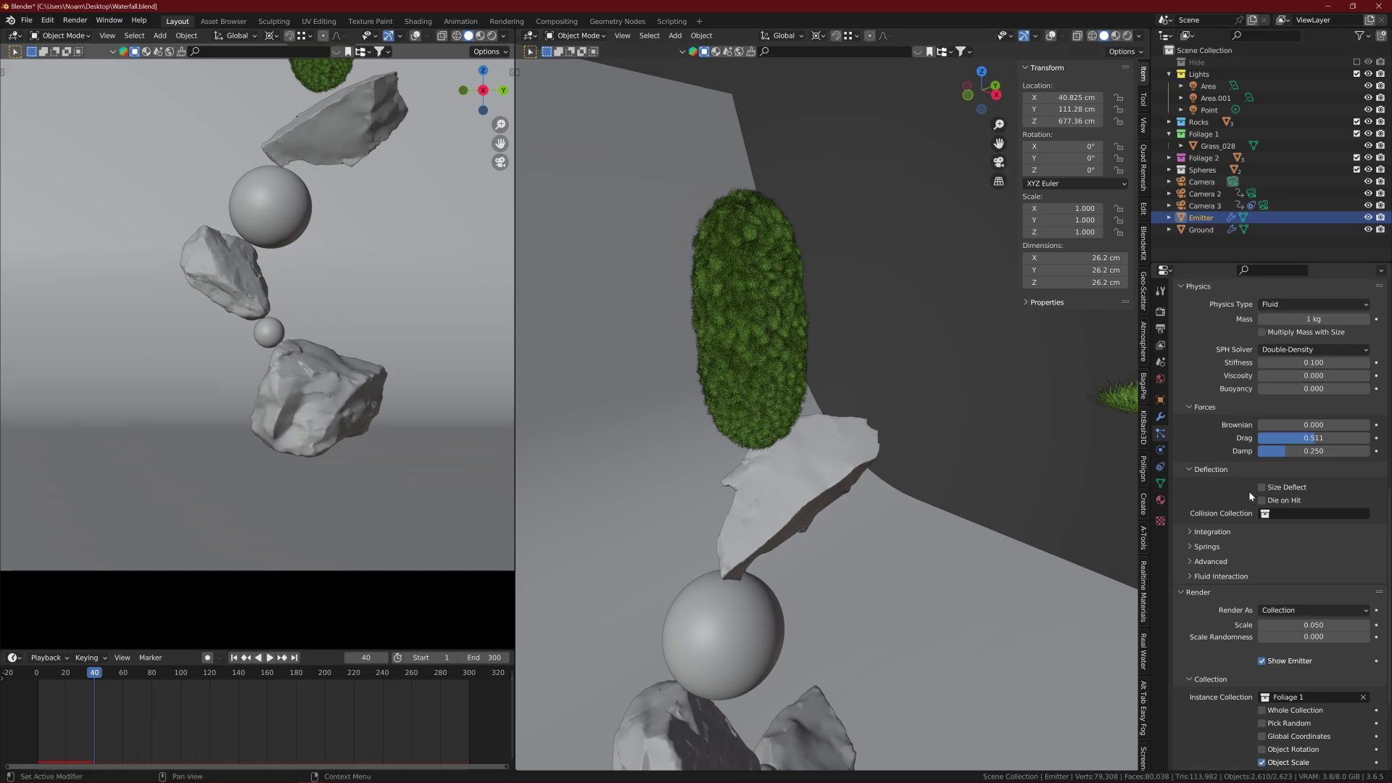
scroll(1210, 481, "up", 3)
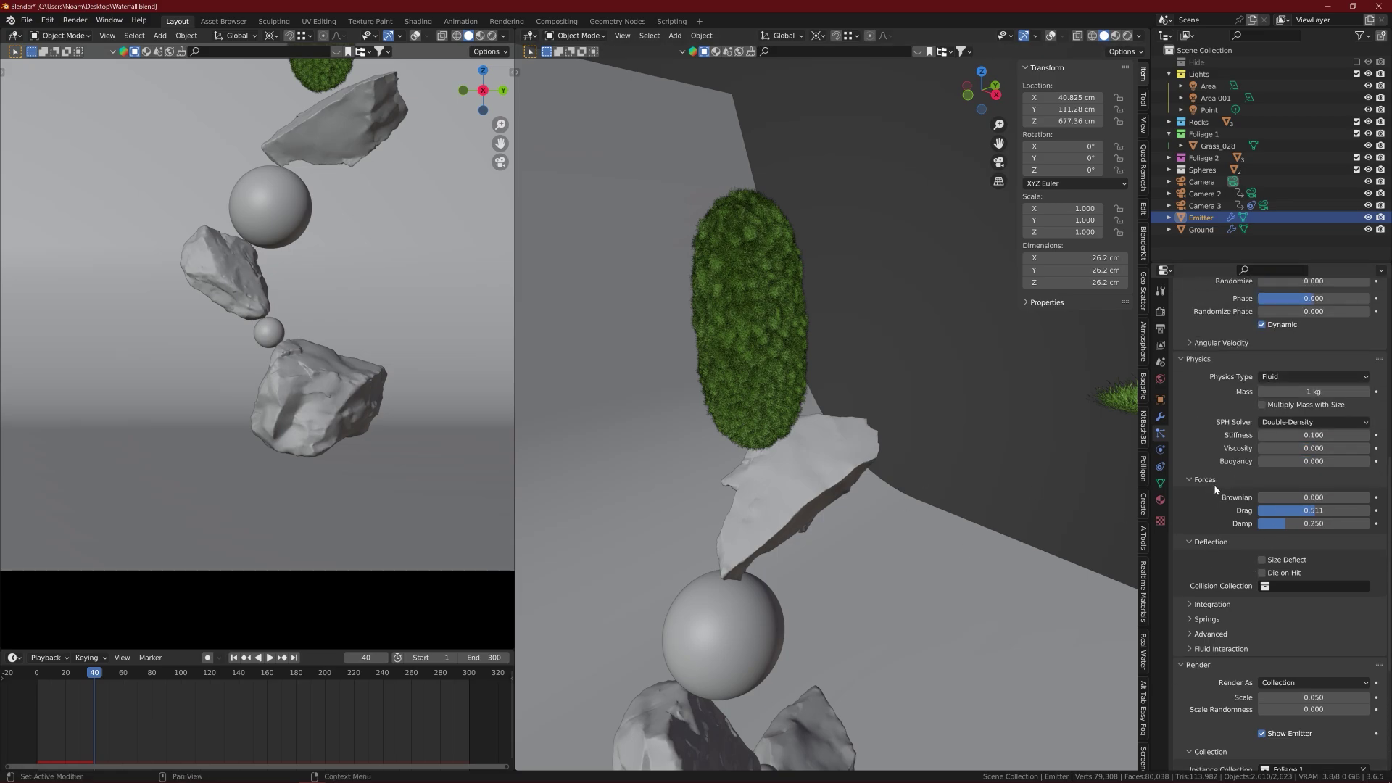
scroll(1215, 489, "up", 5)
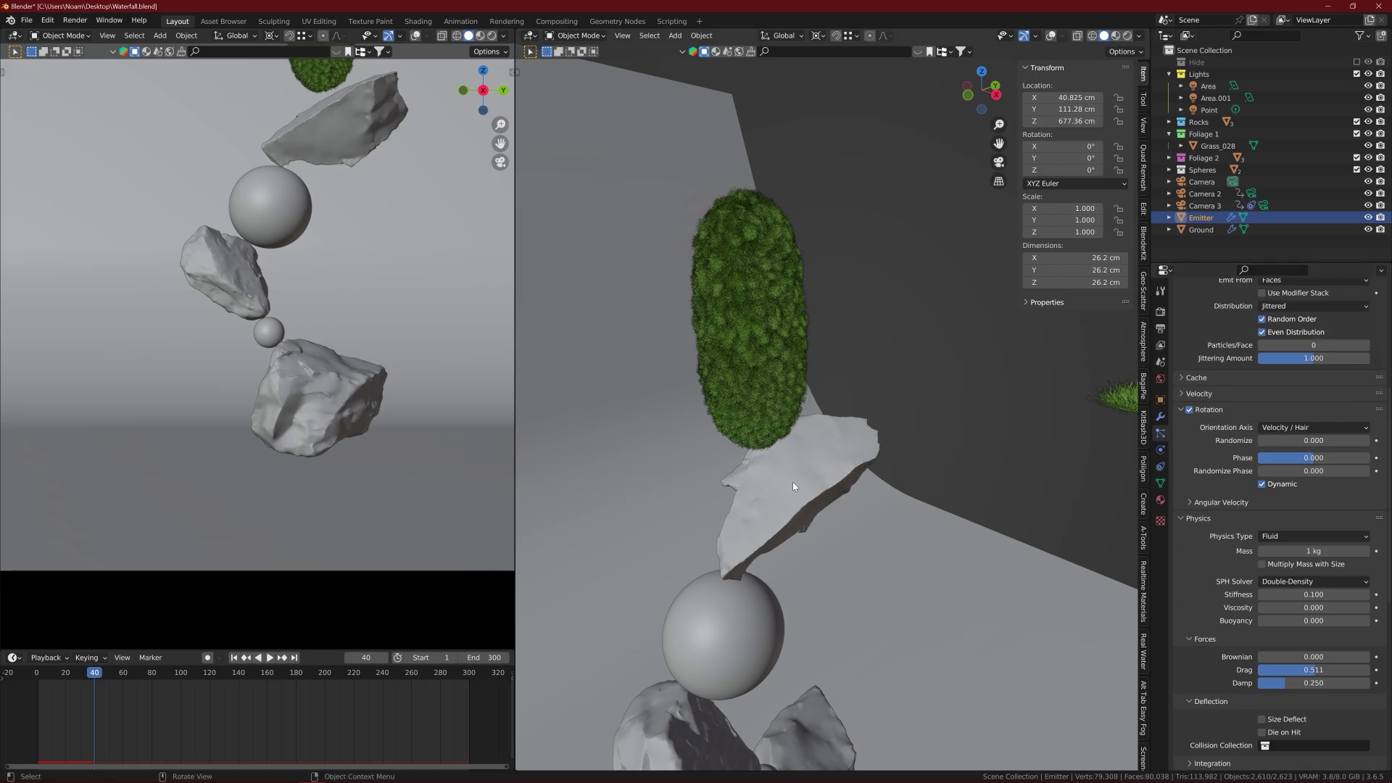
scroll(780, 472, "down", 3)
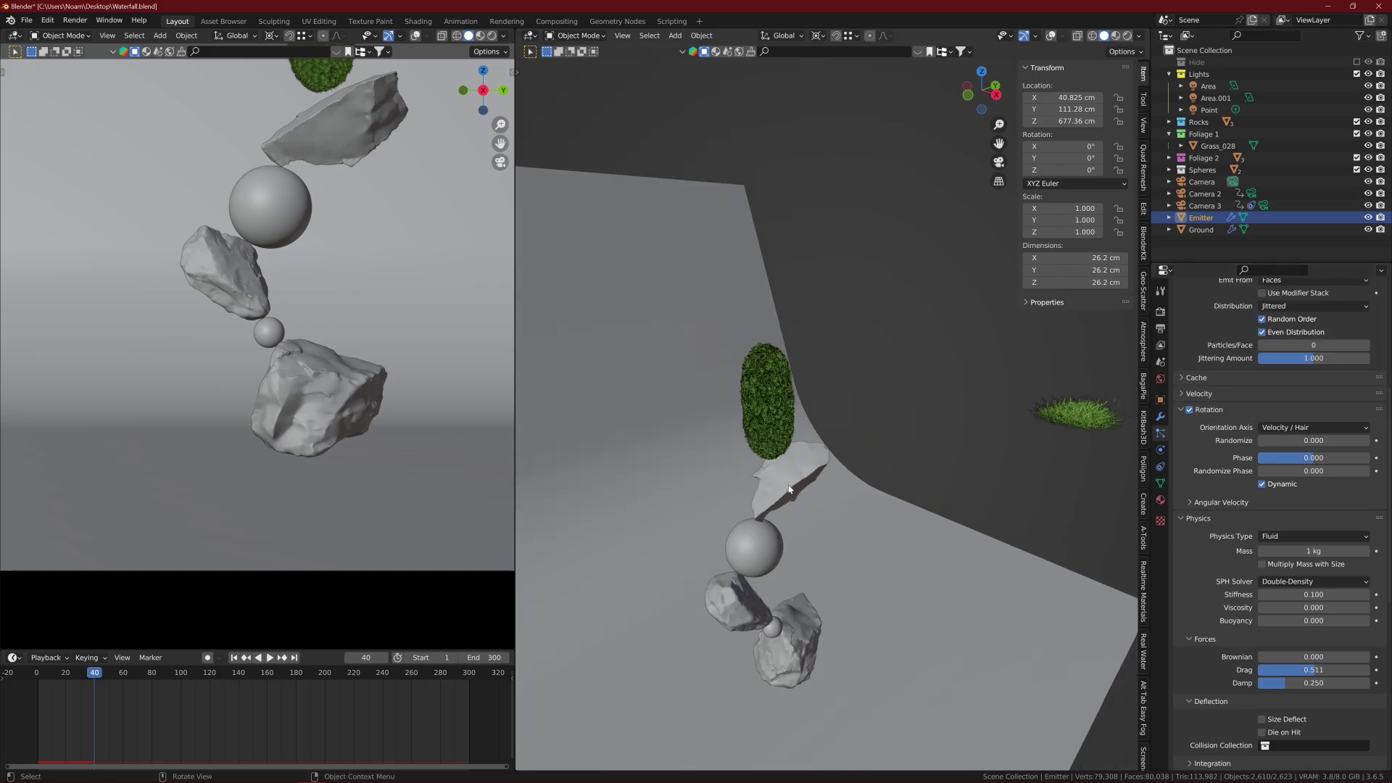
scroll(1226, 474, "up", 3)
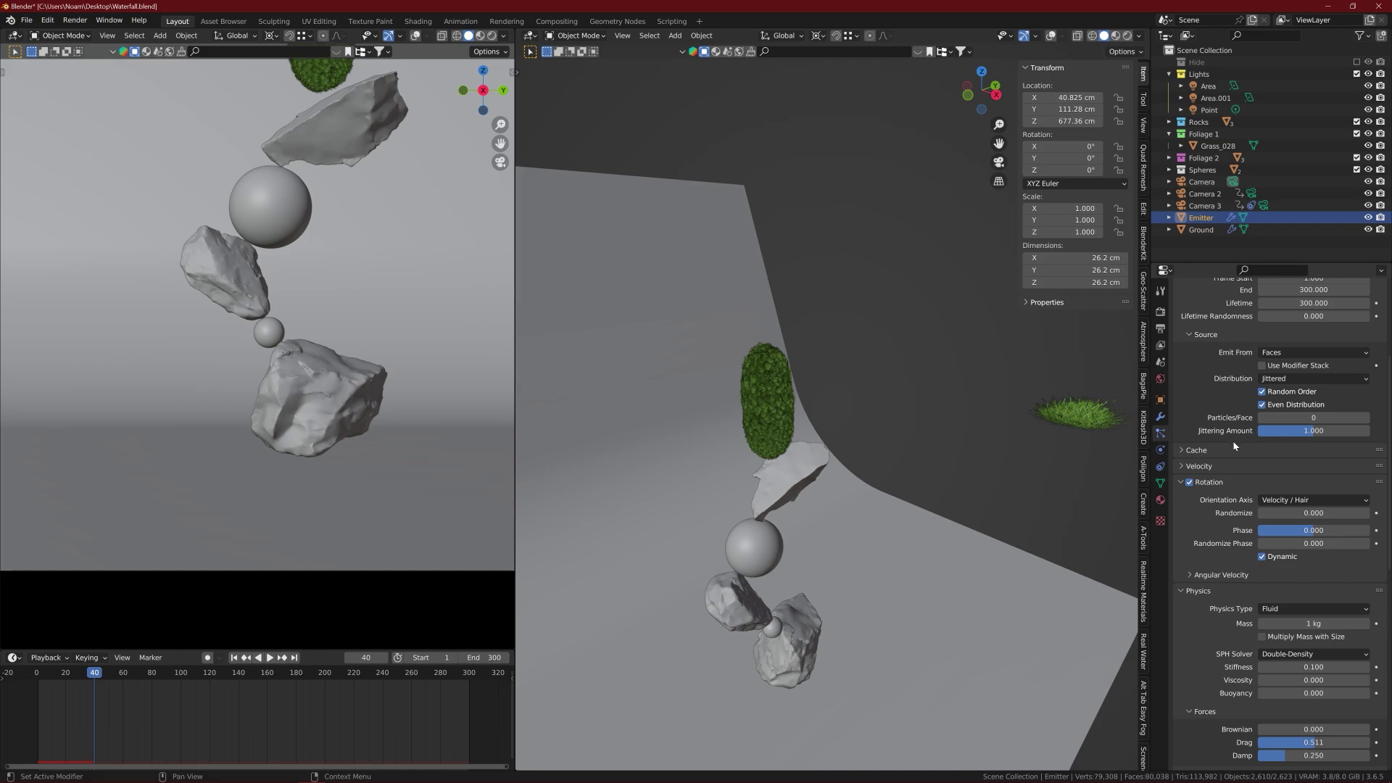
- Unhide the three flower objects in the Foliage 2 collection and save the file
middle_click_drag(776, 445, 764, 423)
scroll(762, 427, "up", 1)
scroll(767, 423, "up", 3)
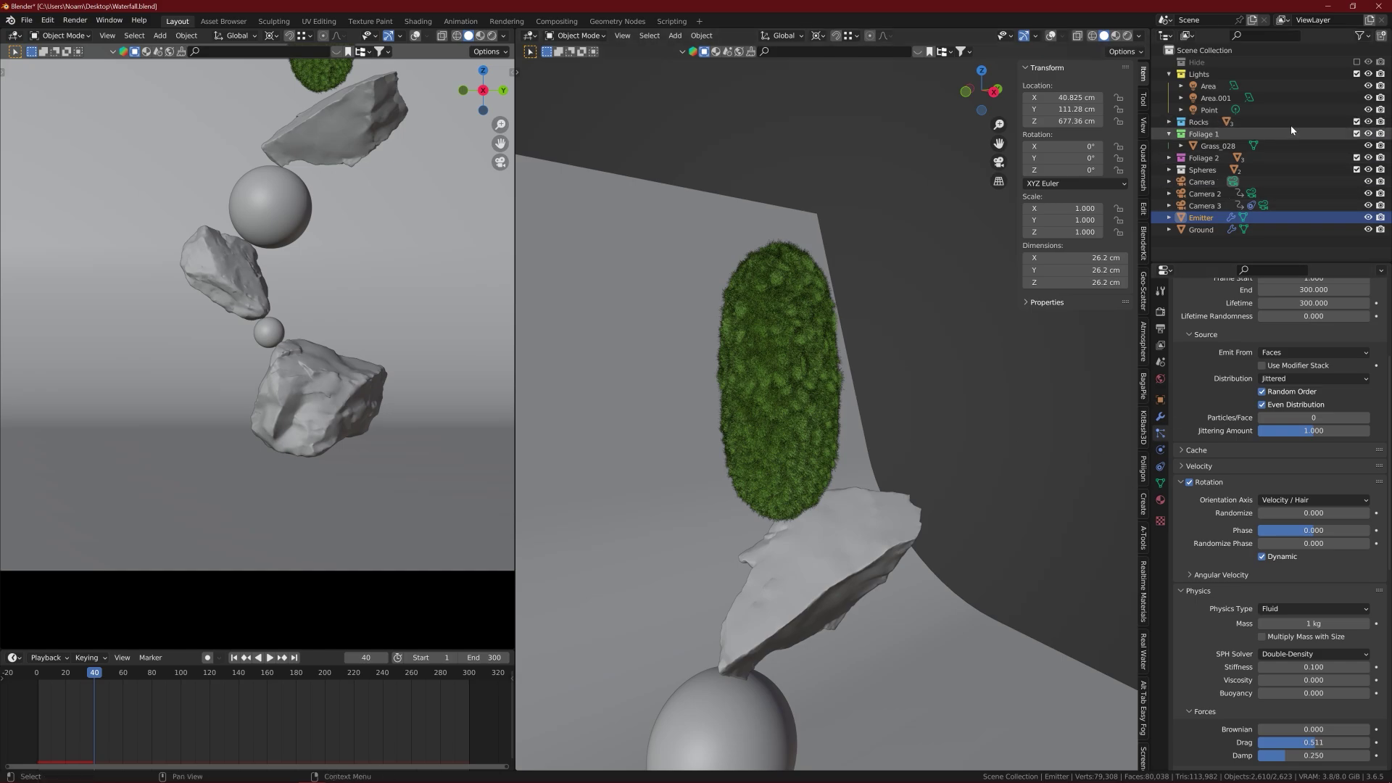
left_click(1169, 158)
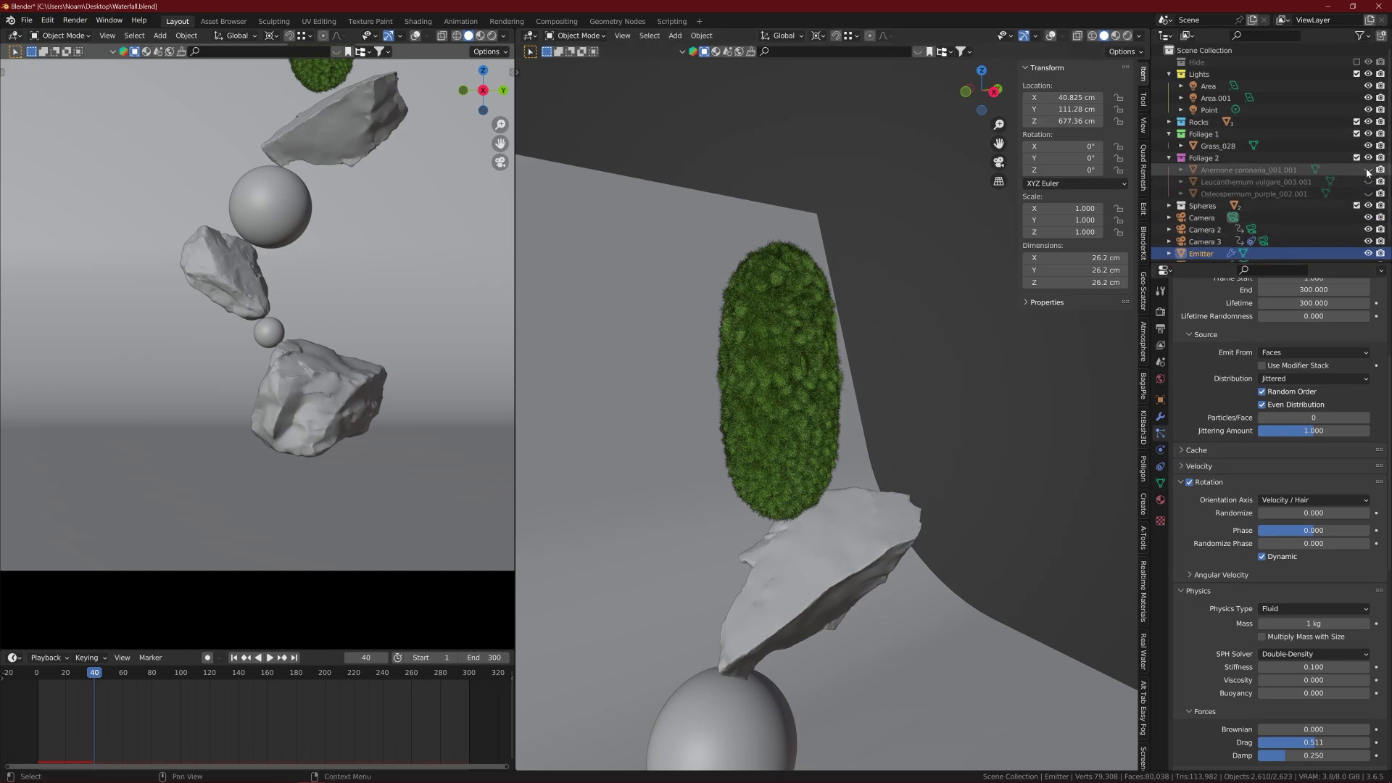
left_click_drag(1368, 170, 1368, 194)
middle_click_drag(703, 406, 737, 495)
key("ctrl+s")
- Show the Foliage 2 flowers in rendered shading and change the viewport's lighting option to light them brightly
middle_click_drag(855, 558, 644, 466, "shift")
scroll(833, 480, "up", 6)
key("z")
left_click(801, 141)
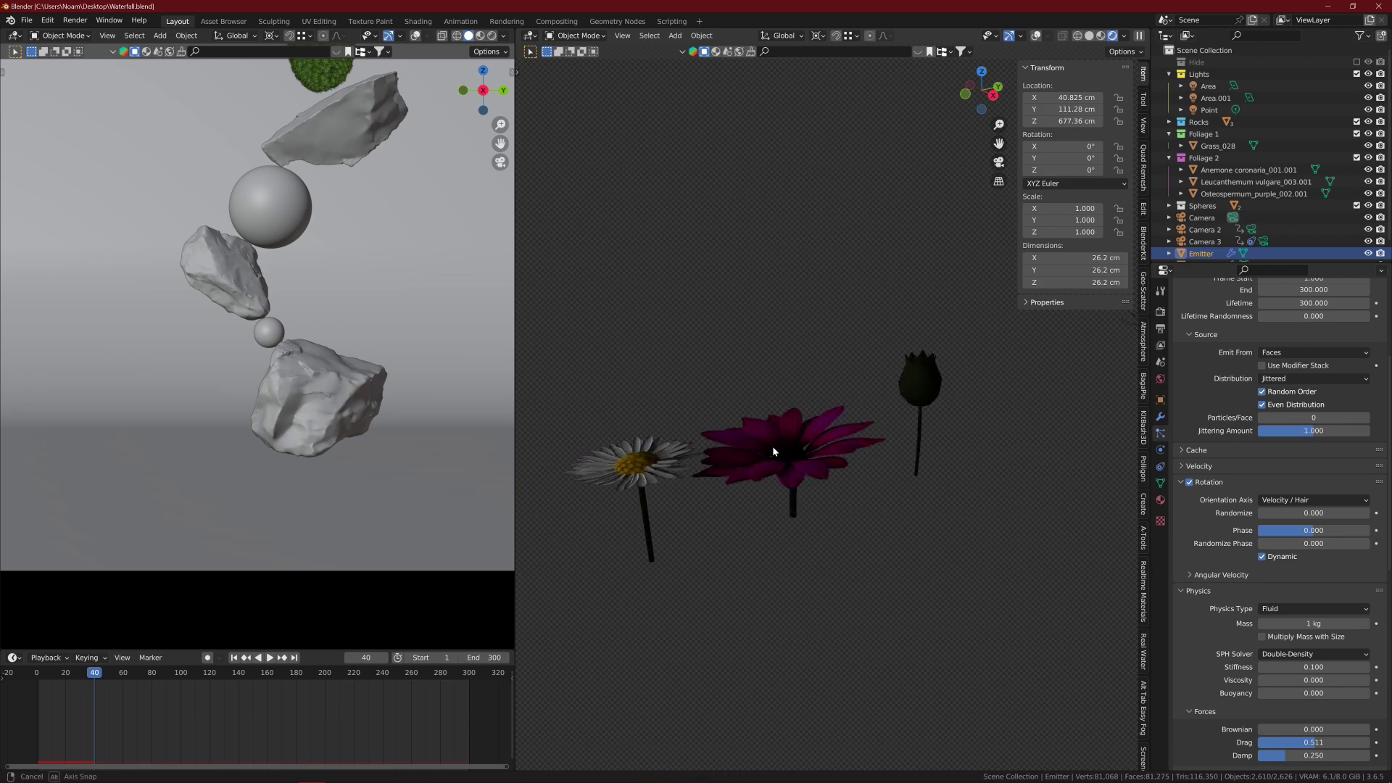
mouse_move(774, 449)
middle_mouse_down()
mouse_move(780, 562)
mouse_move(867, 491)
mouse_move(824, 376)
mouse_move(809, 467)
mouse_move(862, 428)
middle_mouse_up()
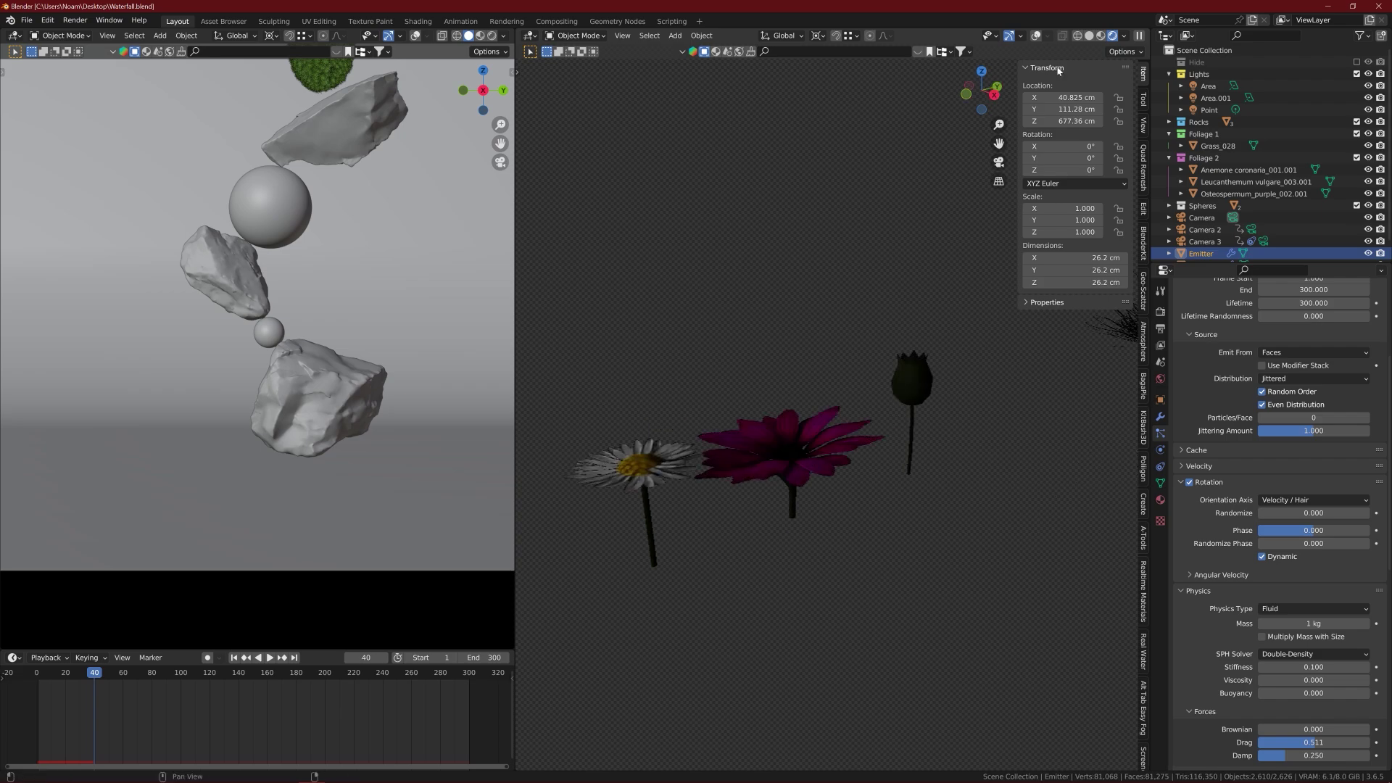
left_click(1125, 36)
left_click(1057, 106)
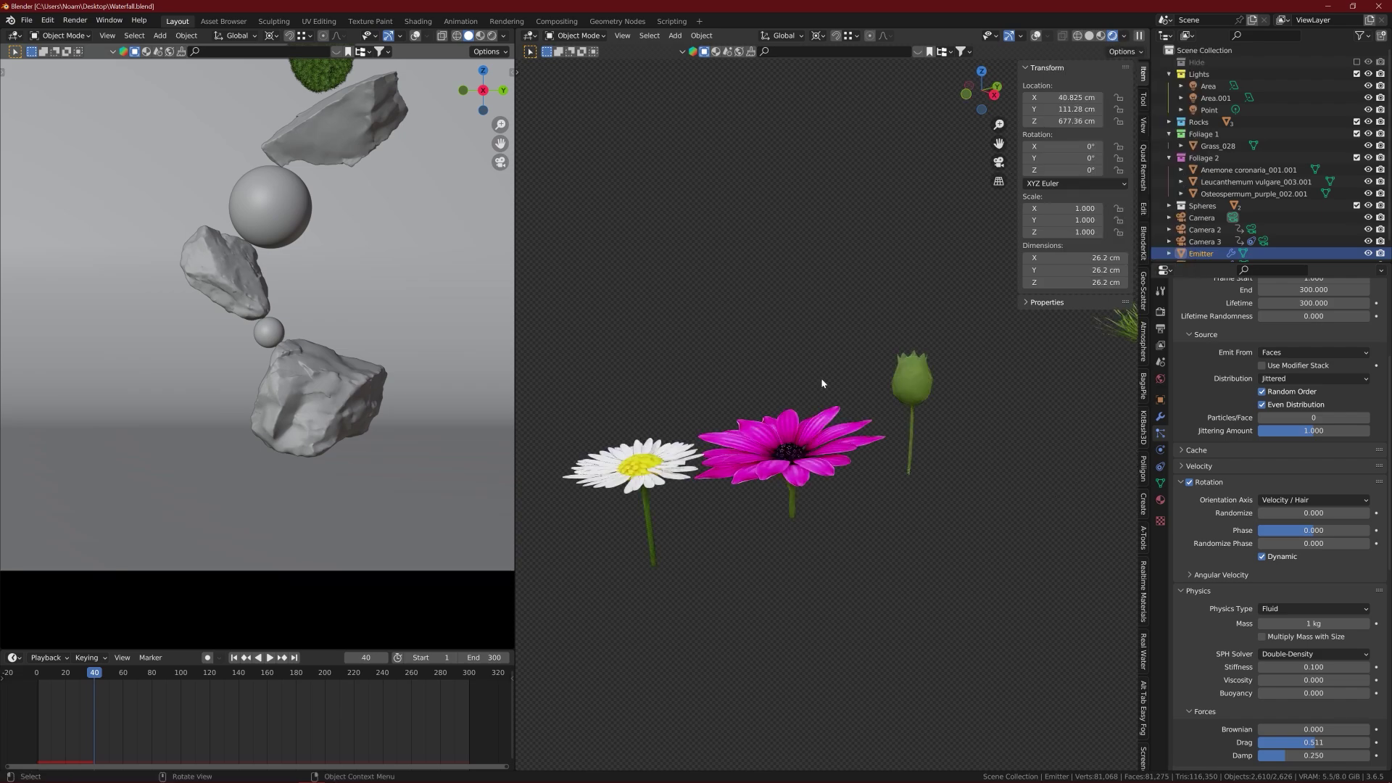
mouse_move(810, 393)
middle_mouse_down()
mouse_move(756, 466)
mouse_move(749, 522)
mouse_move(812, 494)
mouse_move(787, 465)
middle_mouse_up()
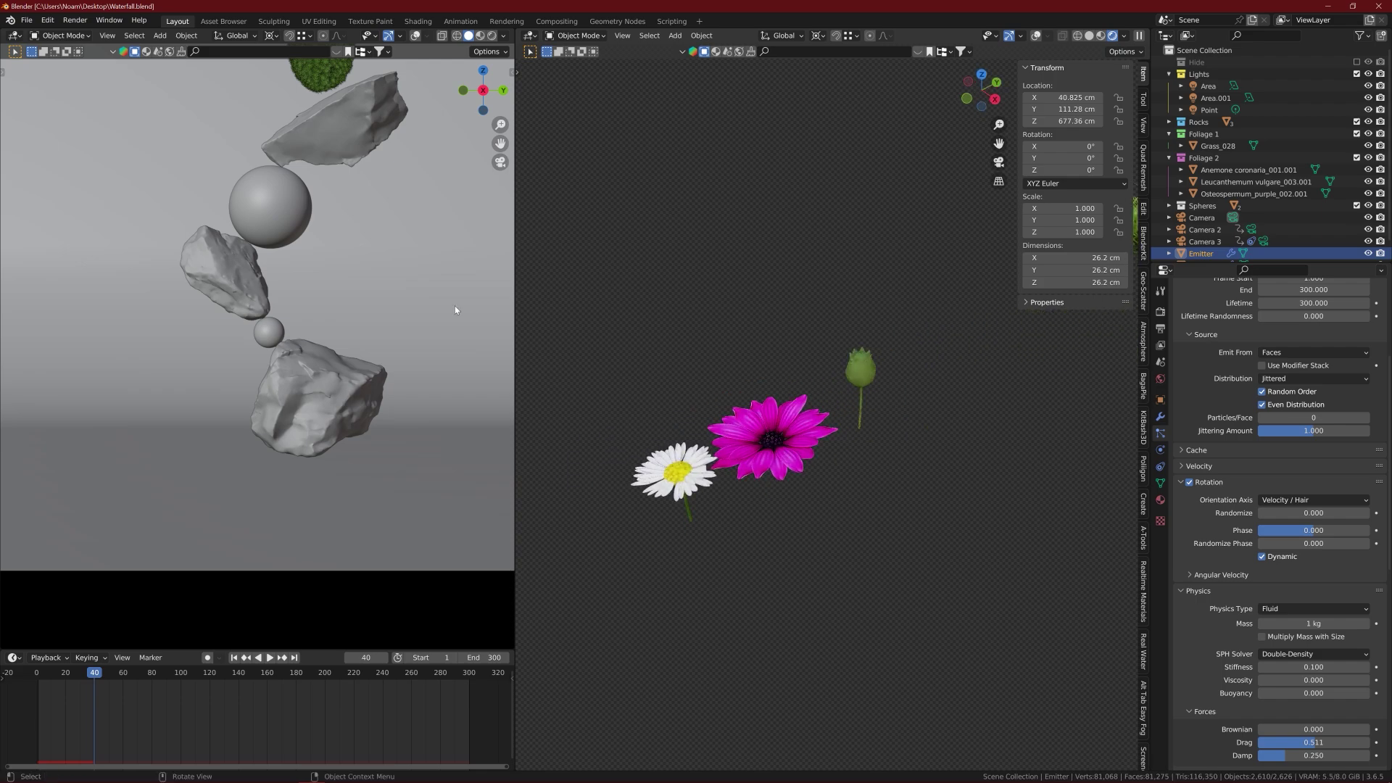
- Switch to the camera view and play the grass simulation up to frame 129
key("KP_0")
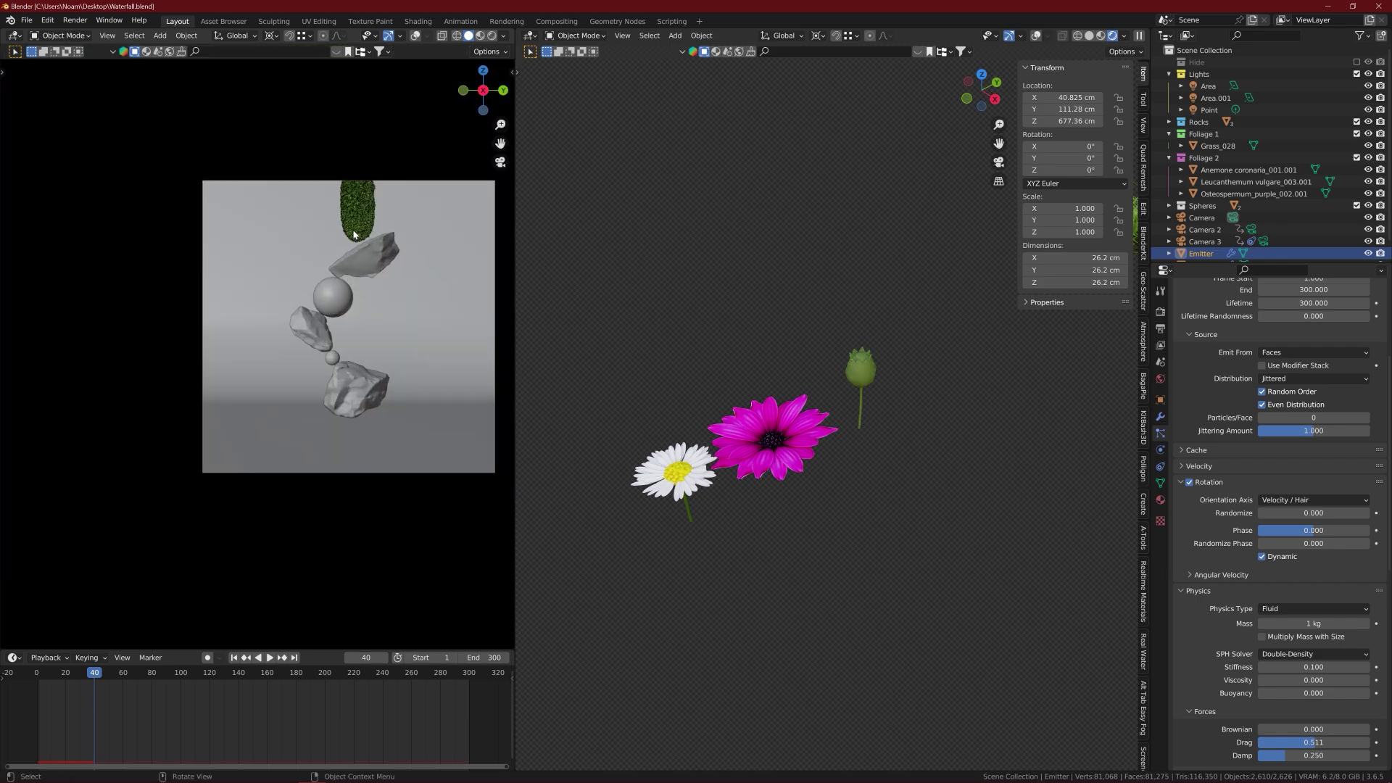
key("space")
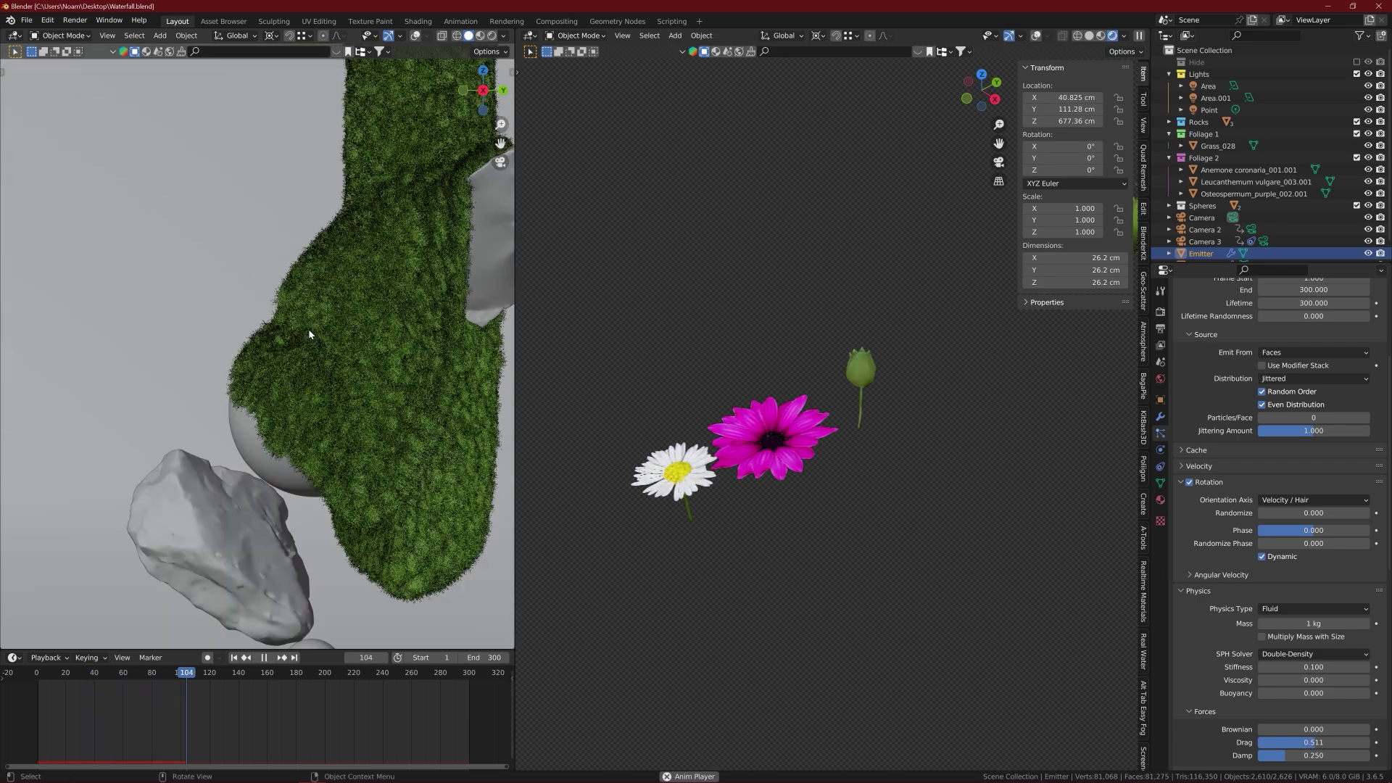
key("space")
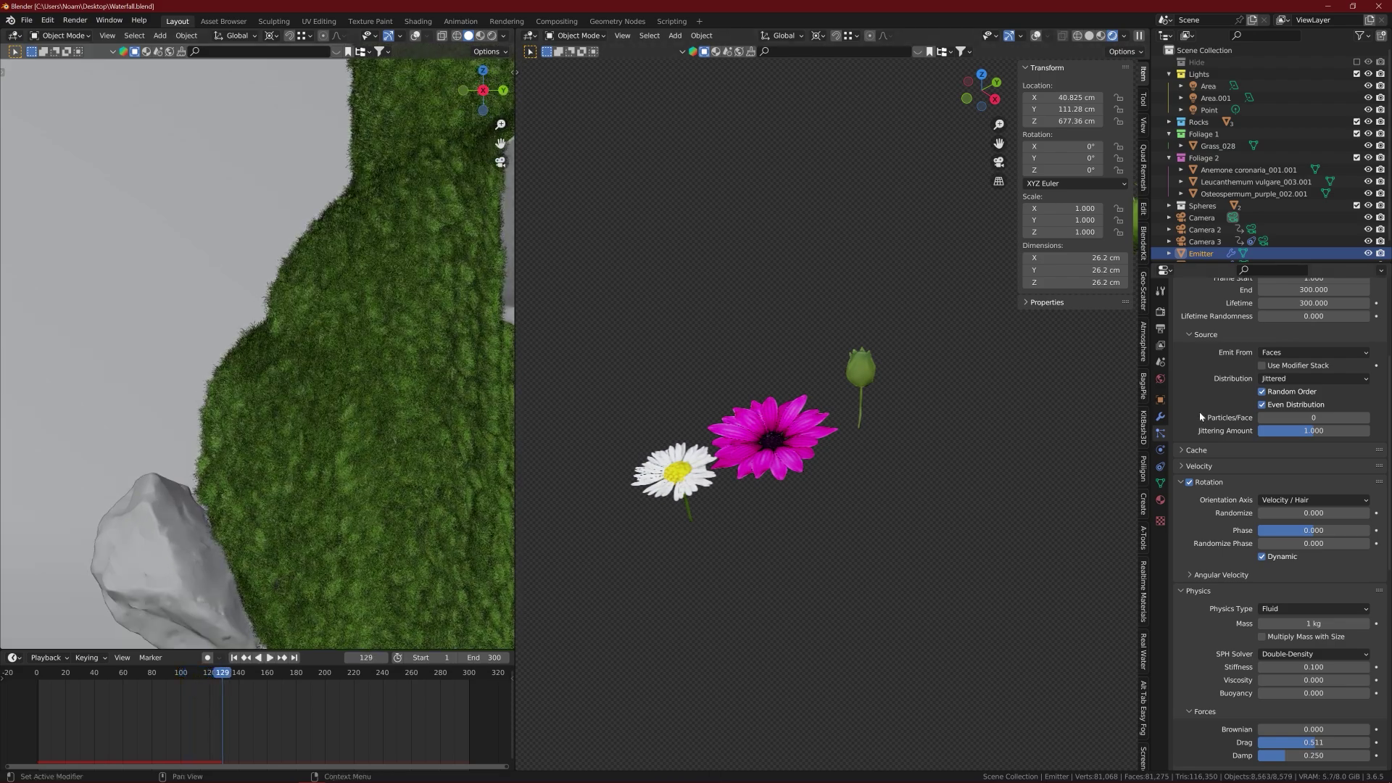
- Enable the Flowers particle system in the viewport and replay the simulation from the start to frame 98
scroll(1243, 377, "up", 5)
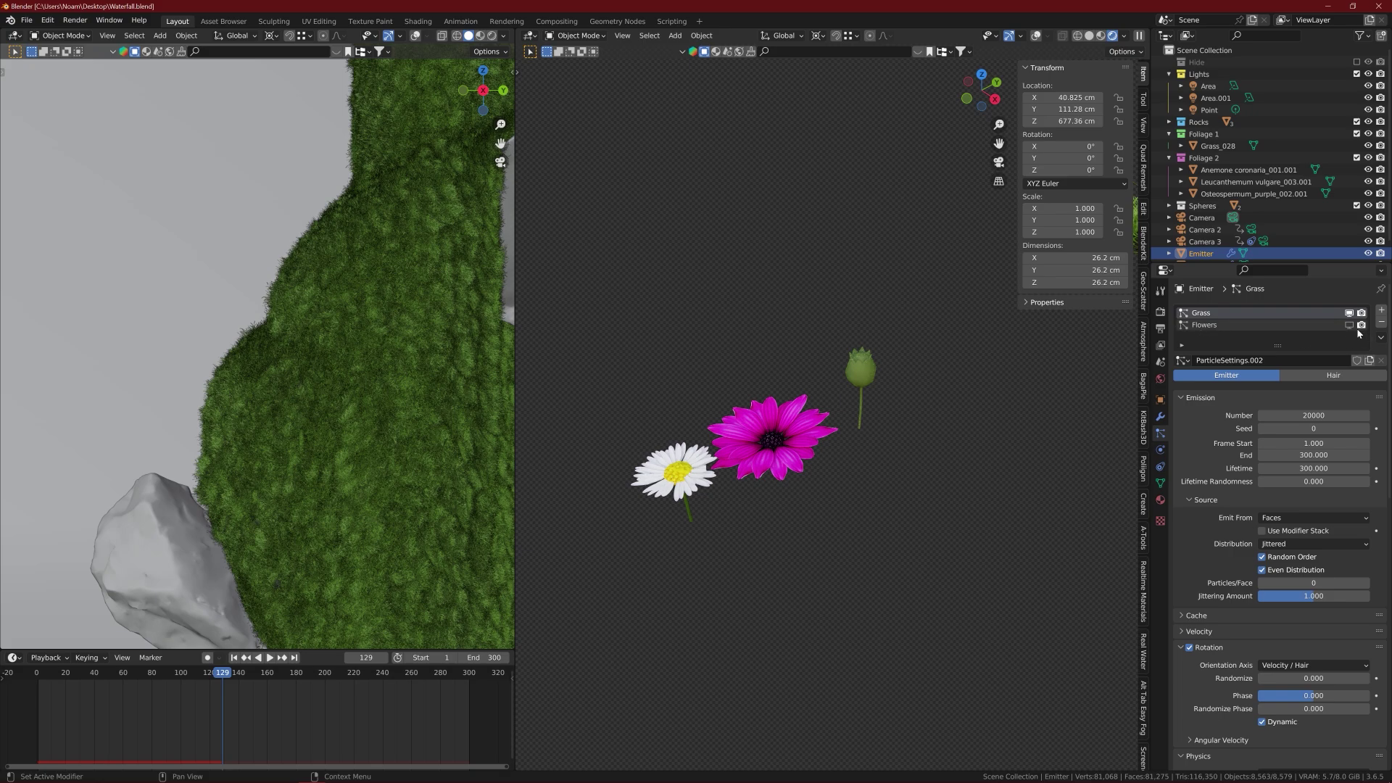
key("shift+Left")
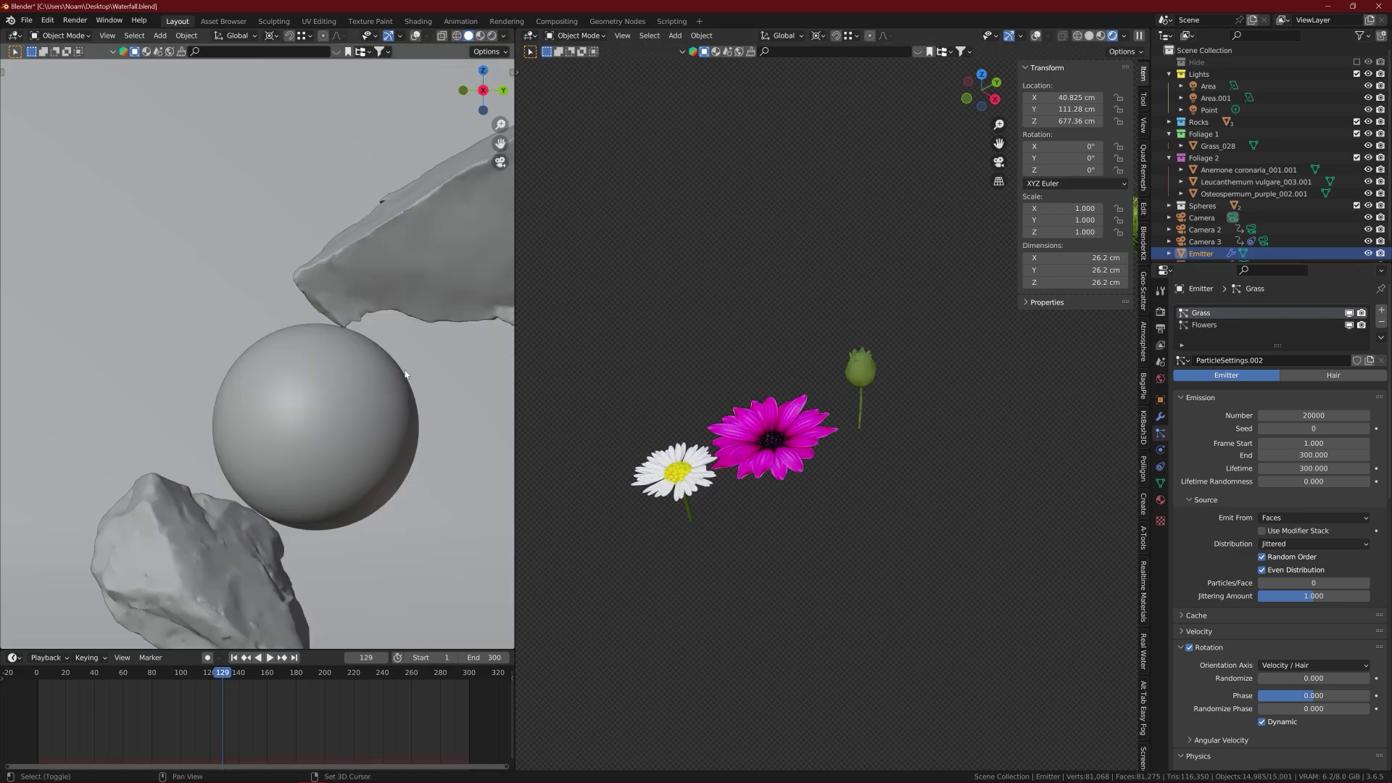
key("space")
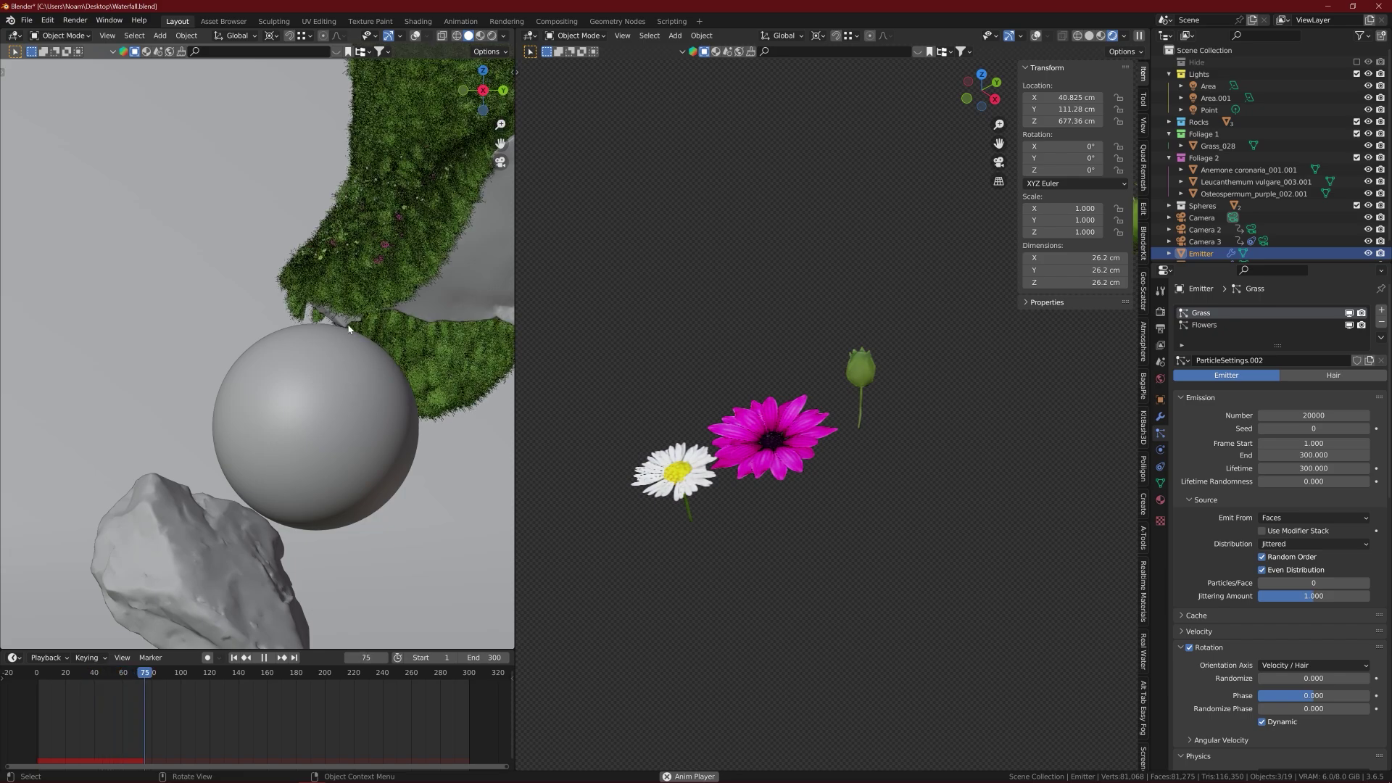
key("space")
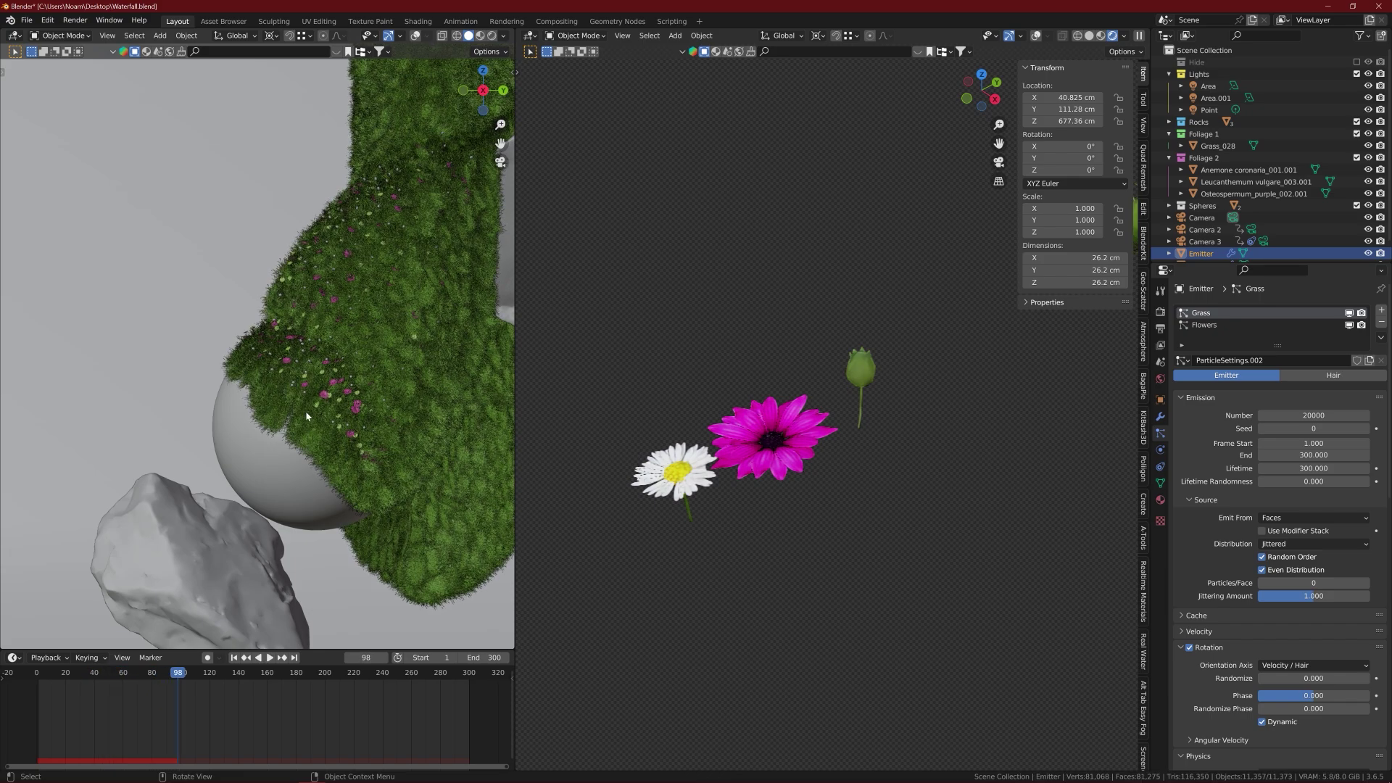
- Examine how the flowers are scattered over the grass flow around the large sphere
middle_click_drag(335, 421, 346, 435)
scroll(281, 333, "down", 8)
scroll(239, 320, "up", 11)
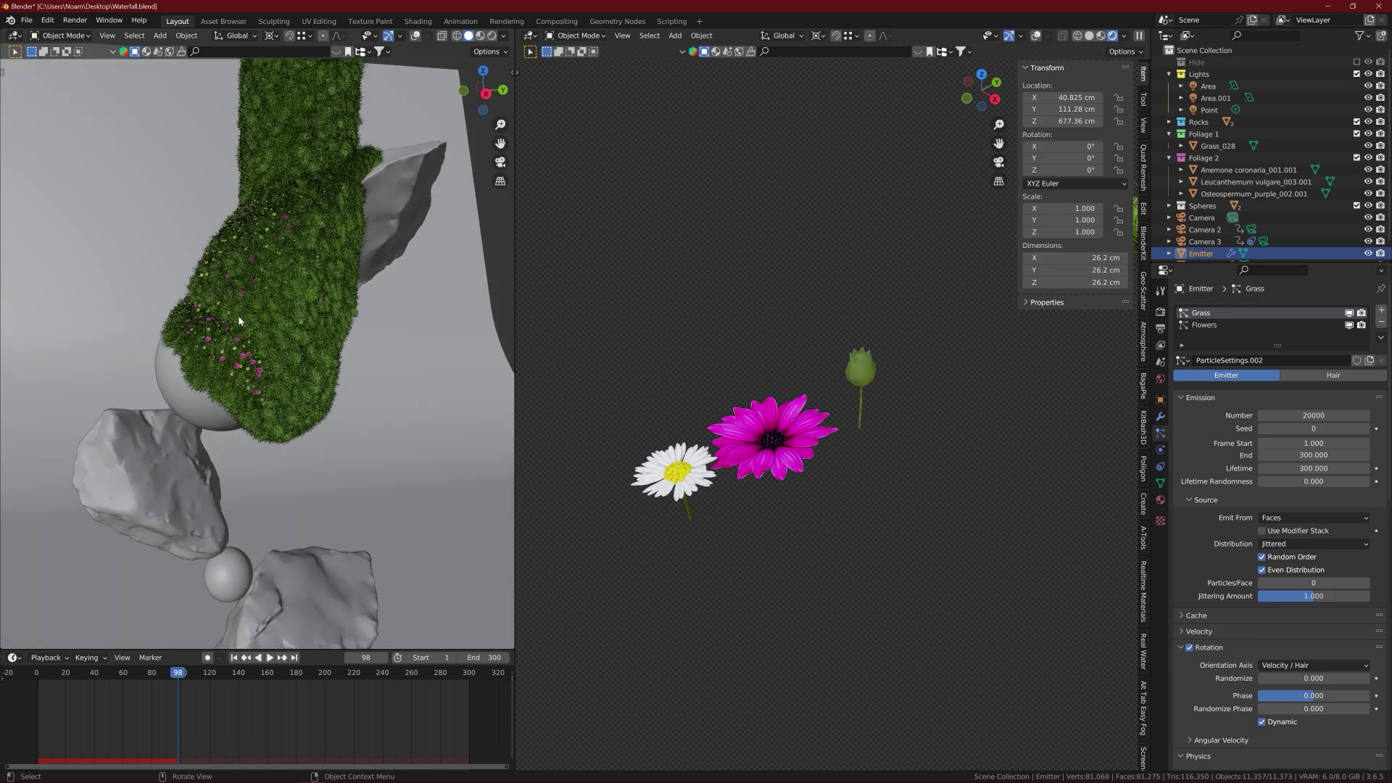
middle_click_drag(239, 321, 214, 404)
scroll(214, 408, "up", 4)
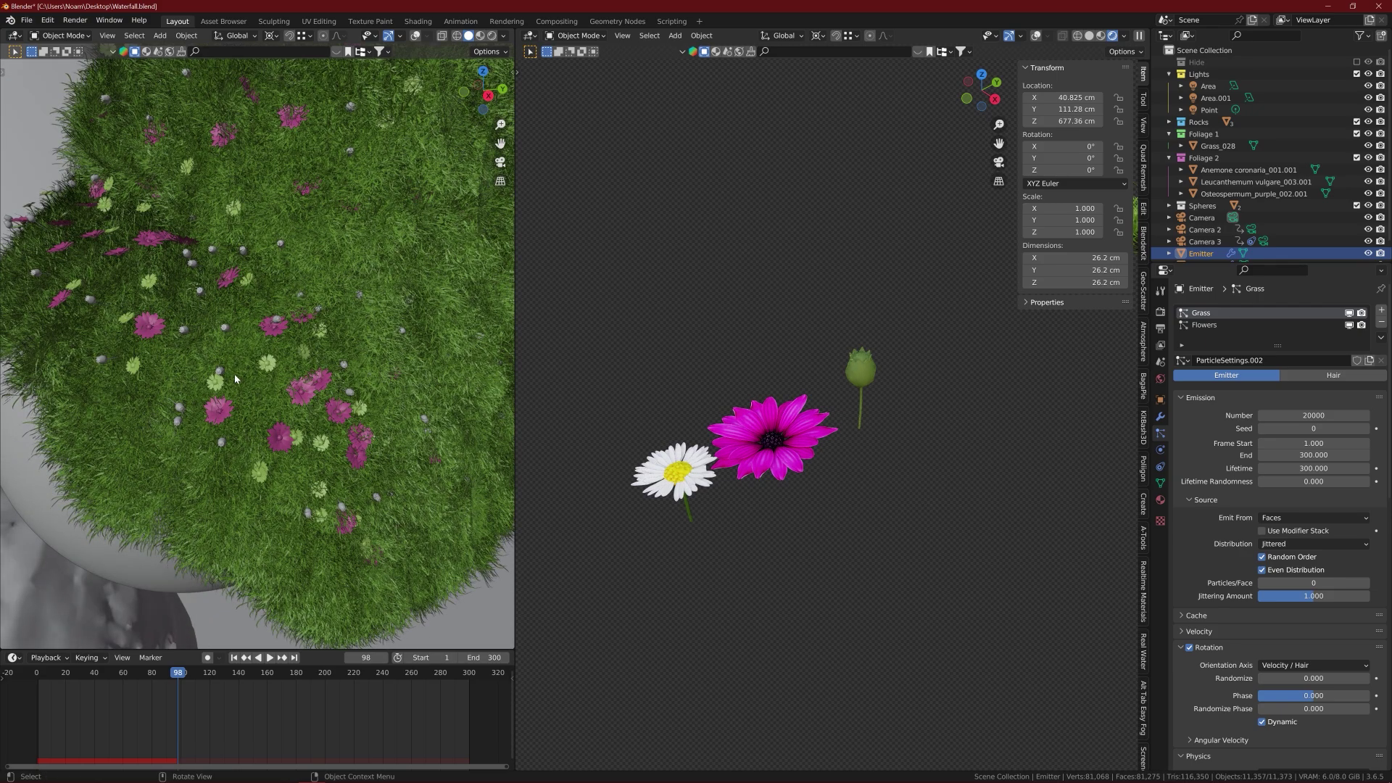
mouse_move(230, 390)
middle_mouse_down()
mouse_move(153, 227)
mouse_move(250, 354)
mouse_move(235, 364)
middle_mouse_up()
scroll(239, 373, "down", 8)
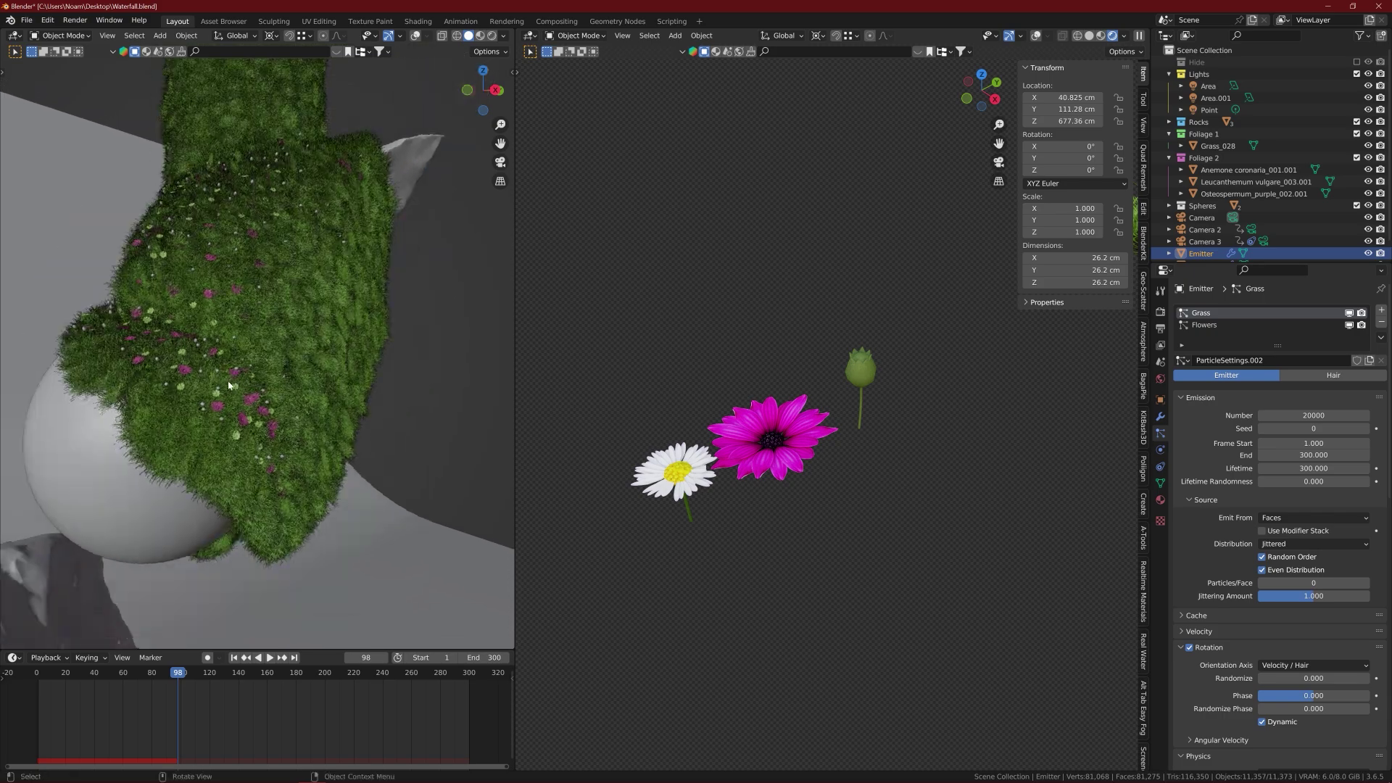
- Return the timeline to frame 1 and switch the flower viewport to solid shading with the whole scene in view
scroll(232, 392, "down", 5)
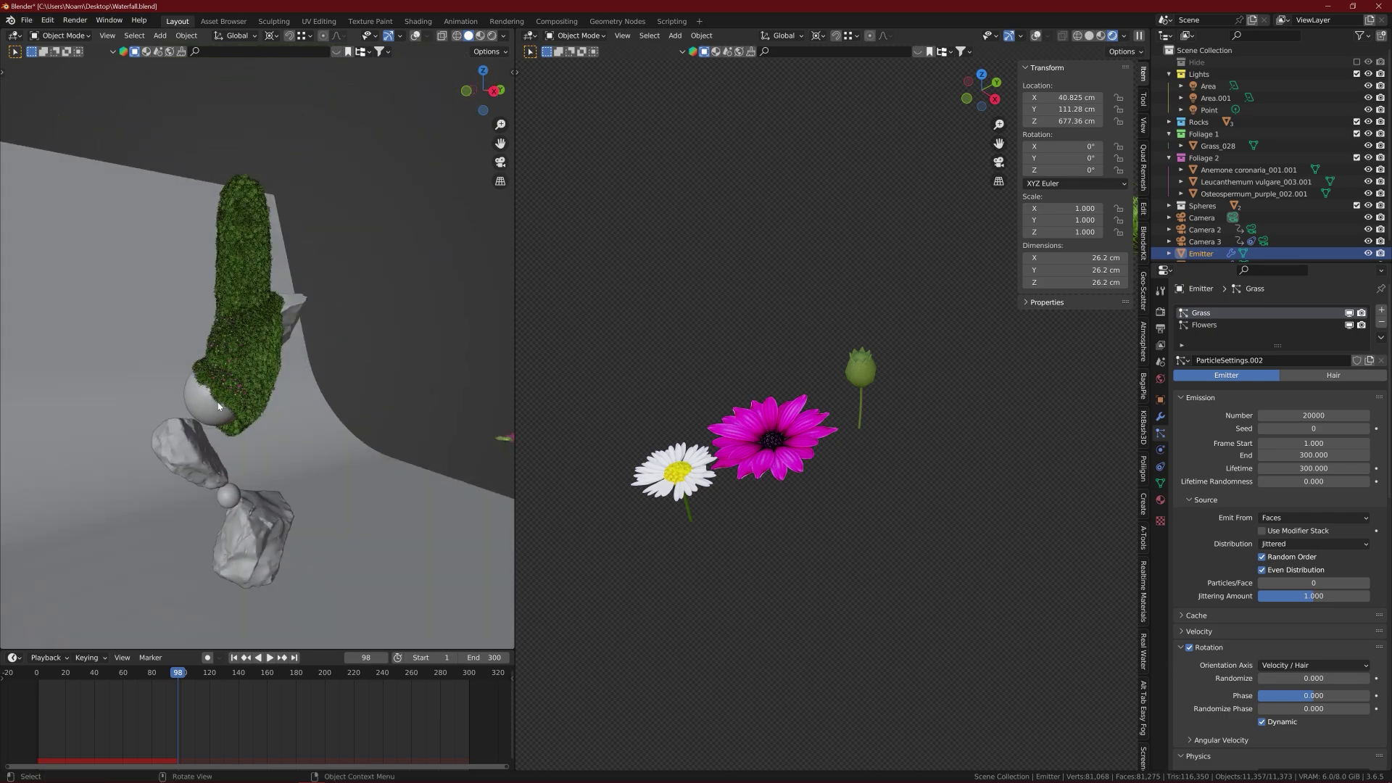
middle_click_drag(234, 375, 254, 396)
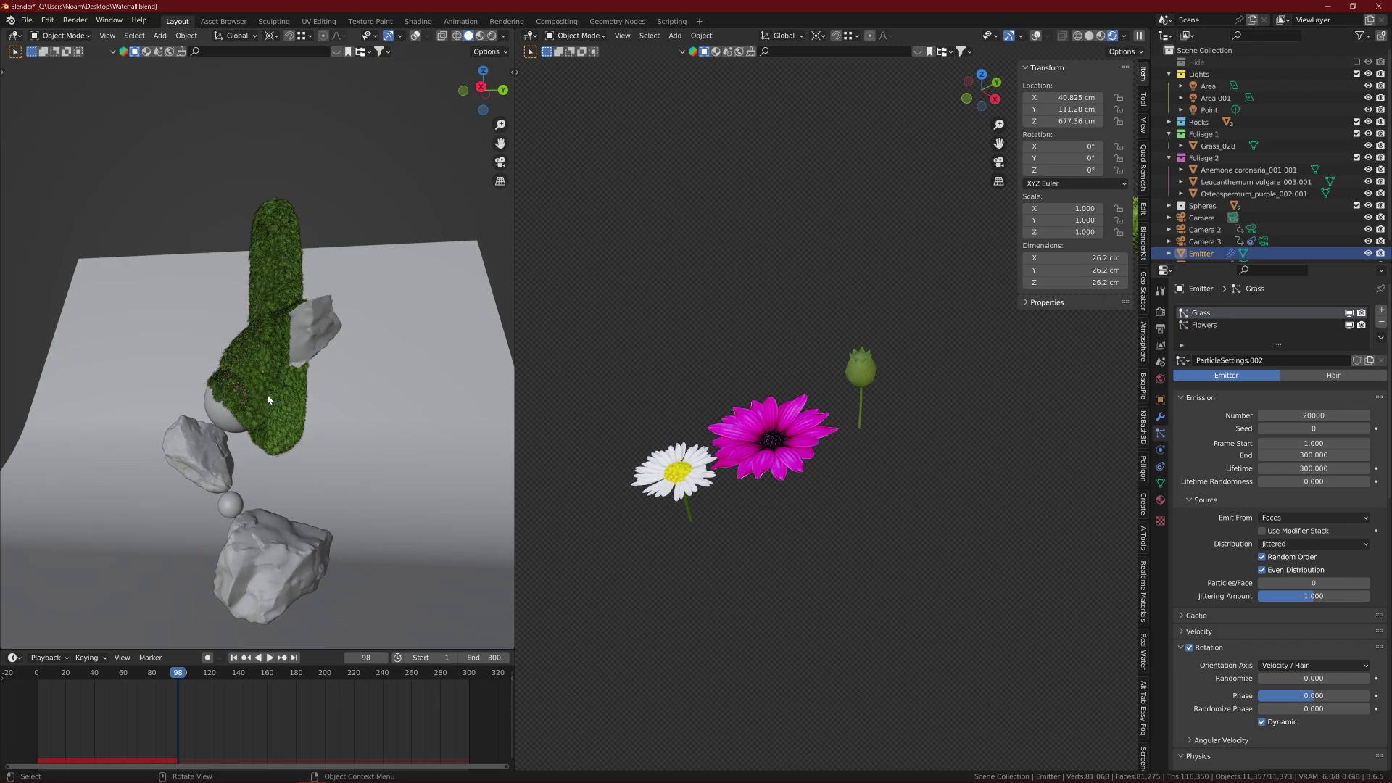
key("shift+Left")
scroll(722, 438, "down", 2)
key("z")
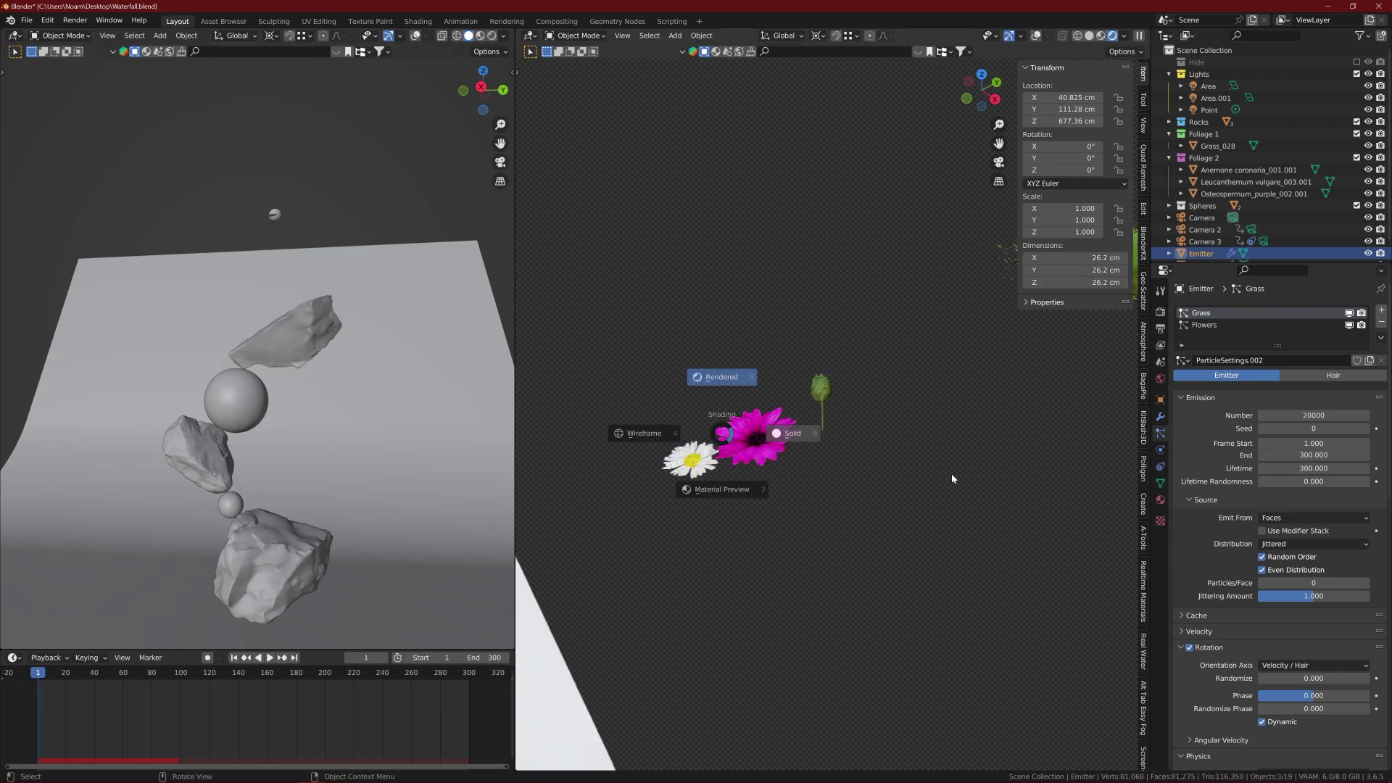
left_click(937, 472)
scroll(739, 451, "down", 5)
middle_click_drag(686, 472, 957, 379, "shift")
scroll(766, 451, "down", 5)
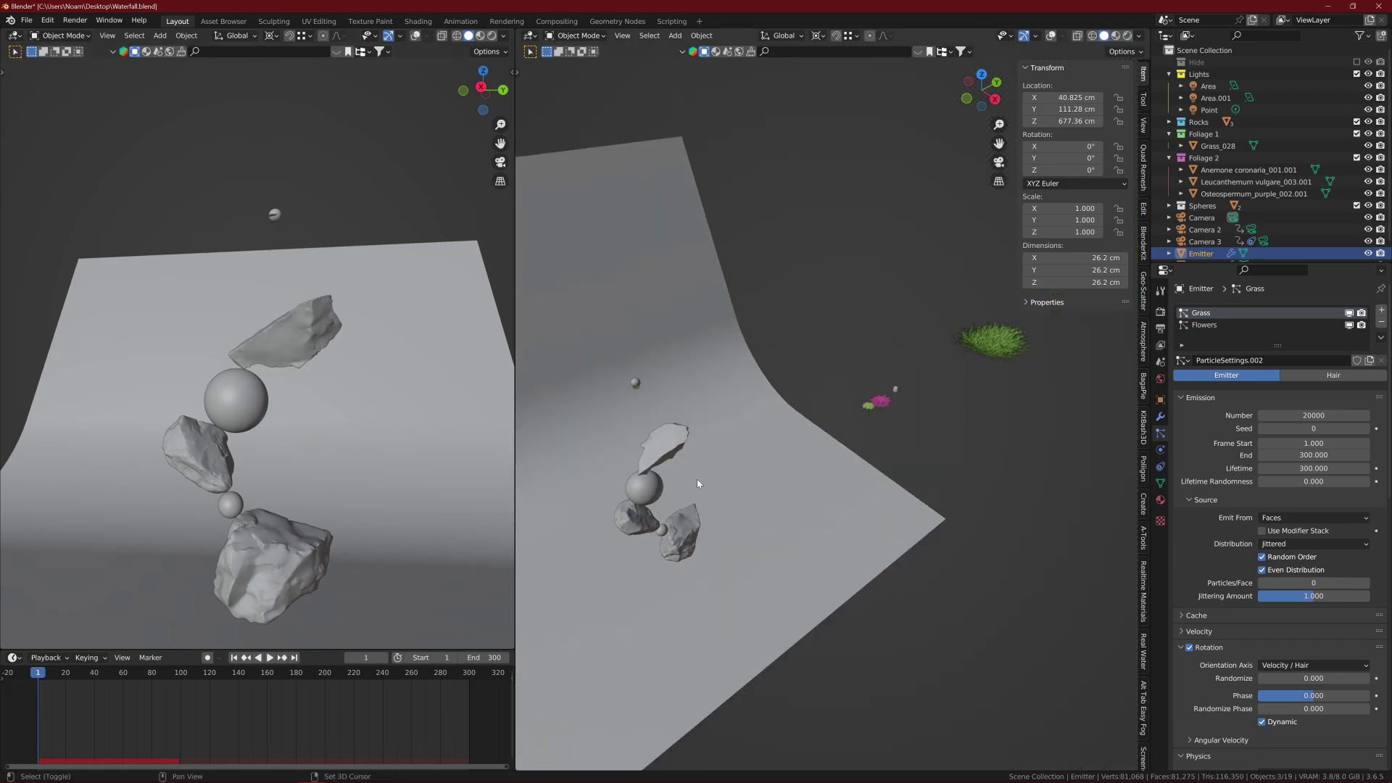
- Show the overlays in the larger viewport and look through the first camera, Camera
middle_click_drag(722, 472, 787, 455, "shift")
key("shift+alt+z")
middle_click_drag(749, 513, 741, 435)
scroll(750, 540, "up", 3)
left_click(786, 544)
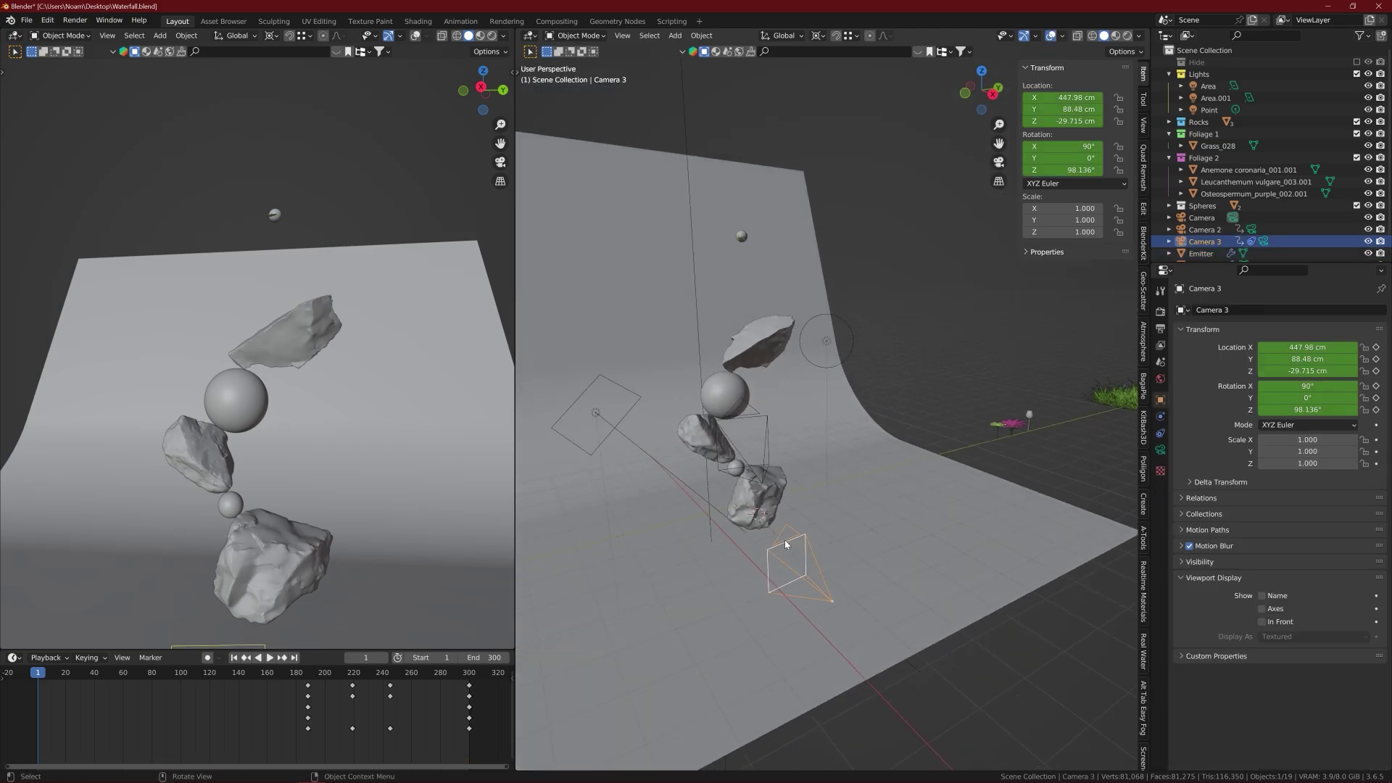
left_click(1232, 218)
key("KP_0")
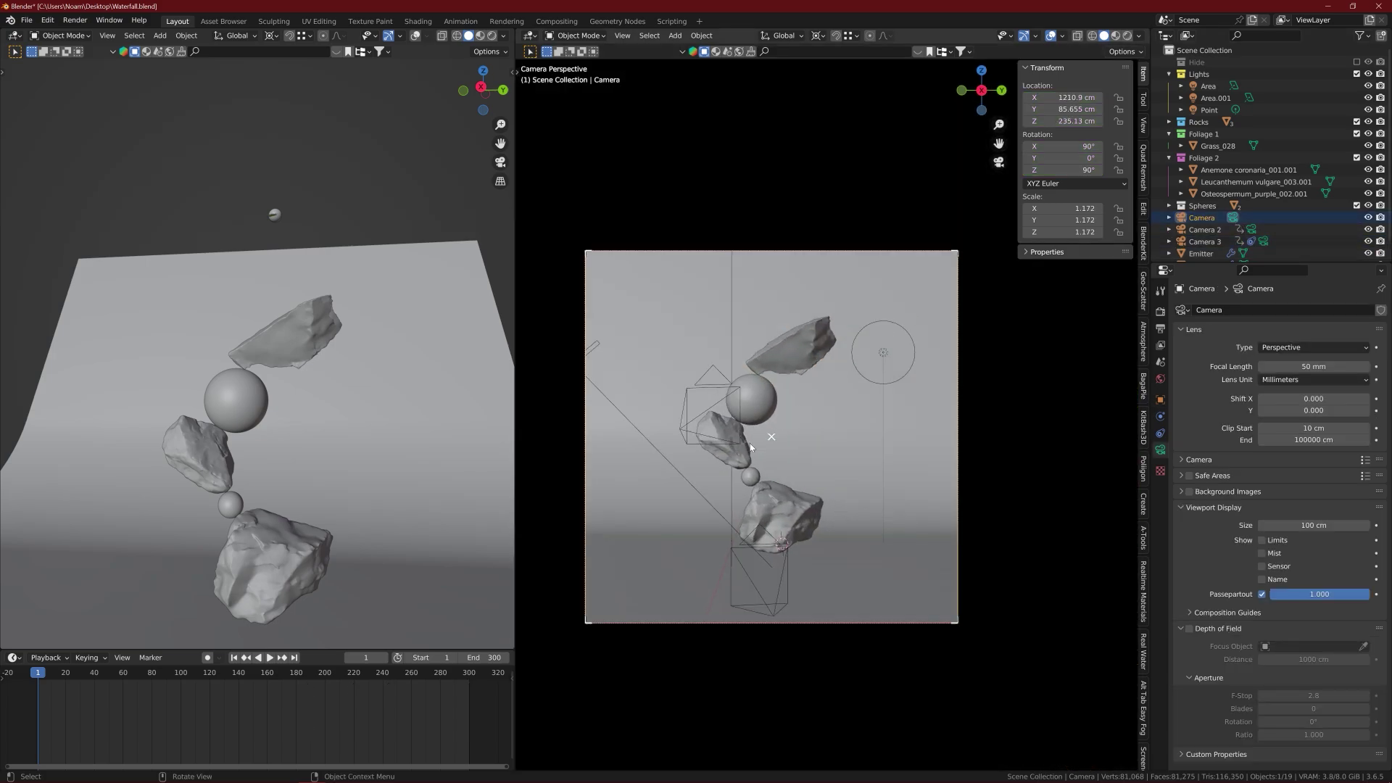
scroll(755, 454, "up", 3)
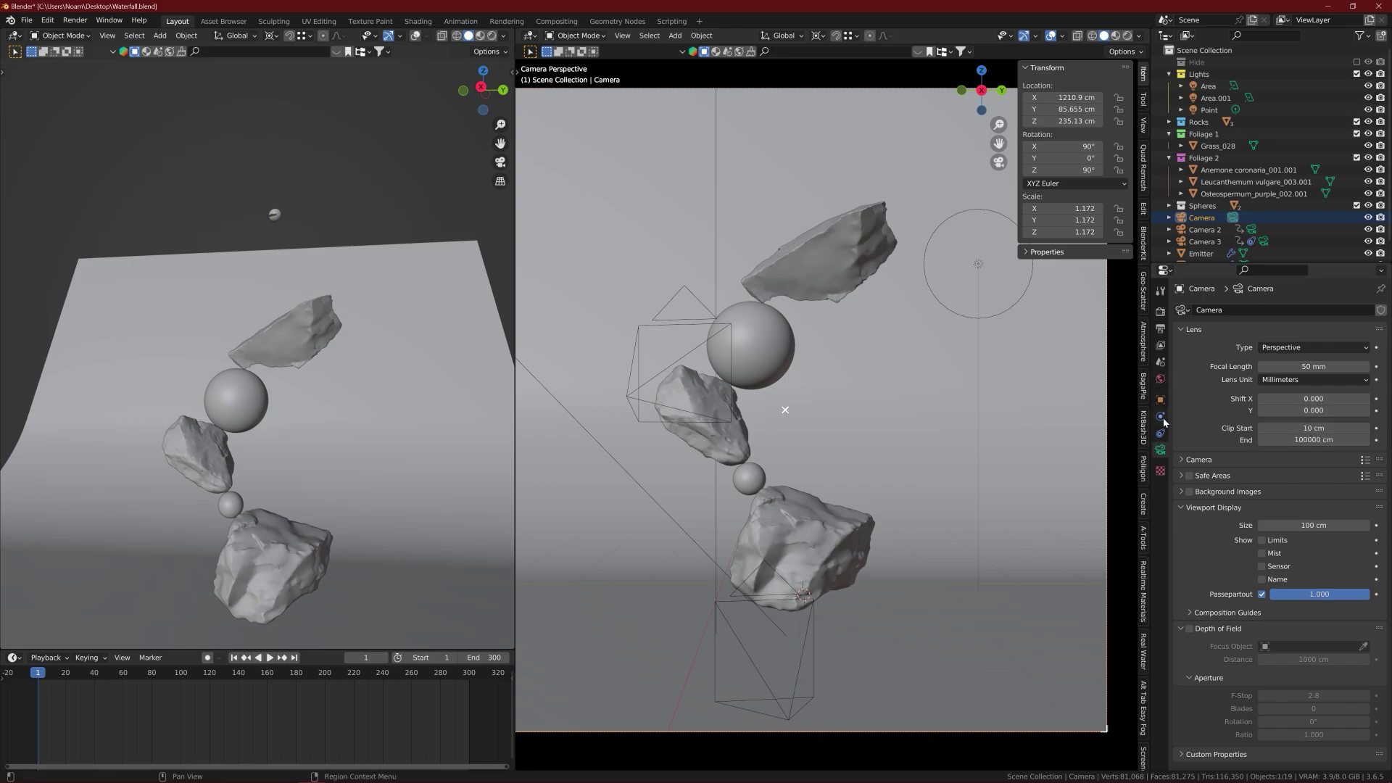
- Select the Emitter sphere and disable the viewport display of its Grass and Flowers particle systems
left_click(1016, 426)
left_click(1161, 433)
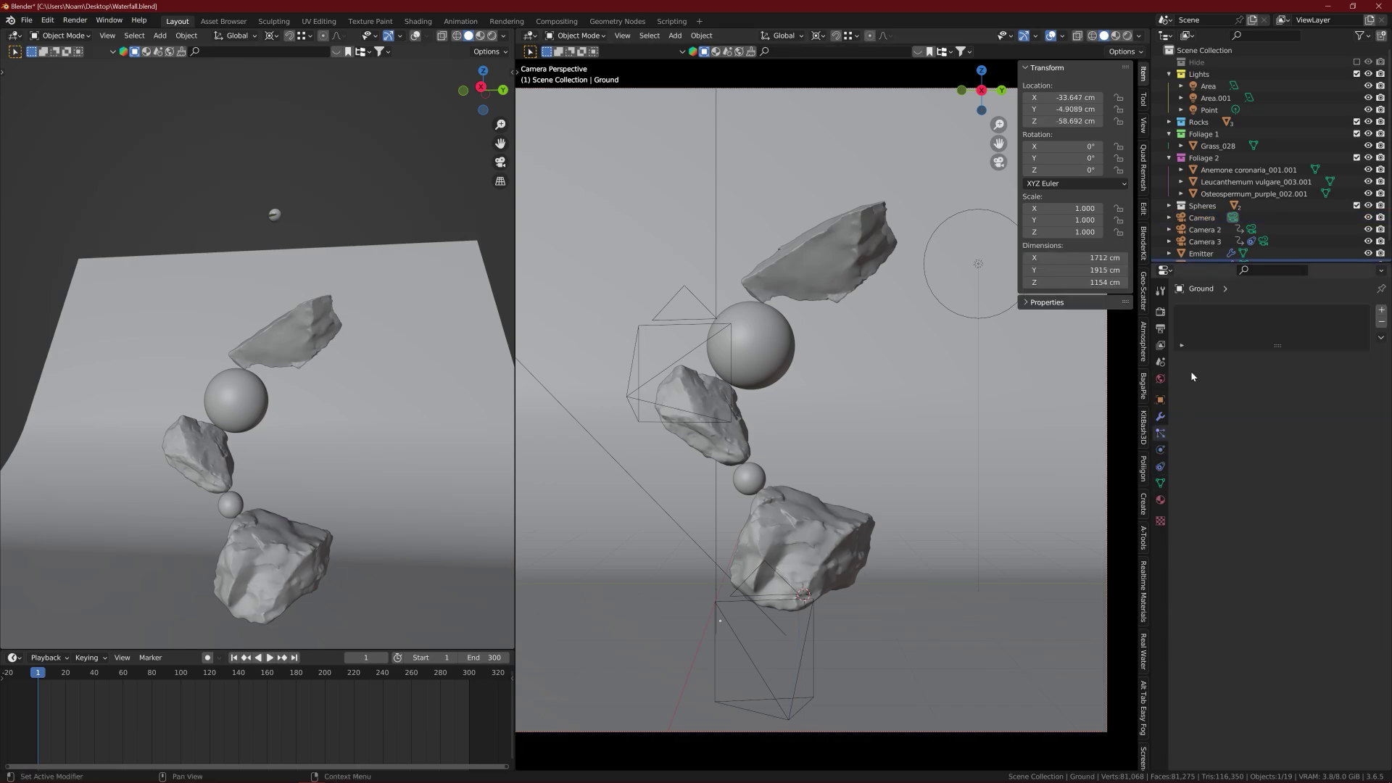
scroll(878, 257, "up", 4)
middle_click_drag(858, 250, 860, 522, "shift")
scroll(856, 461, "down", 3)
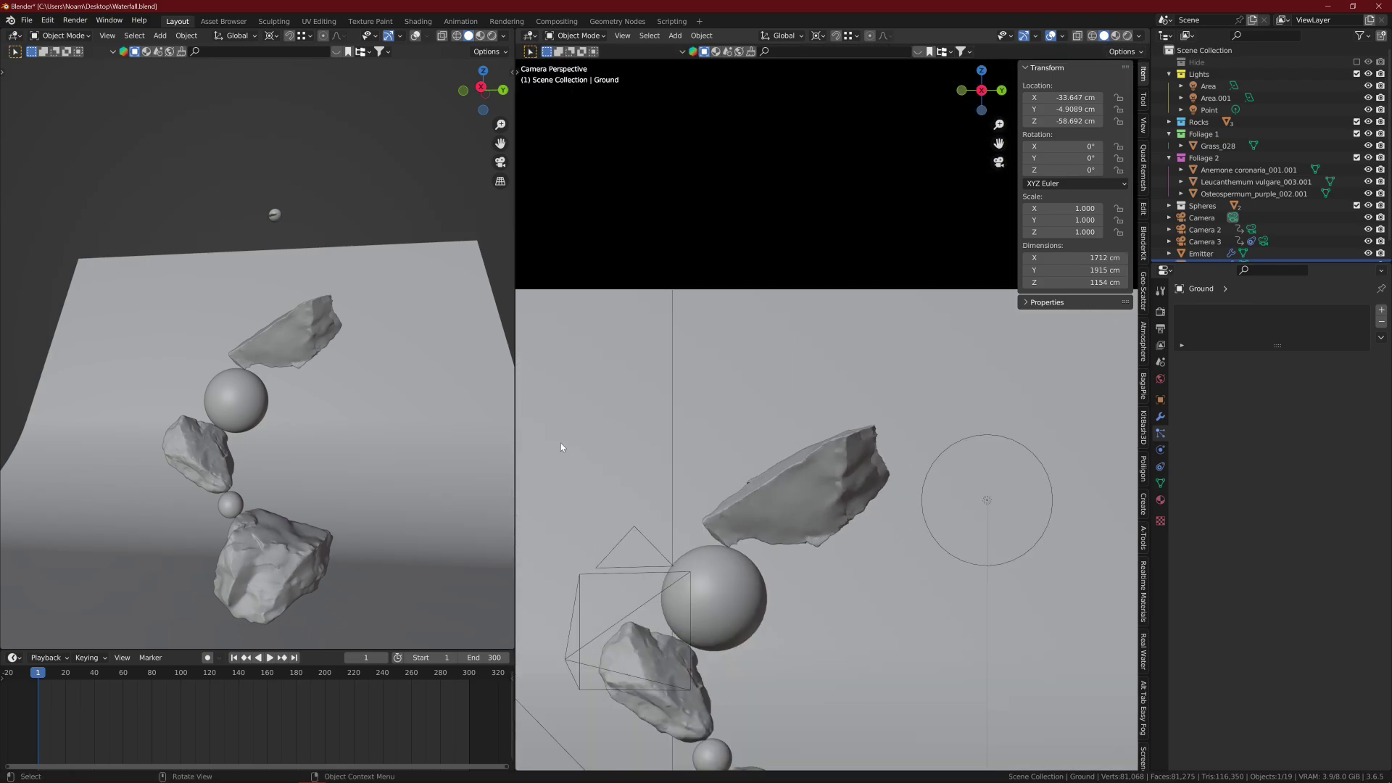
left_click(273, 215)
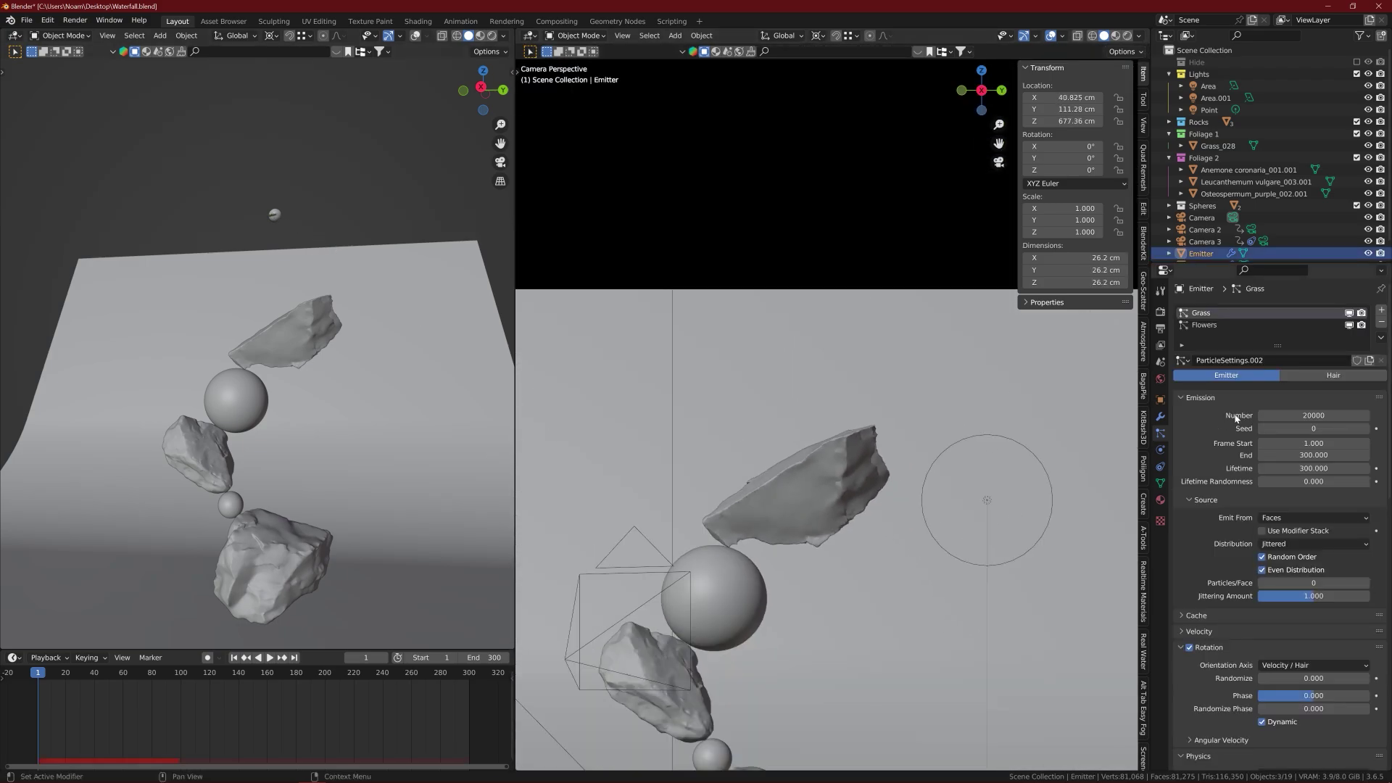
left_click(1349, 327)
- Center the camera view, hide the transform sidebar and save the file
scroll(734, 531, "down", 4)
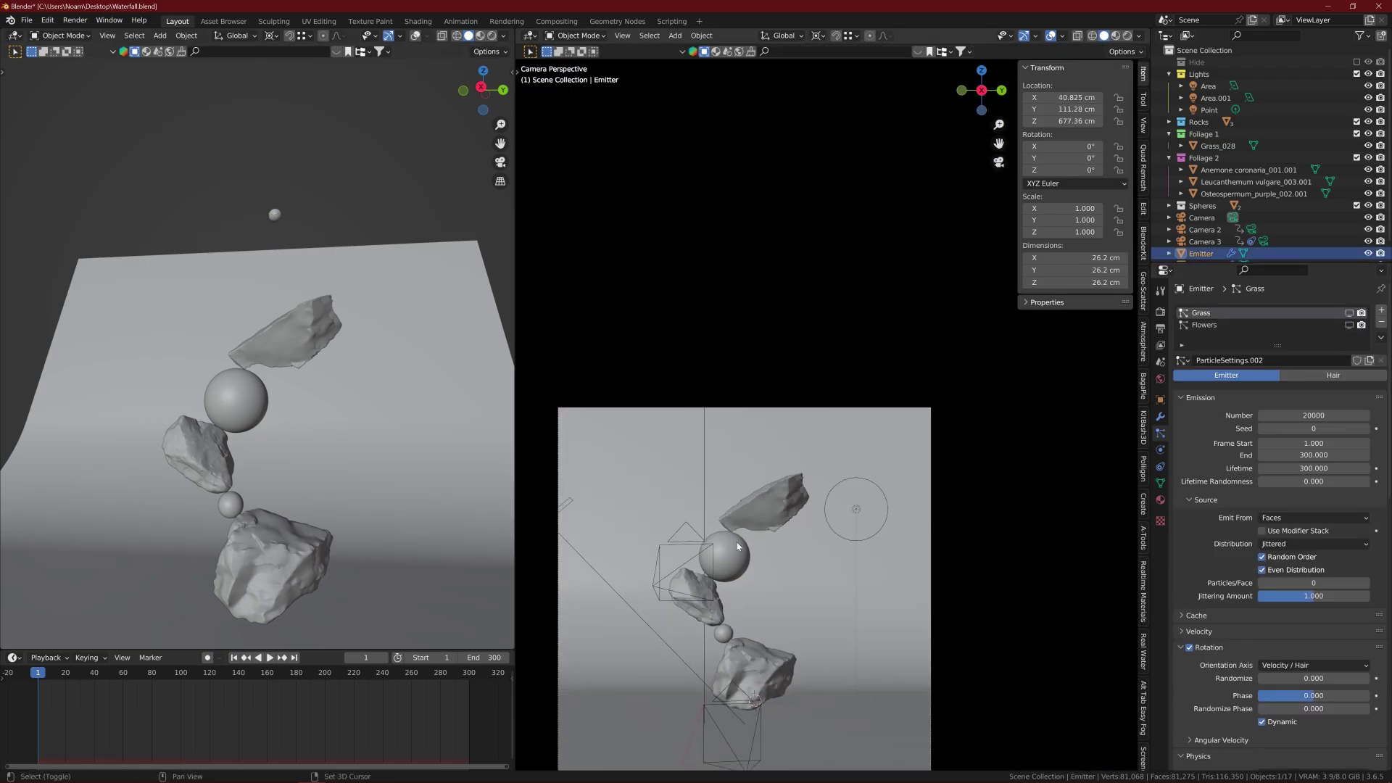
middle_click_drag(729, 539, 789, 386, "shift")
scroll(769, 389, "up", 2)
key("n")
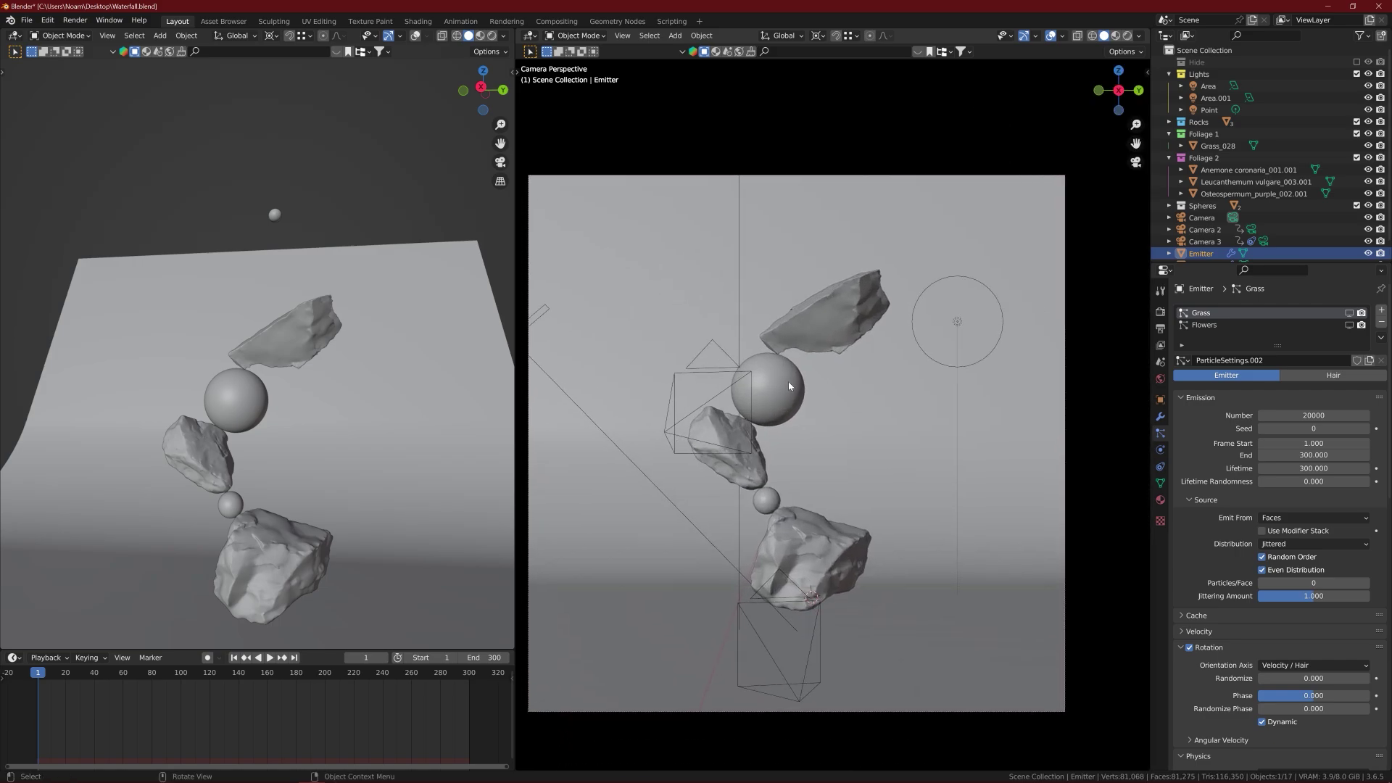
key("ctrl+s")
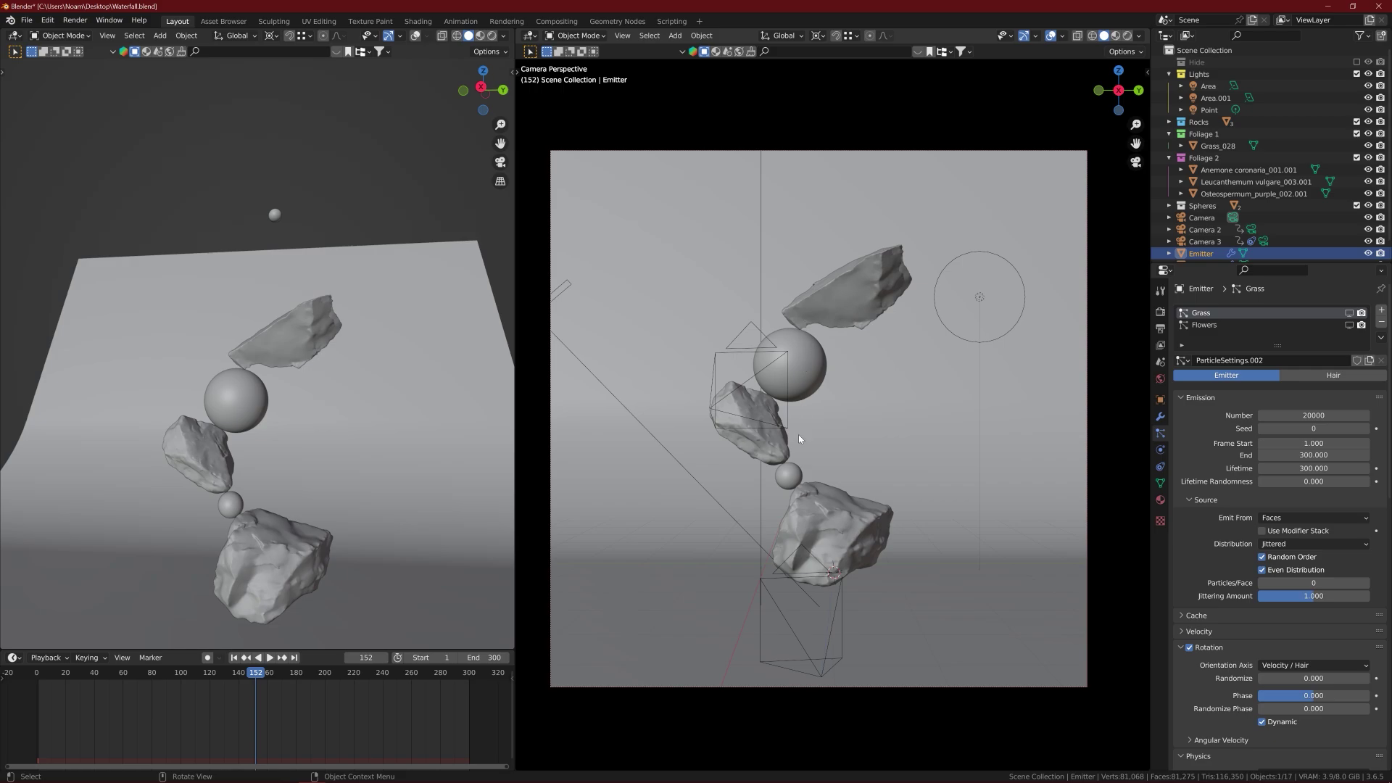
- Examine the stacked rocks and spheres without foliage from several angles
mouse_move(804, 409)
middle_mouse_down("ctrl")
mouse_move(805, 369)
mouse_move(774, 387)
mouse_move(774, 408)
mouse_move(796, 408)
middle_mouse_up("ctrl")
scroll(796, 408, "up", 5)
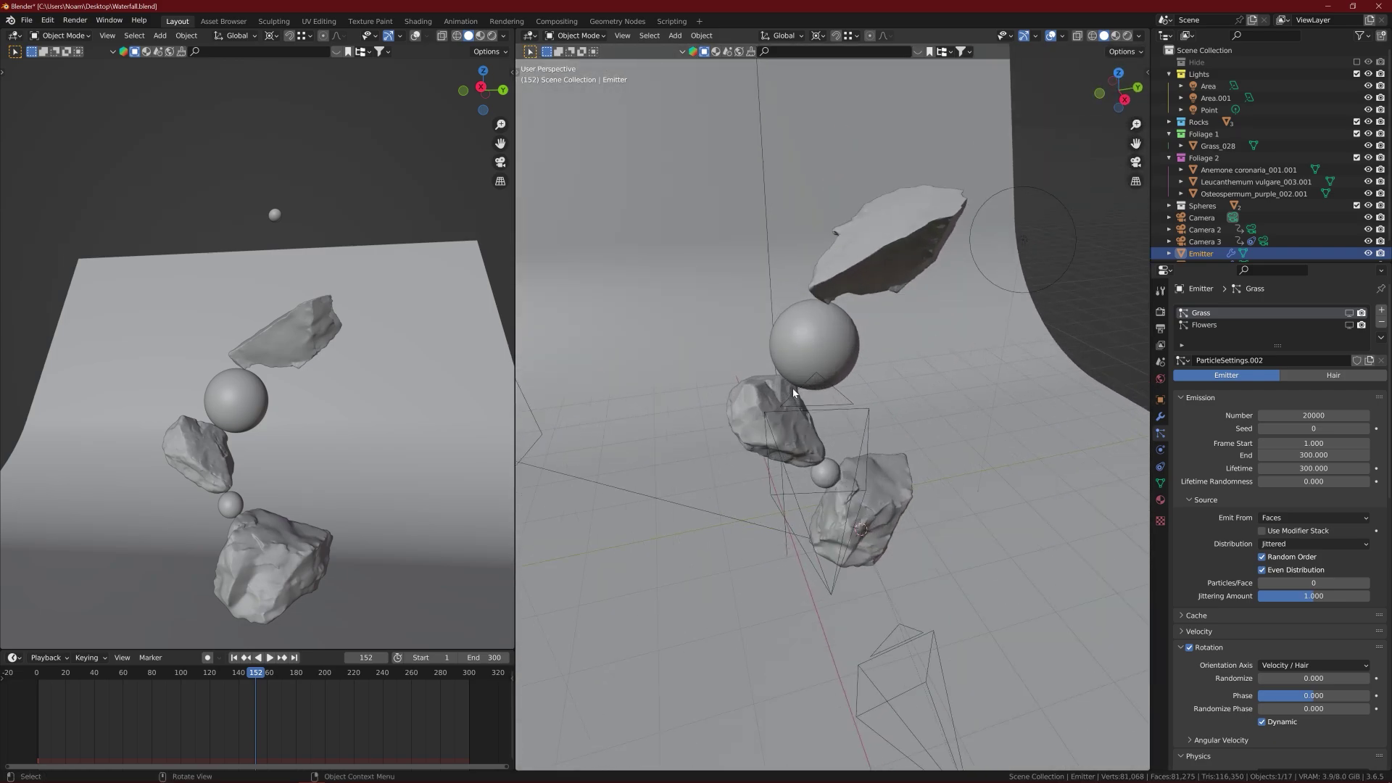
scroll(761, 419, "up", 4)
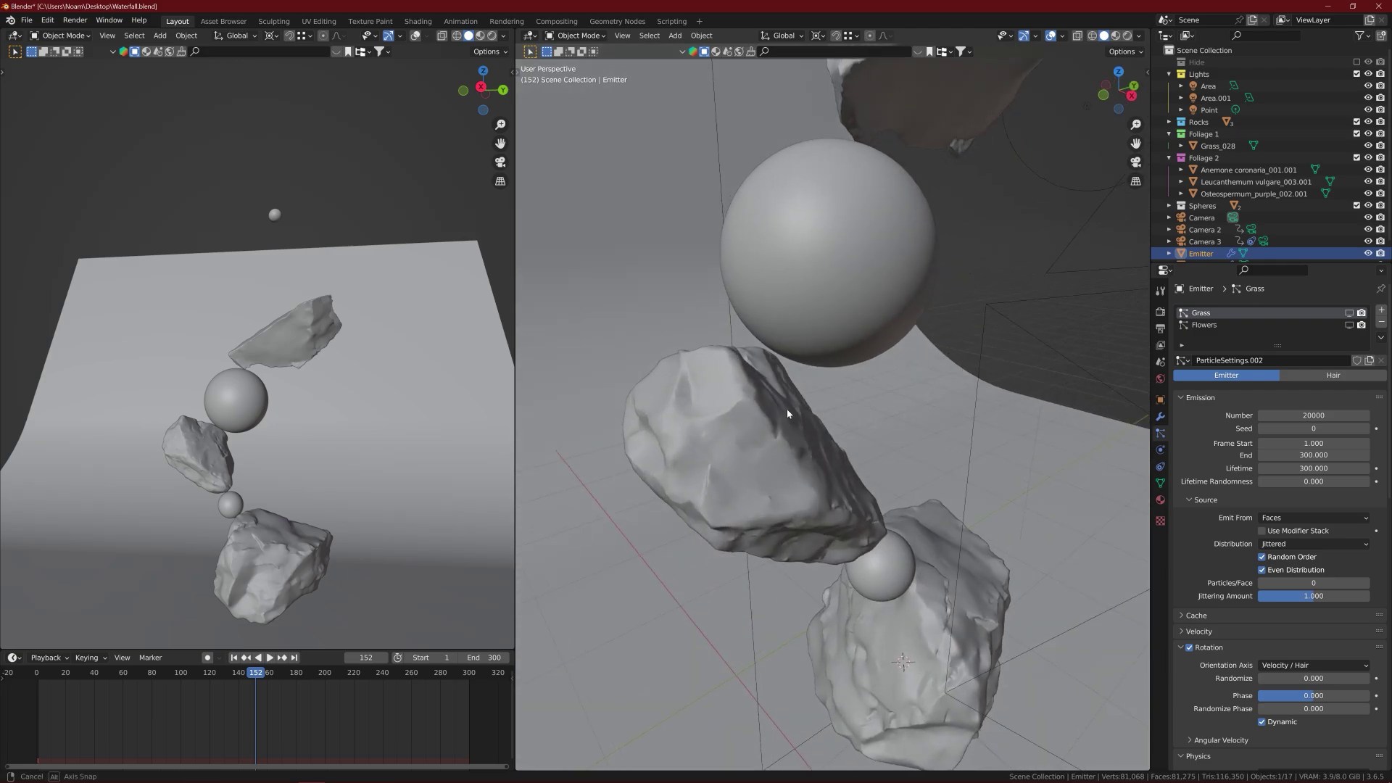
scroll(748, 438, "up", 2)
scroll(715, 455, "down", 5)
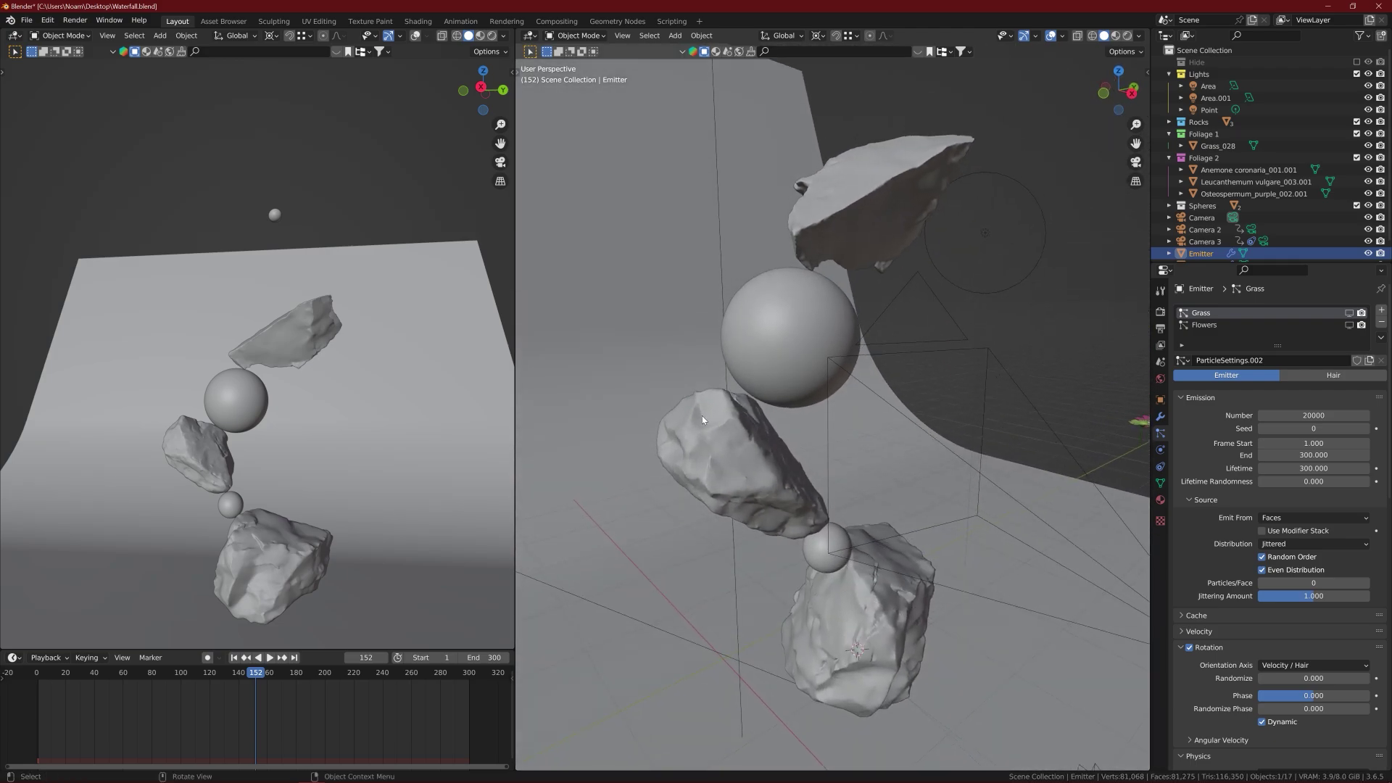
middle_click_drag(702, 416, 761, 443)
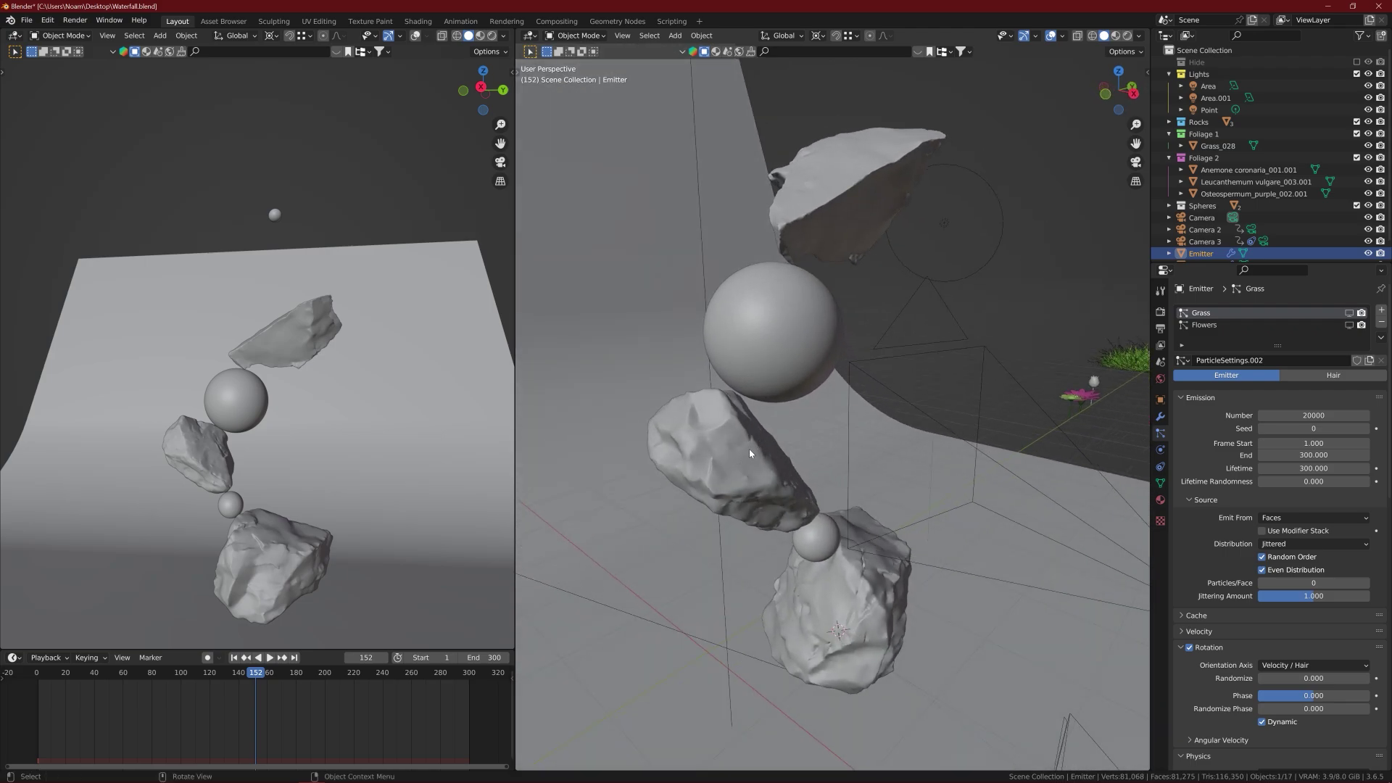
mouse_move(752, 452)
middle_mouse_down()
mouse_move(730, 458)
mouse_move(743, 464)
middle_mouse_up()
middle_click_drag(807, 416, 703, 453)
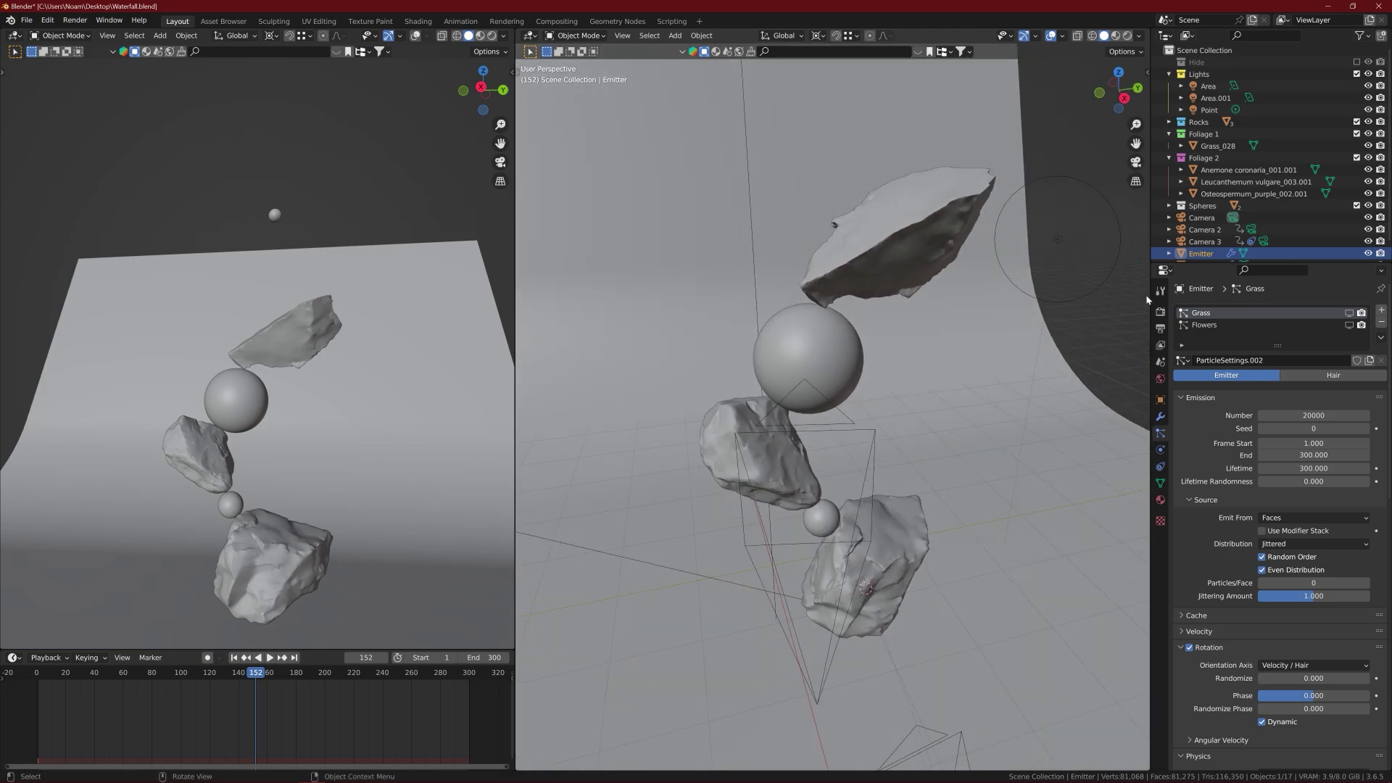
- Look through Camera 2 and play its animation from the first frame to frame 194
left_click(1203, 230)
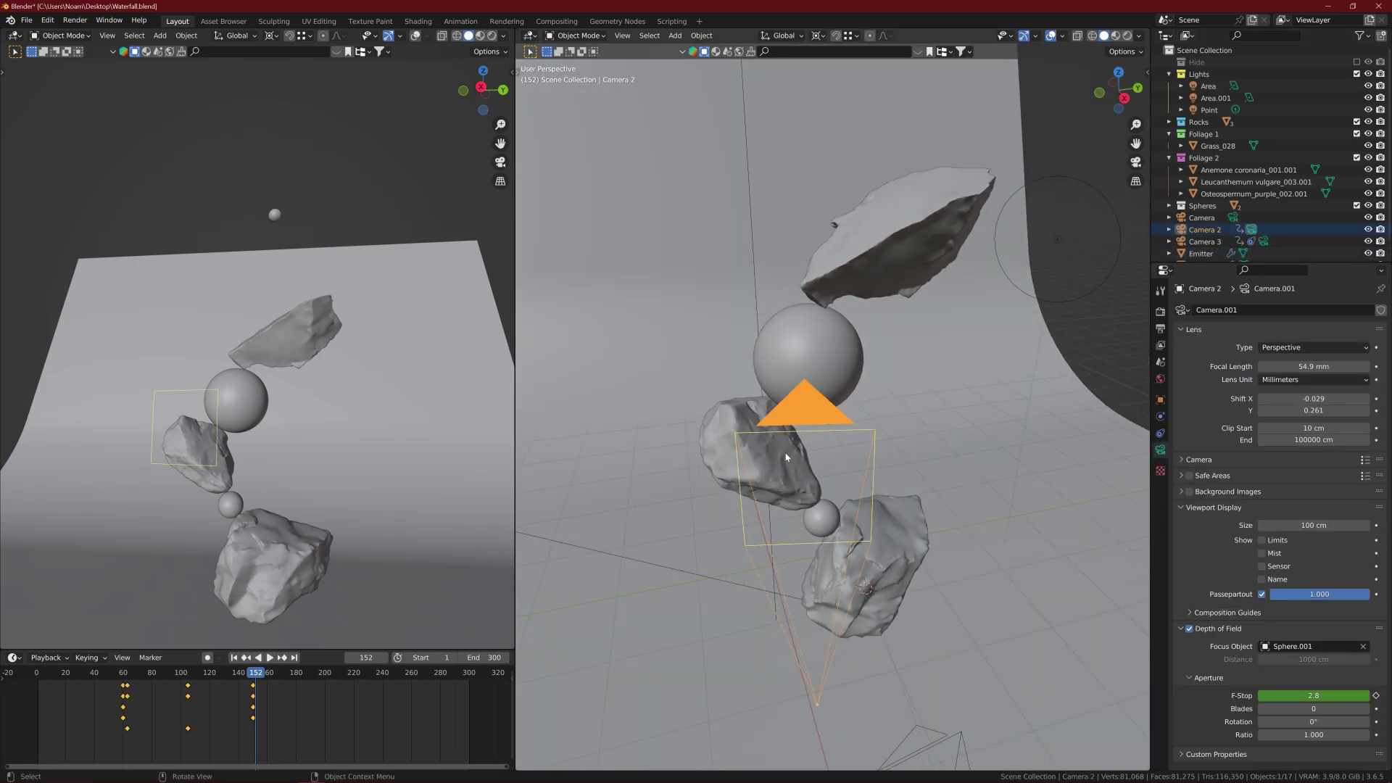
key("KP_0")
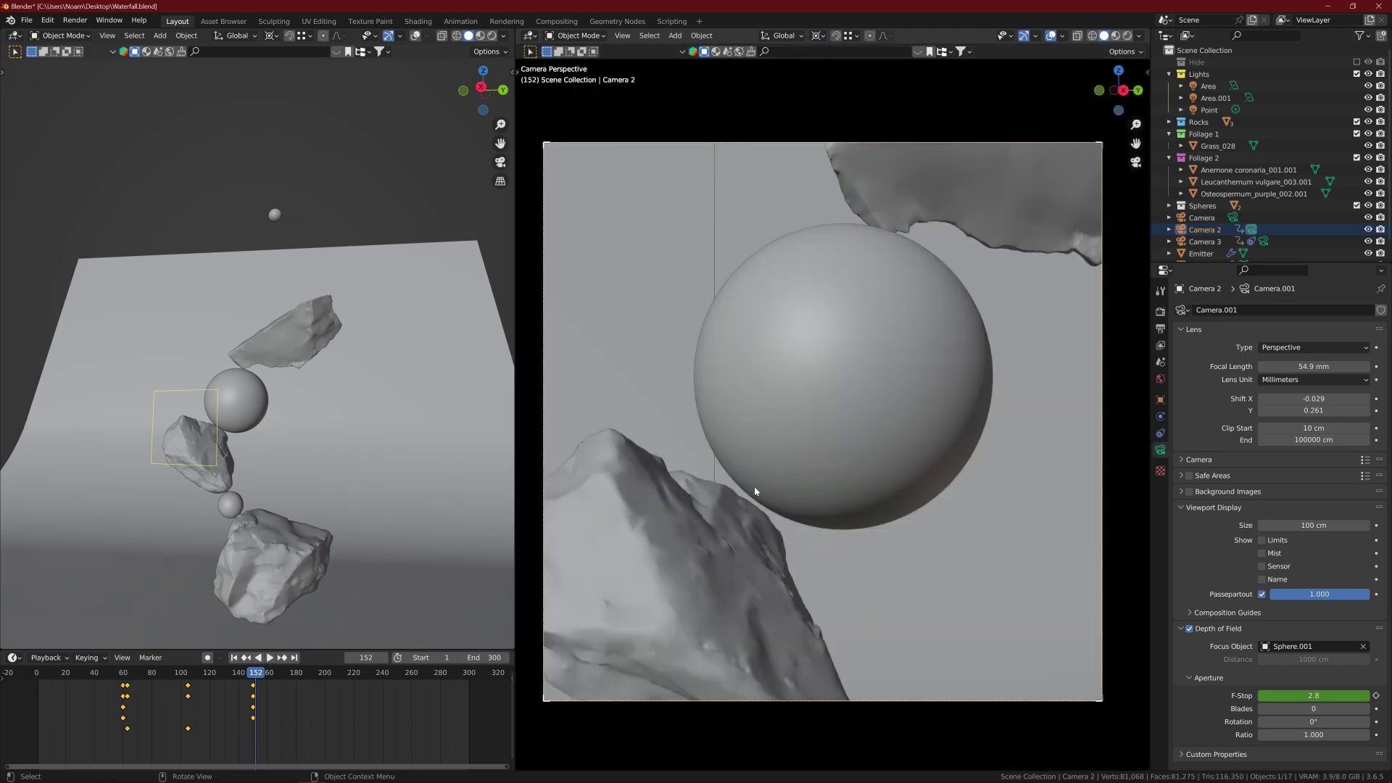
key("shift+Left")
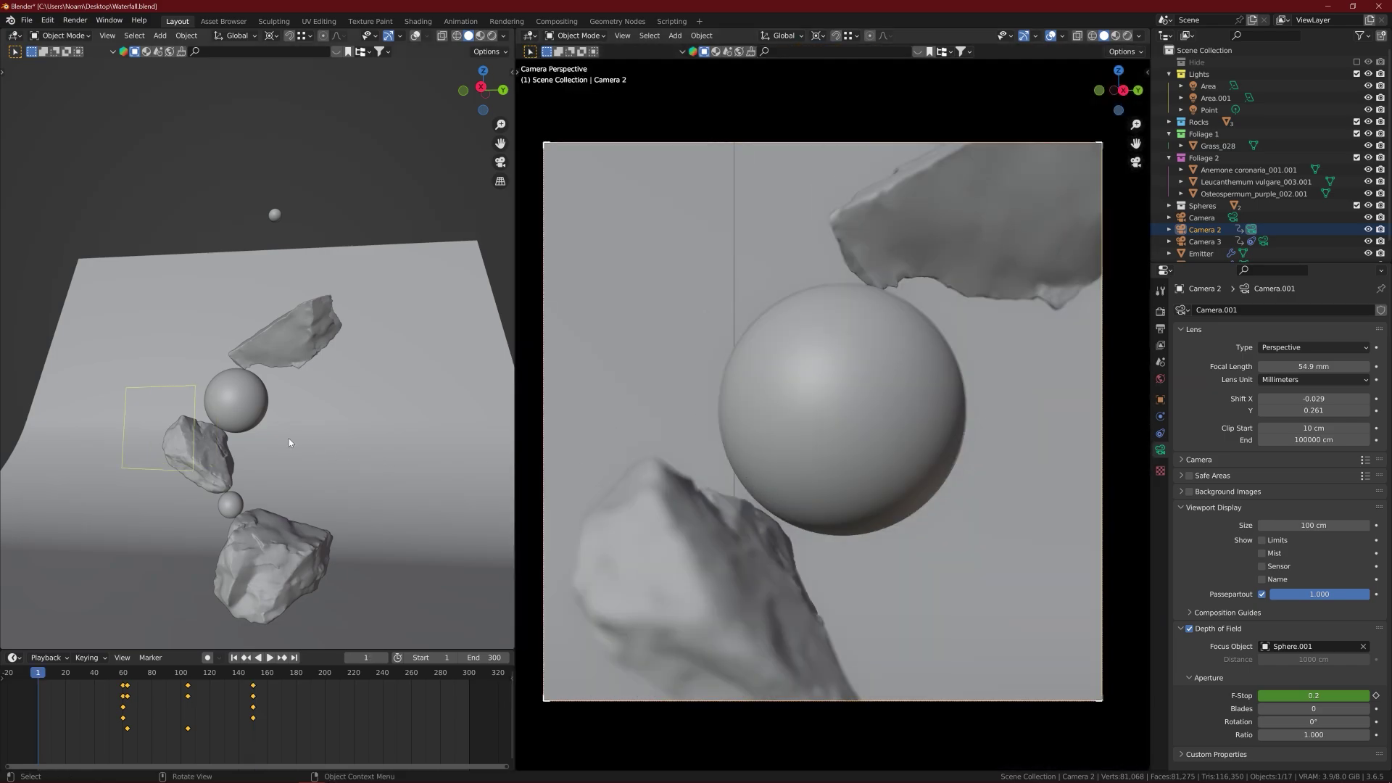
middle_click_drag(263, 457, 185, 434)
scroll(185, 438, "up", 3)
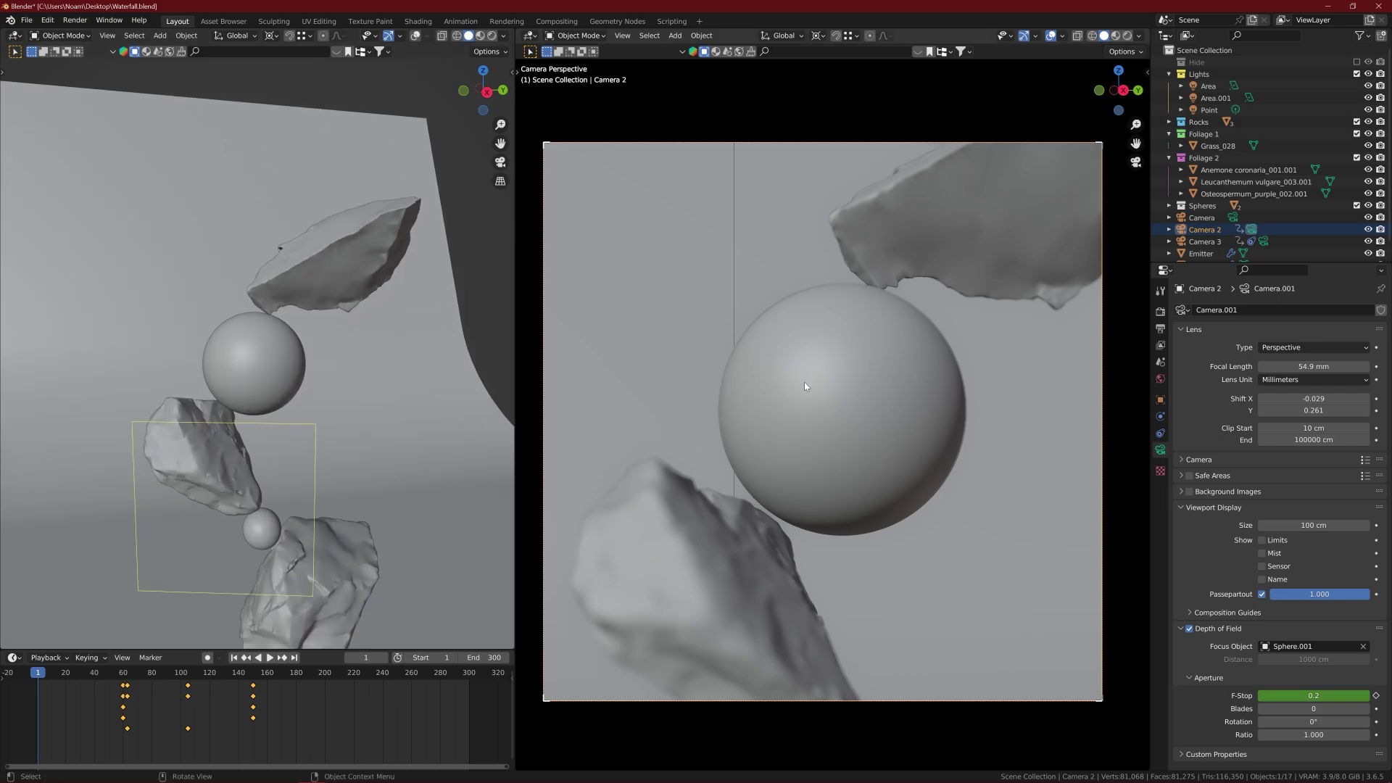
key("space")
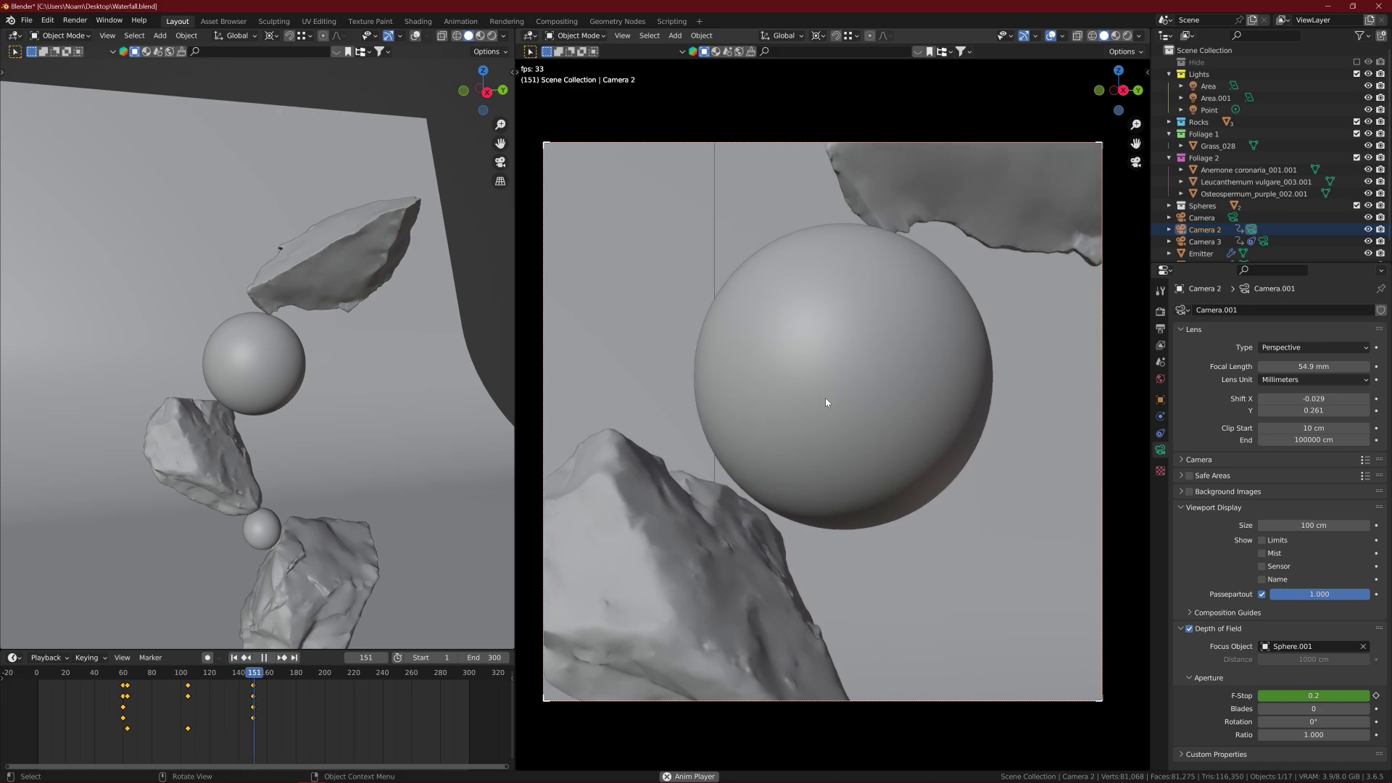
key("space")
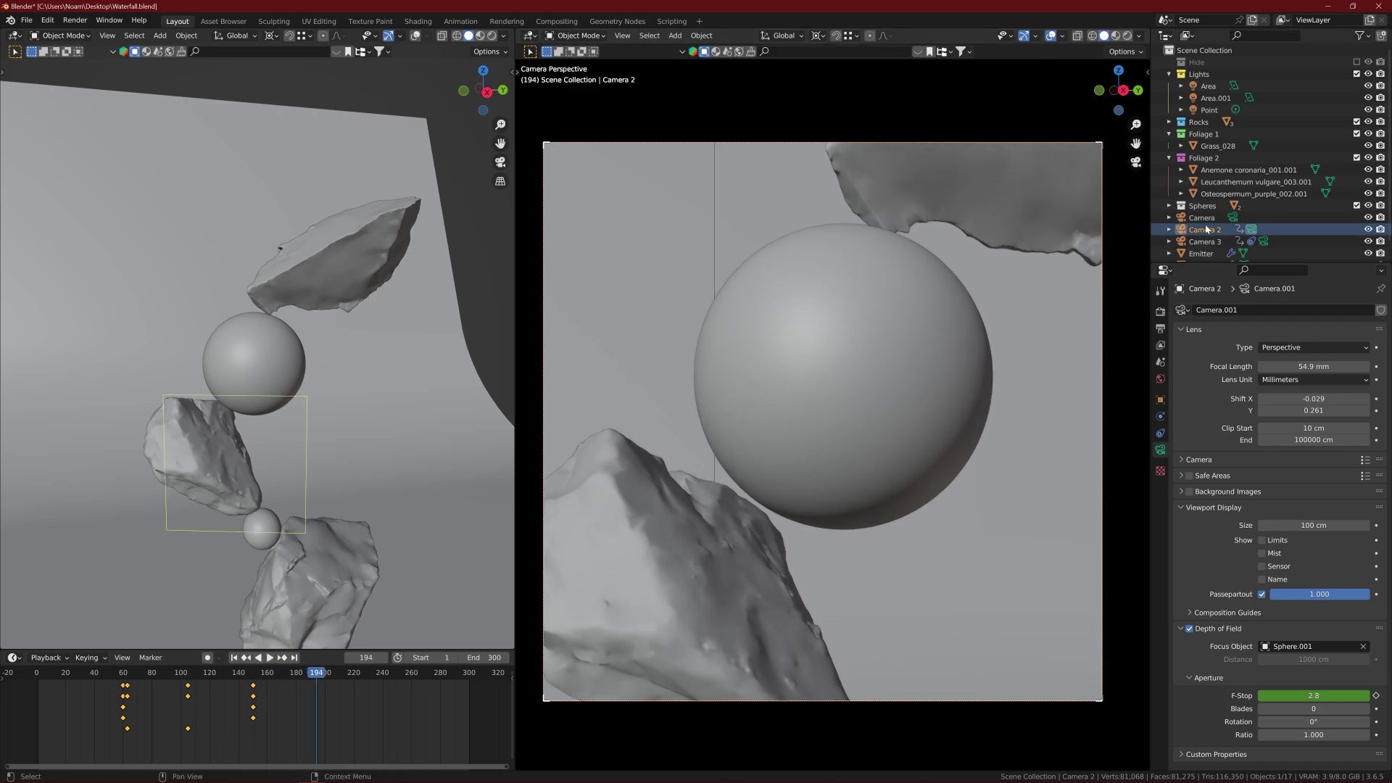
- Switch to Camera 3, play its animation from the start and return to frame 1
left_click(1265, 241)
key("shift+Left")
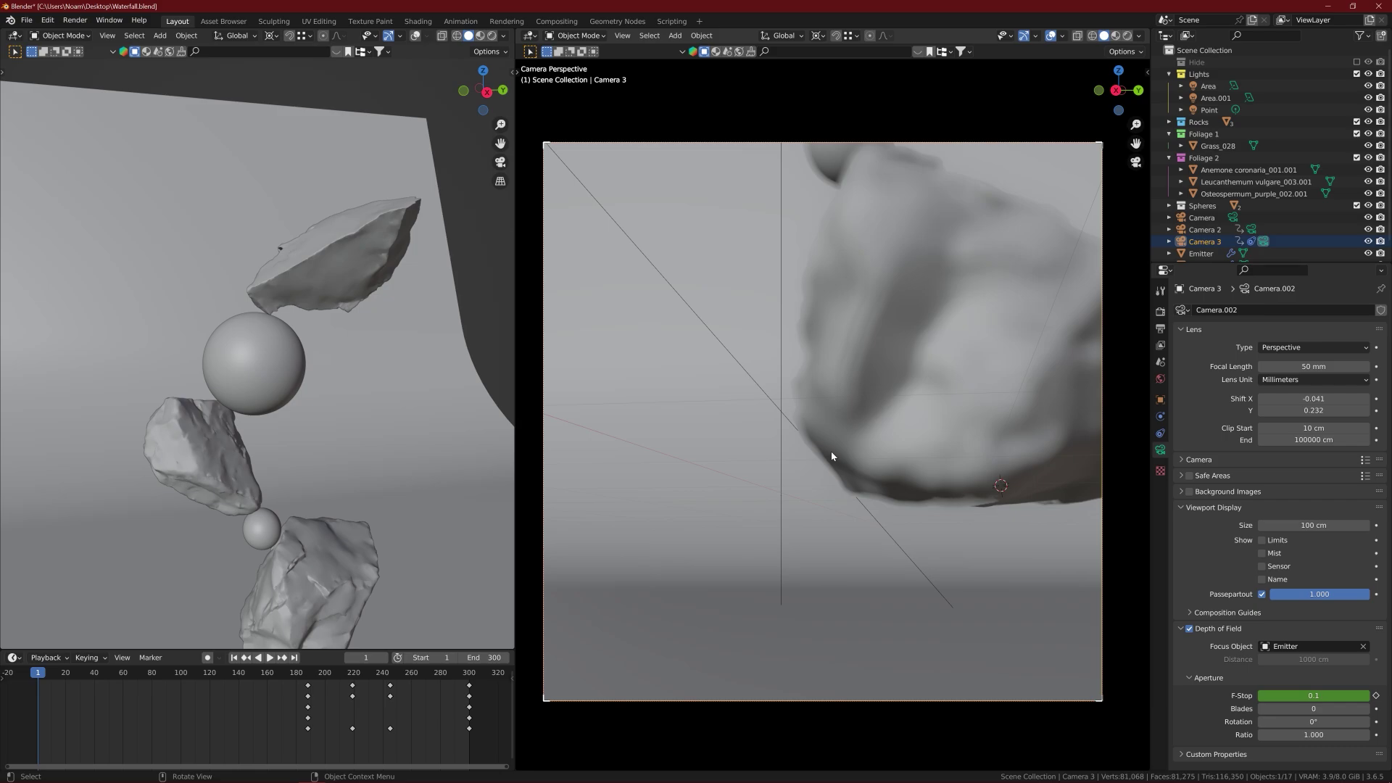
key("space")
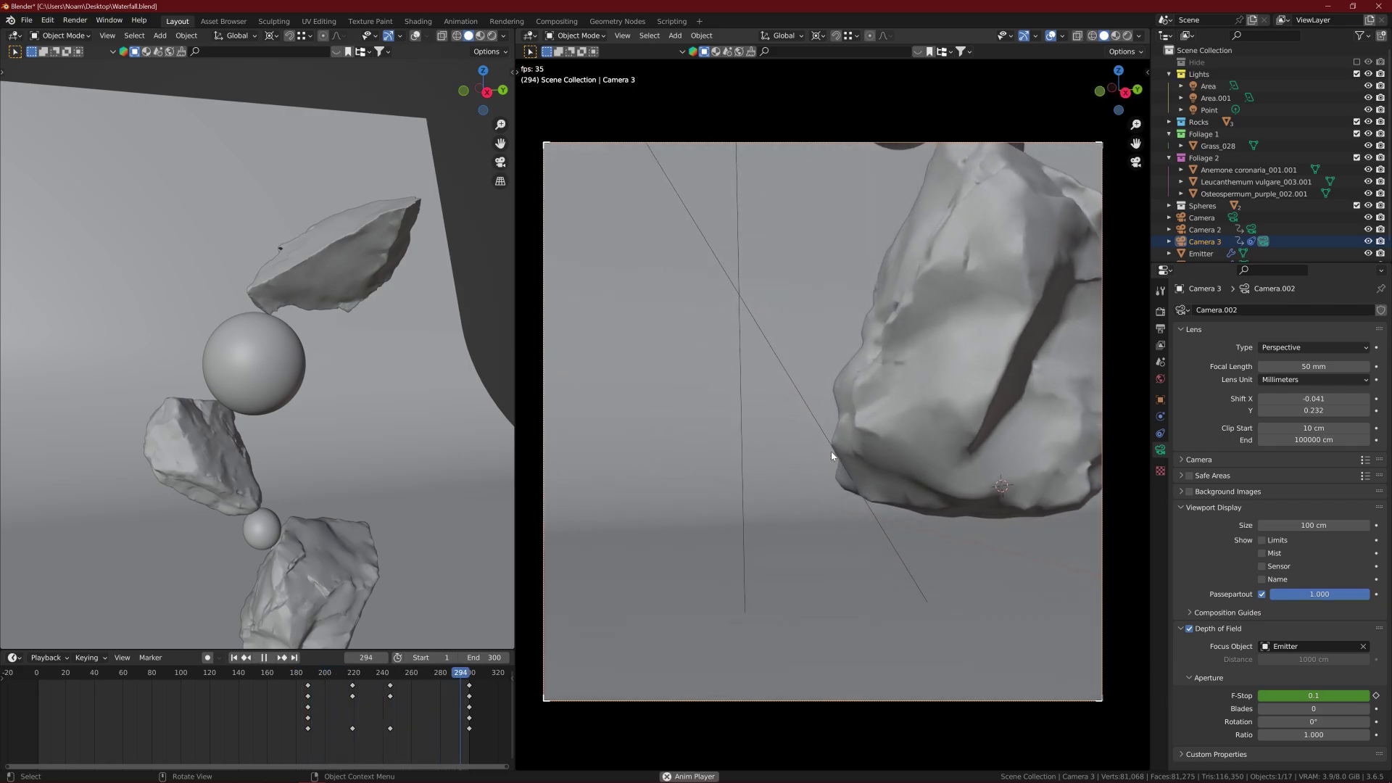
key("space")
key("shift+Left")
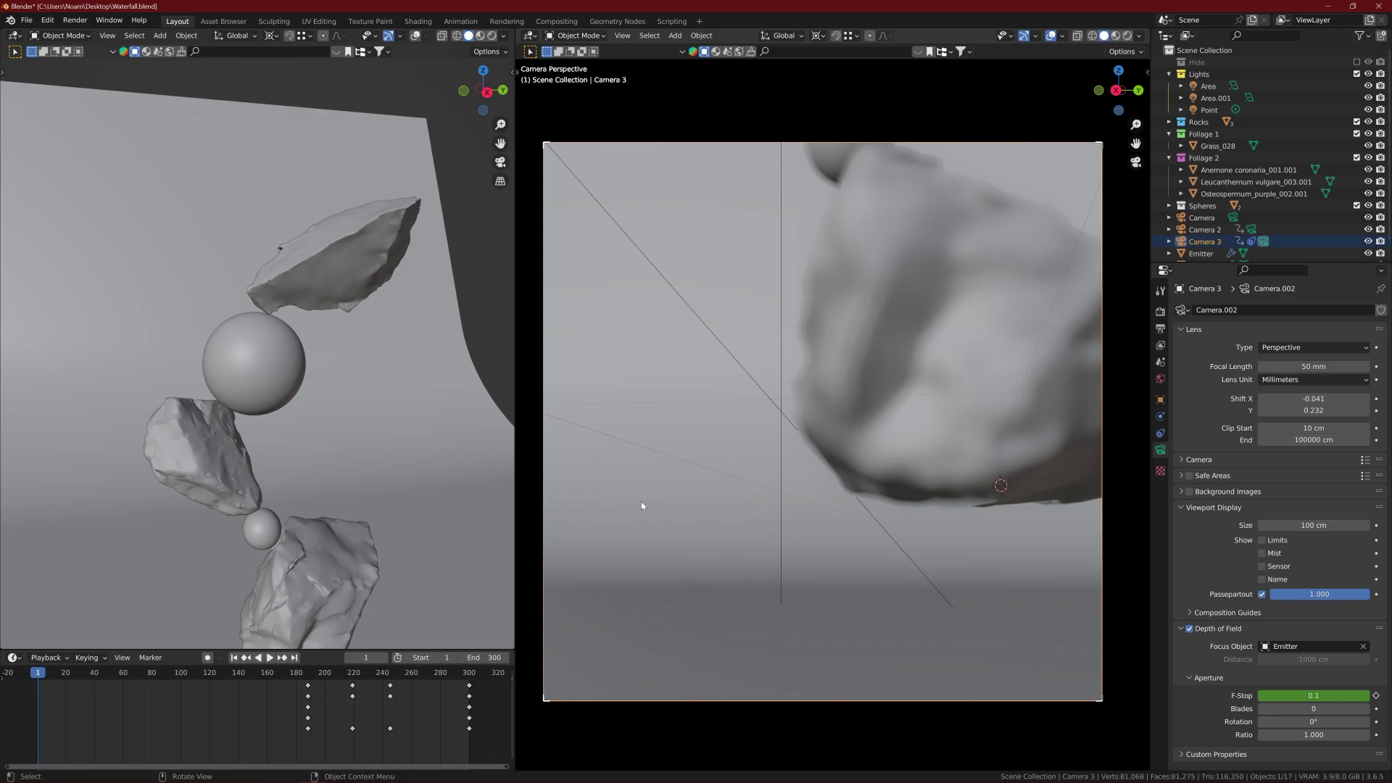
- Show the overlays in the smaller viewport, select the uppermost rock and frame it in the view
scroll(253, 400, "down", 1)
mouse_move(245, 386)
middle_mouse_down()
mouse_move(286, 415)
mouse_move(267, 373)
mouse_move(267, 416)
mouse_move(211, 403)
mouse_move(243, 394)
mouse_move(227, 379)
middle_mouse_up()
scroll(256, 395, "down", 1)
scroll(256, 384, "down", 2)
scroll(280, 411, "down", 2)
left_click(275, 392)
key("shift+alt+z")
scroll(353, 391, "up", 2)
left_click(377, 343)
key("KP_Decimal")
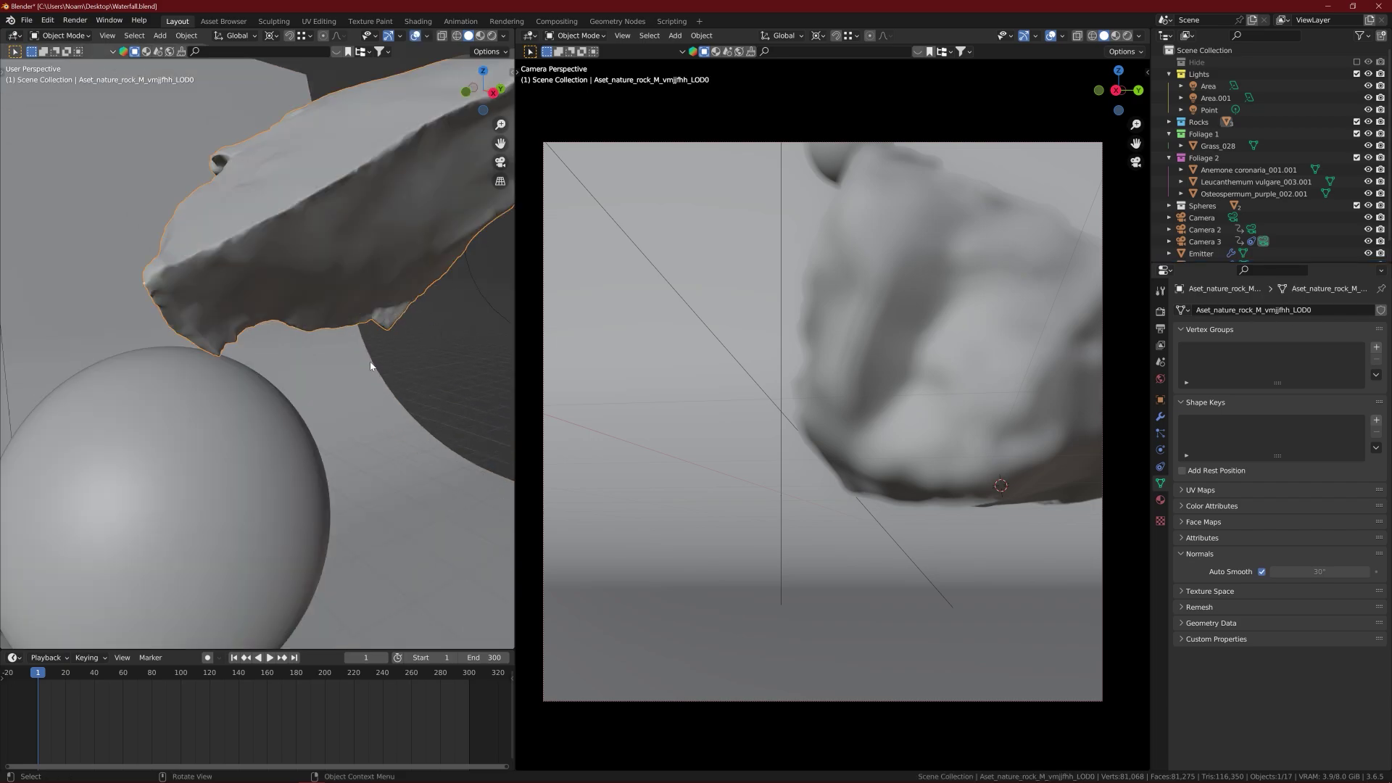
- Change the camera viewport to the Shader Editor and show the Base Color texture node of the Rock 3 material
scroll(339, 289, "down", 4)
mouse_move(311, 343)
middle_mouse_down()
mouse_move(432, 285)
mouse_move(333, 328)
mouse_move(368, 283)
mouse_move(315, 331)
middle_mouse_up()
left_click(530, 35)
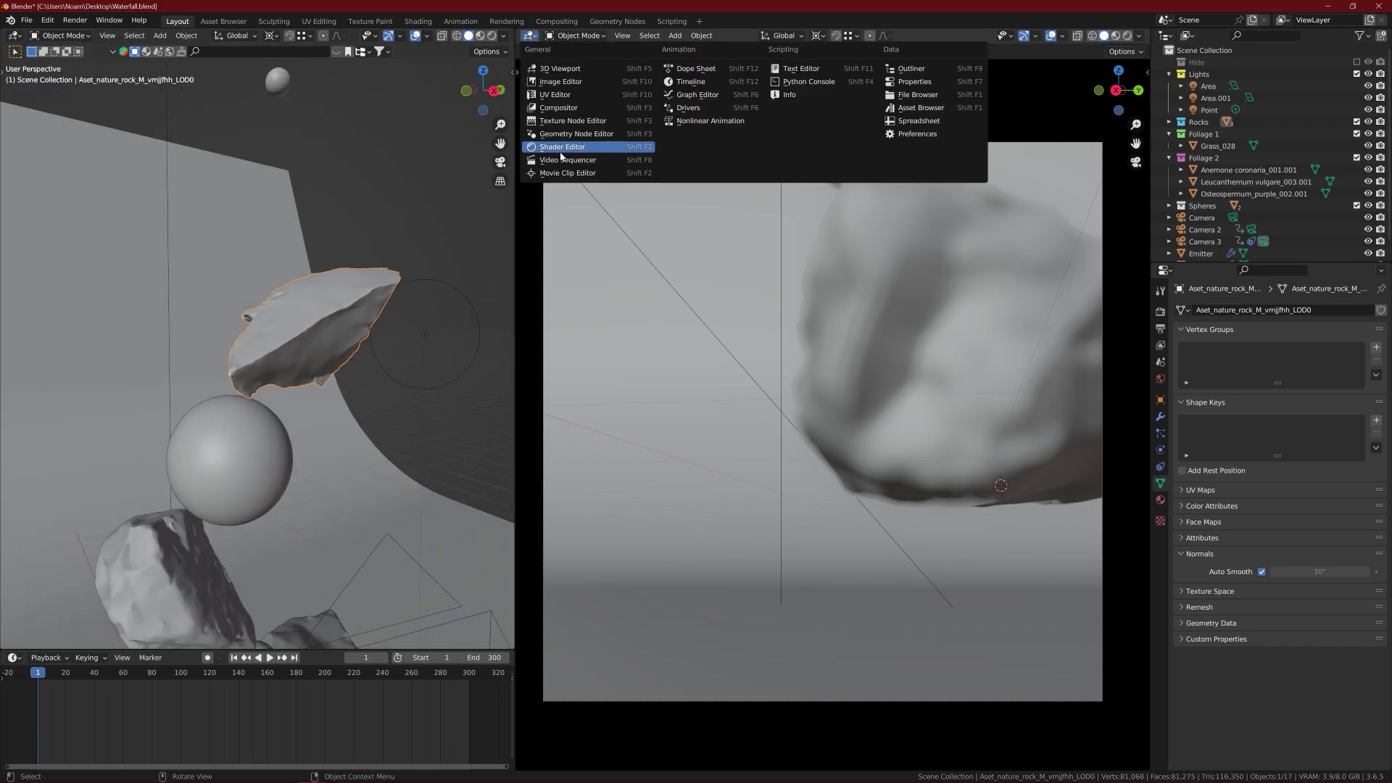
left_click(589, 151)
scroll(664, 422, "down", 5)
middle_click_drag(573, 413, 814, 403)
scroll(663, 311, "up", 9)
scroll(663, 317, "up", 2)
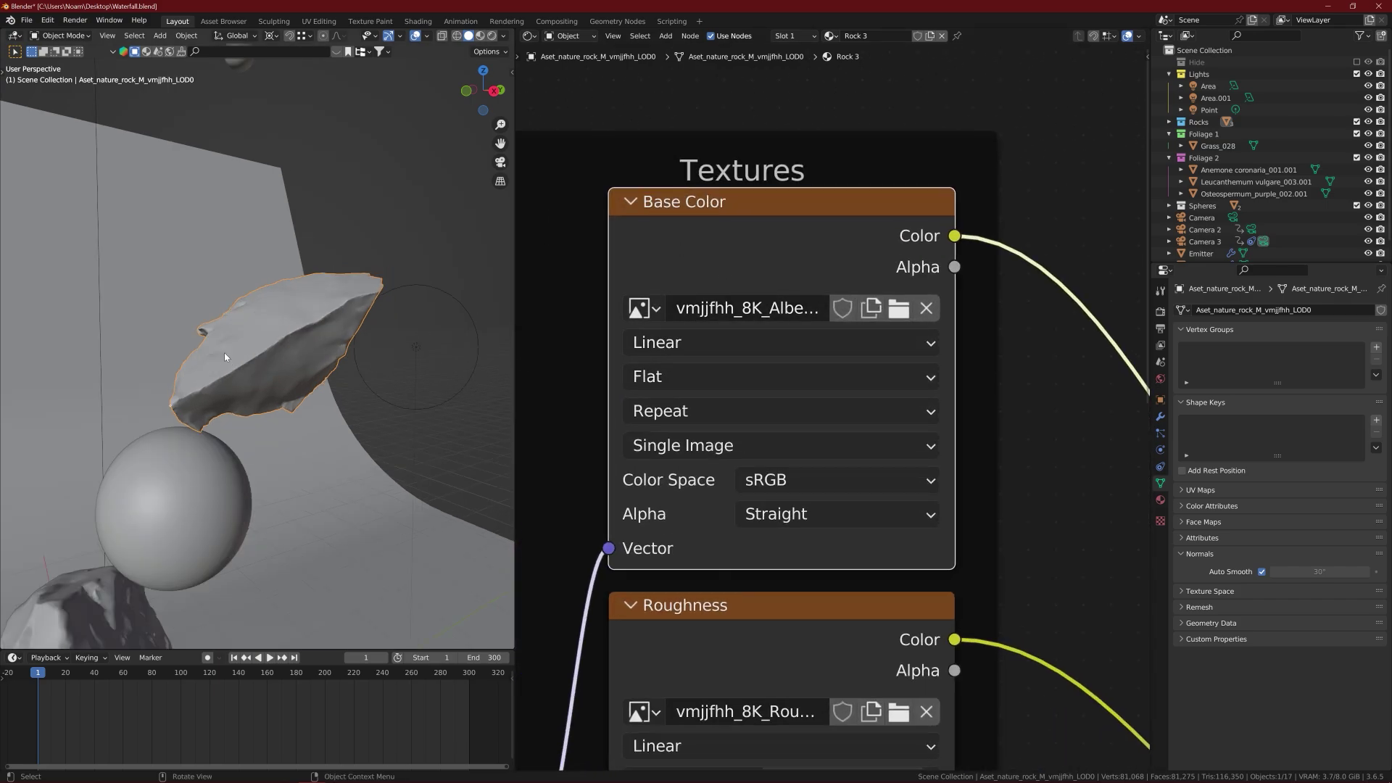
- Deselect the uppermost rock and examine its surface and its place in the rock stack from several angles
middle_click_drag(224, 353, 311, 341)
scroll(308, 343, "up", 3)
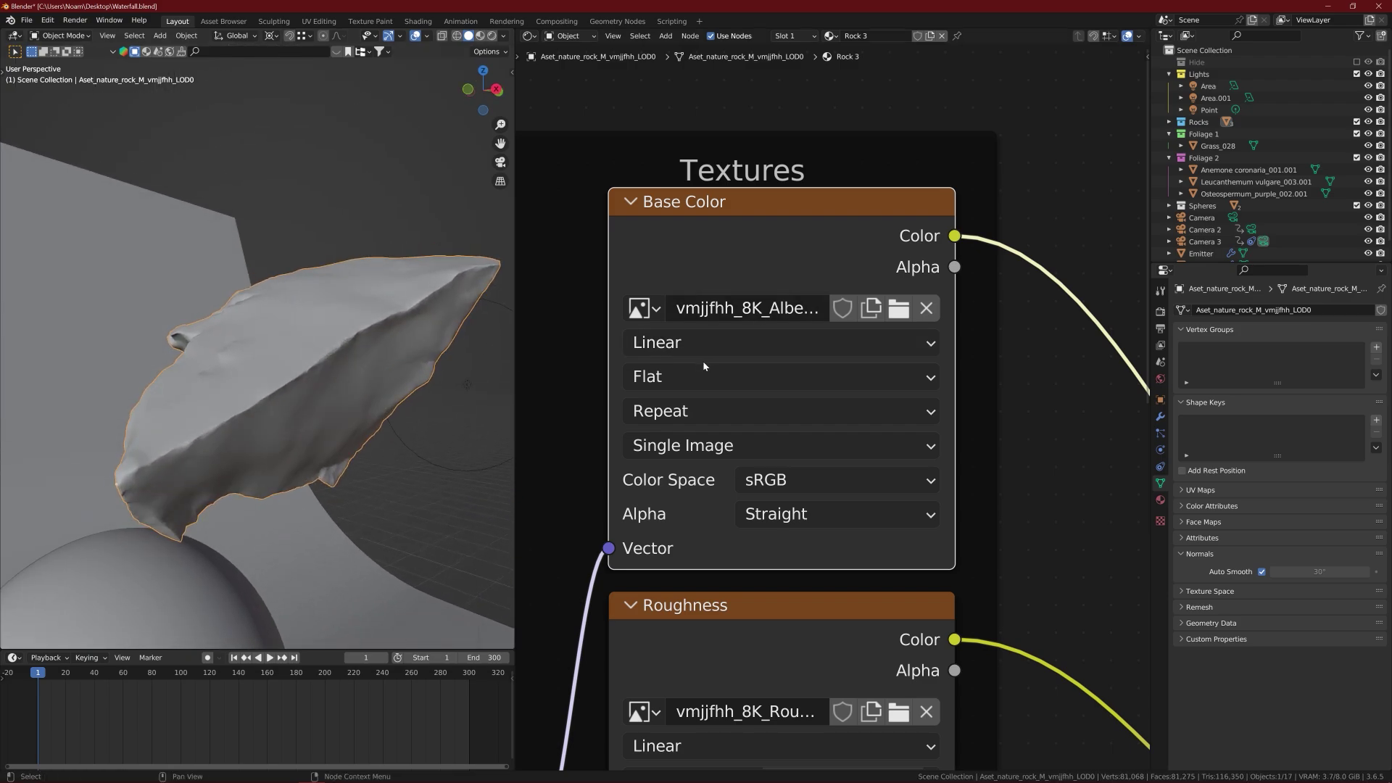
scroll(310, 381, "down", 1)
scroll(218, 351, "down", 3)
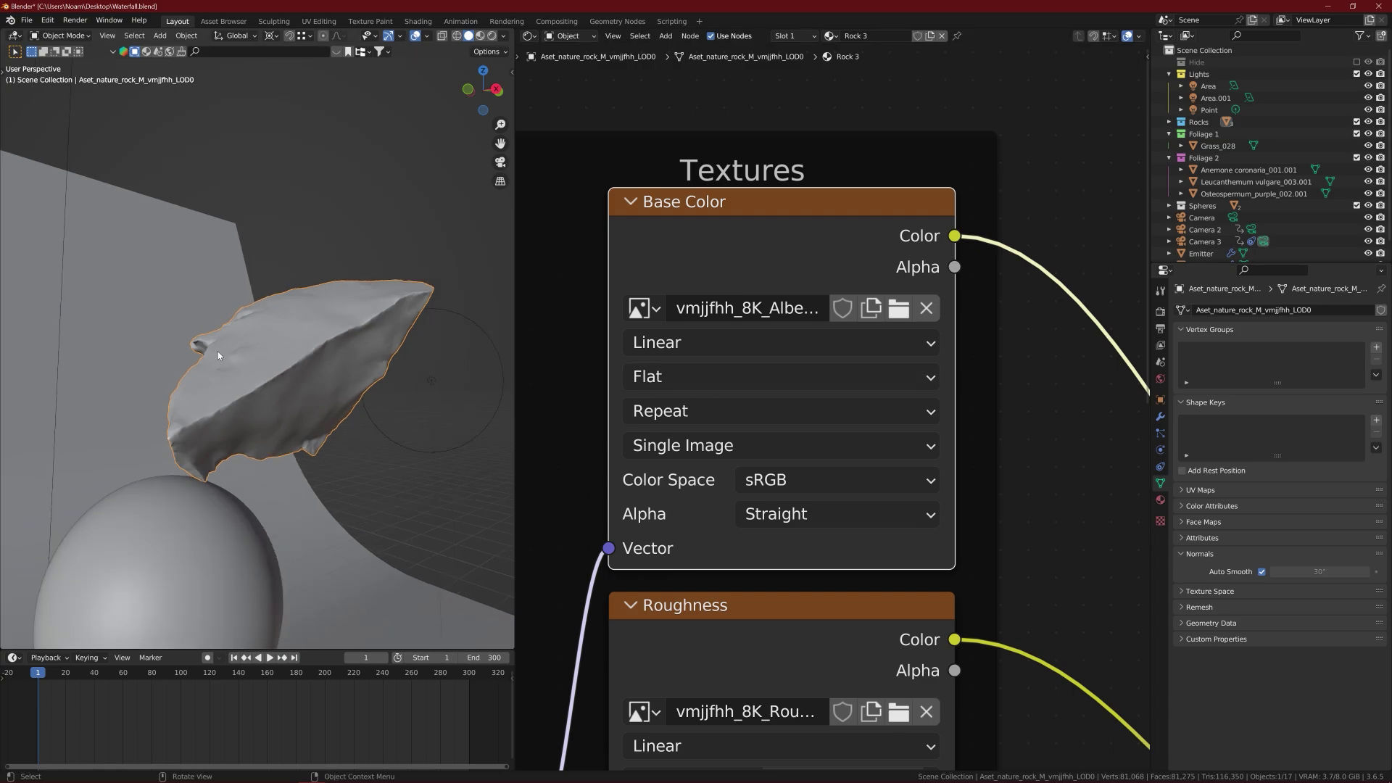
middle_click_drag(229, 356, 356, 345)
left_click(317, 283)
scroll(240, 379, "up", 2)
scroll(273, 380, "down", 2)
scroll(356, 343, "up", 2)
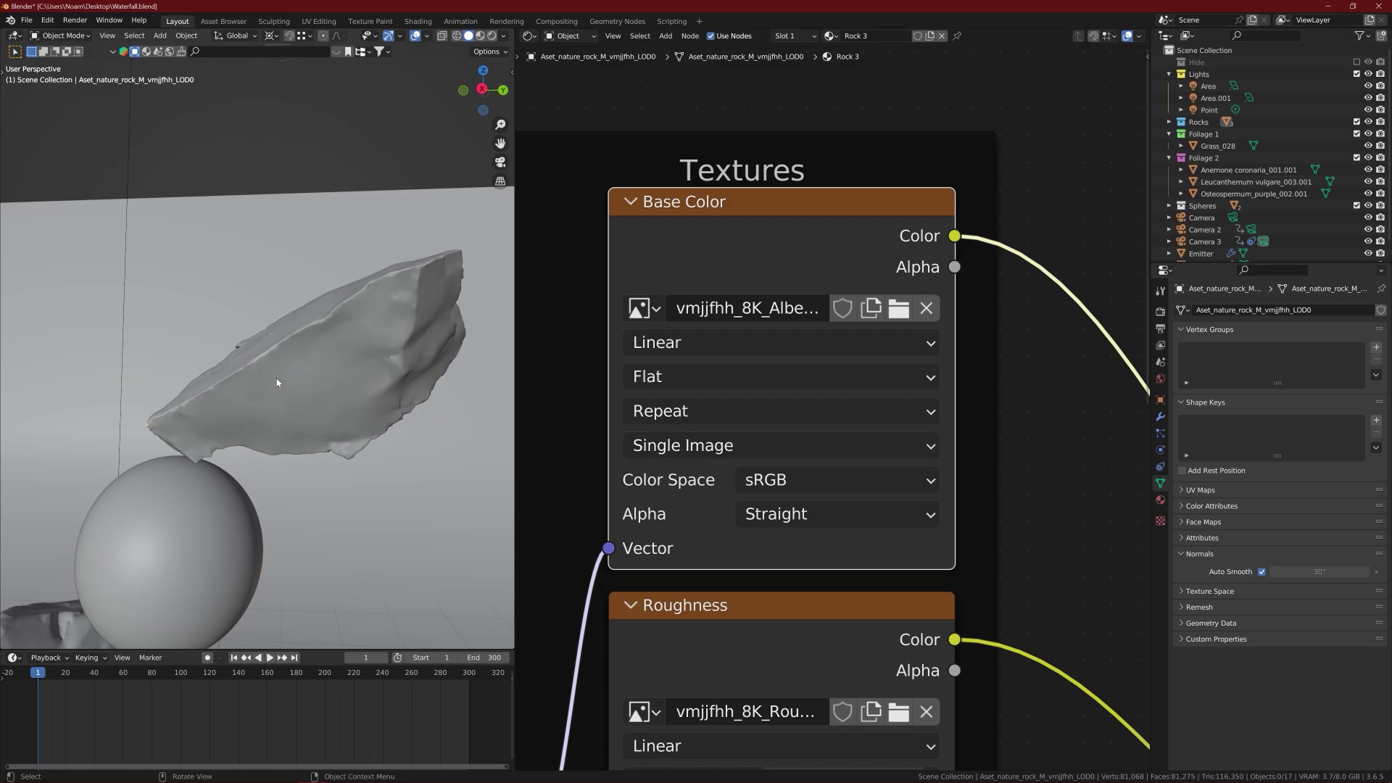
scroll(277, 381, "down", 2)
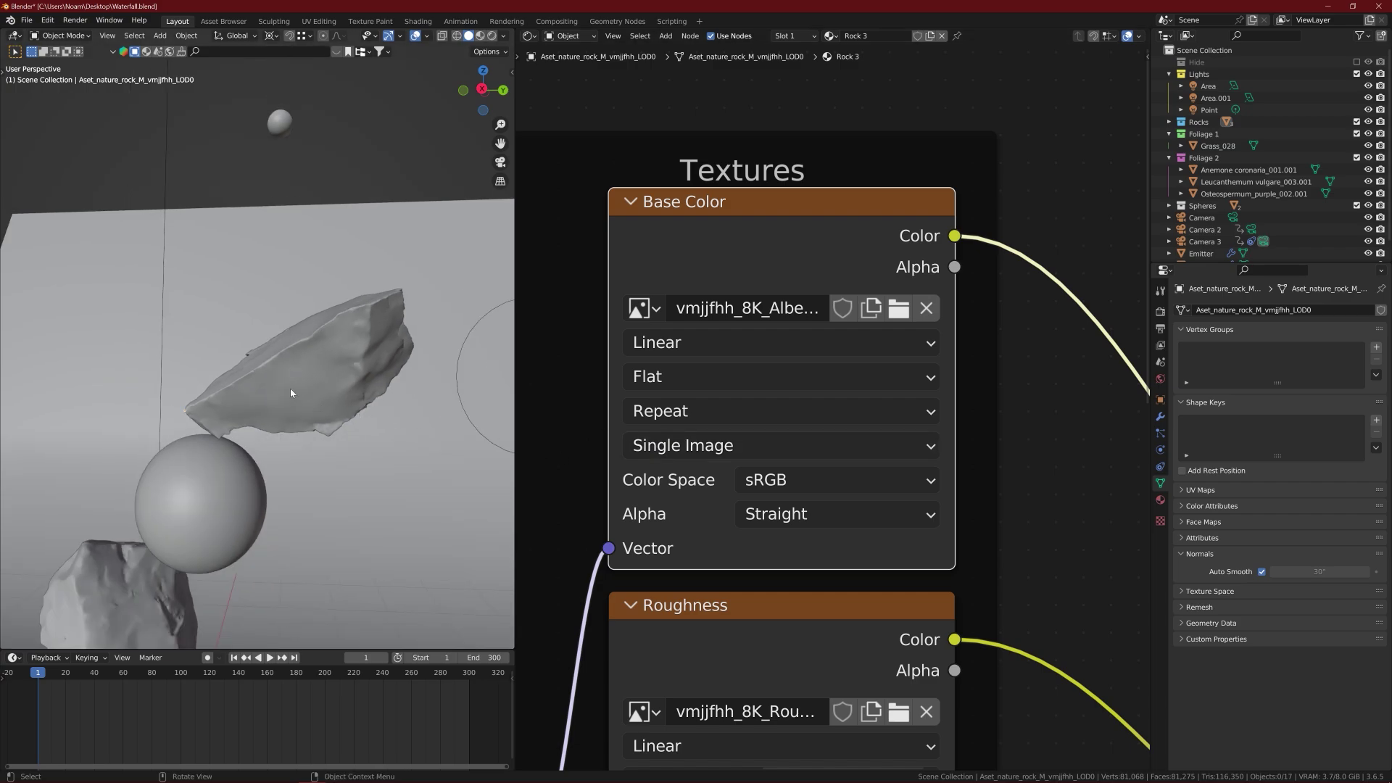
scroll(290, 385, "down", 2)
scroll(298, 380, "down", 1)
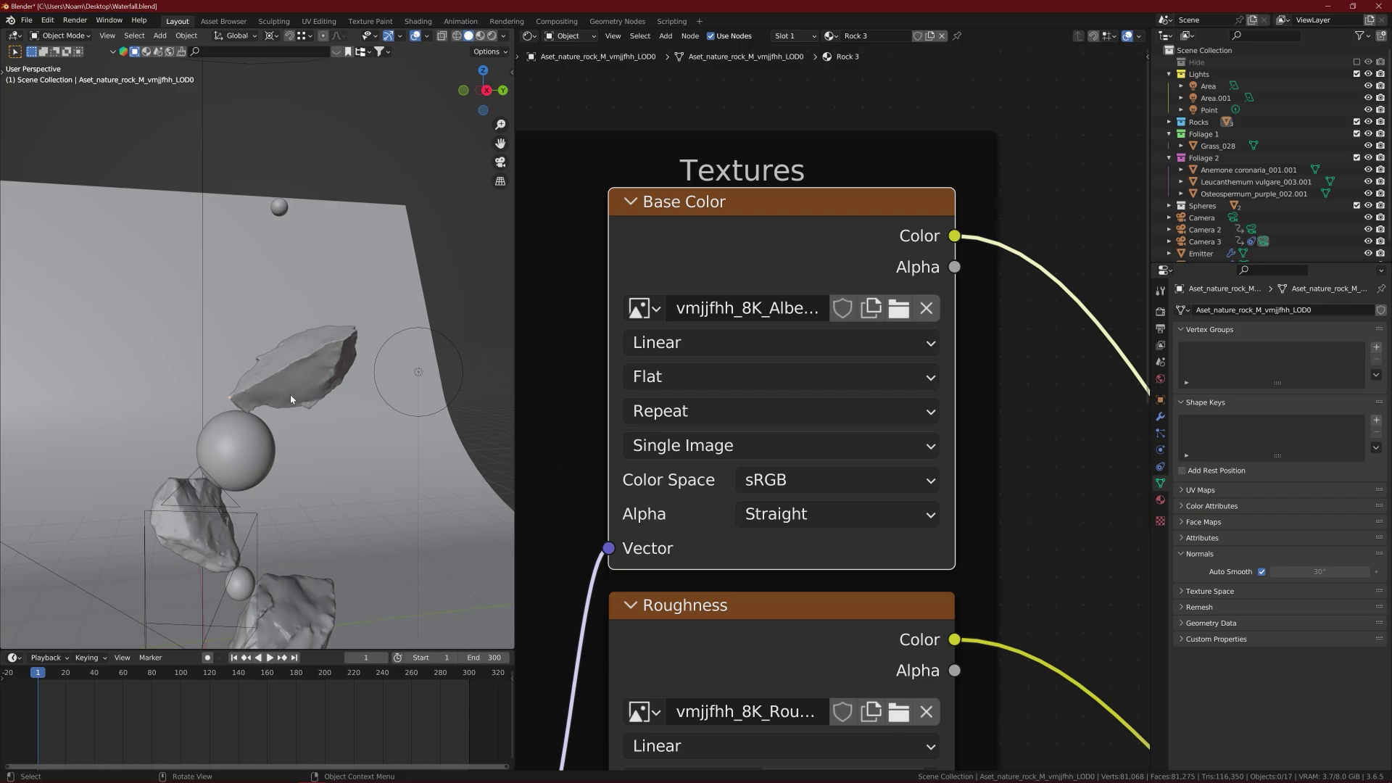
scroll(276, 400, "down", 3)
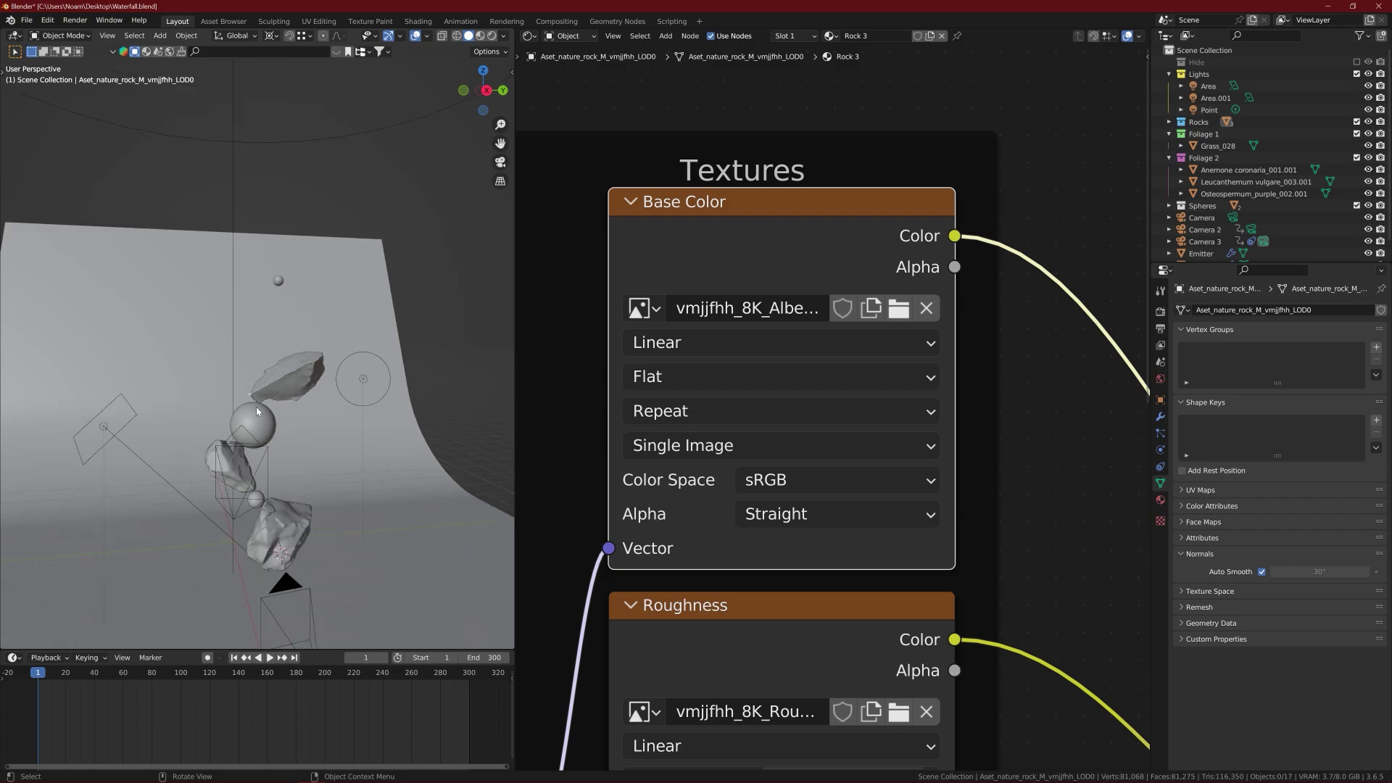
- Examine from several angles and distances how the spheres and rocks balance on one another in the stack
scroll(231, 487, "up", 2)
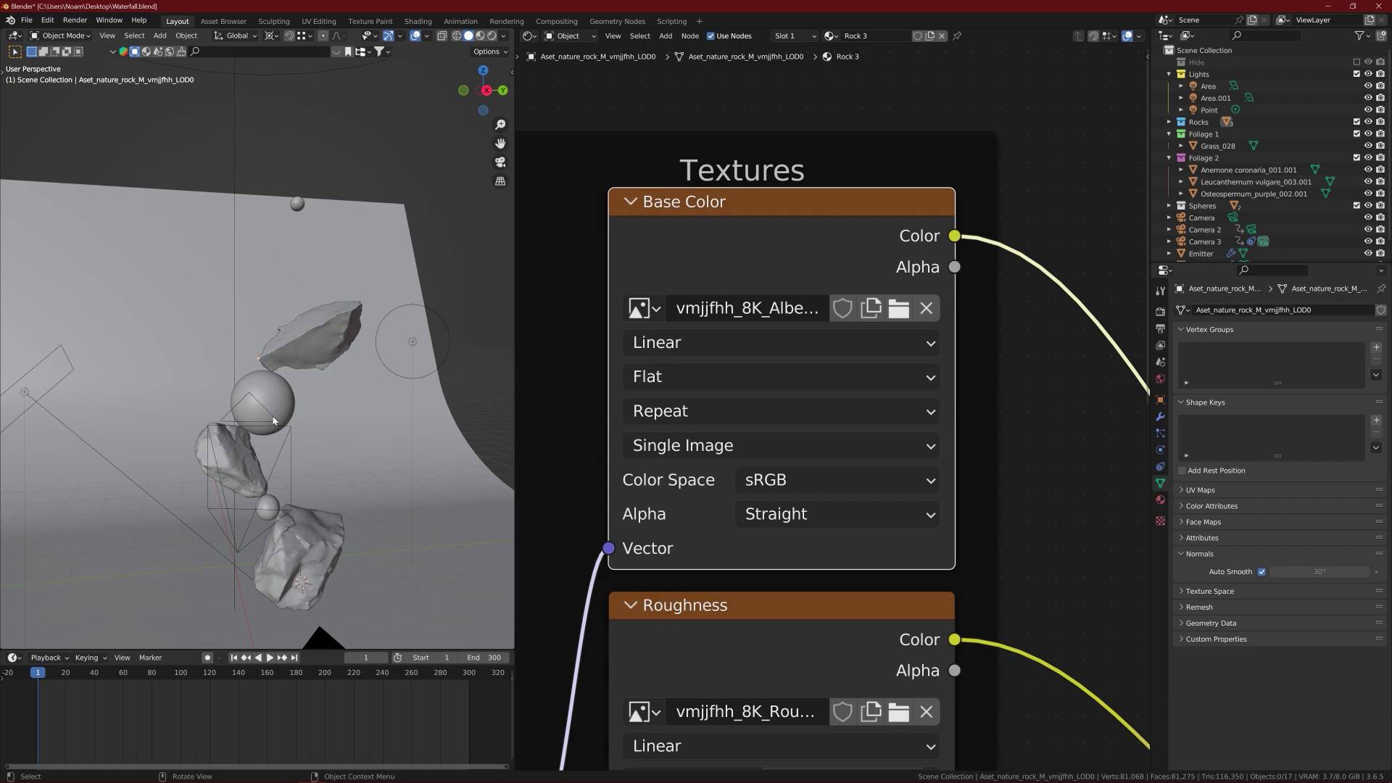
scroll(268, 391, "up", 2)
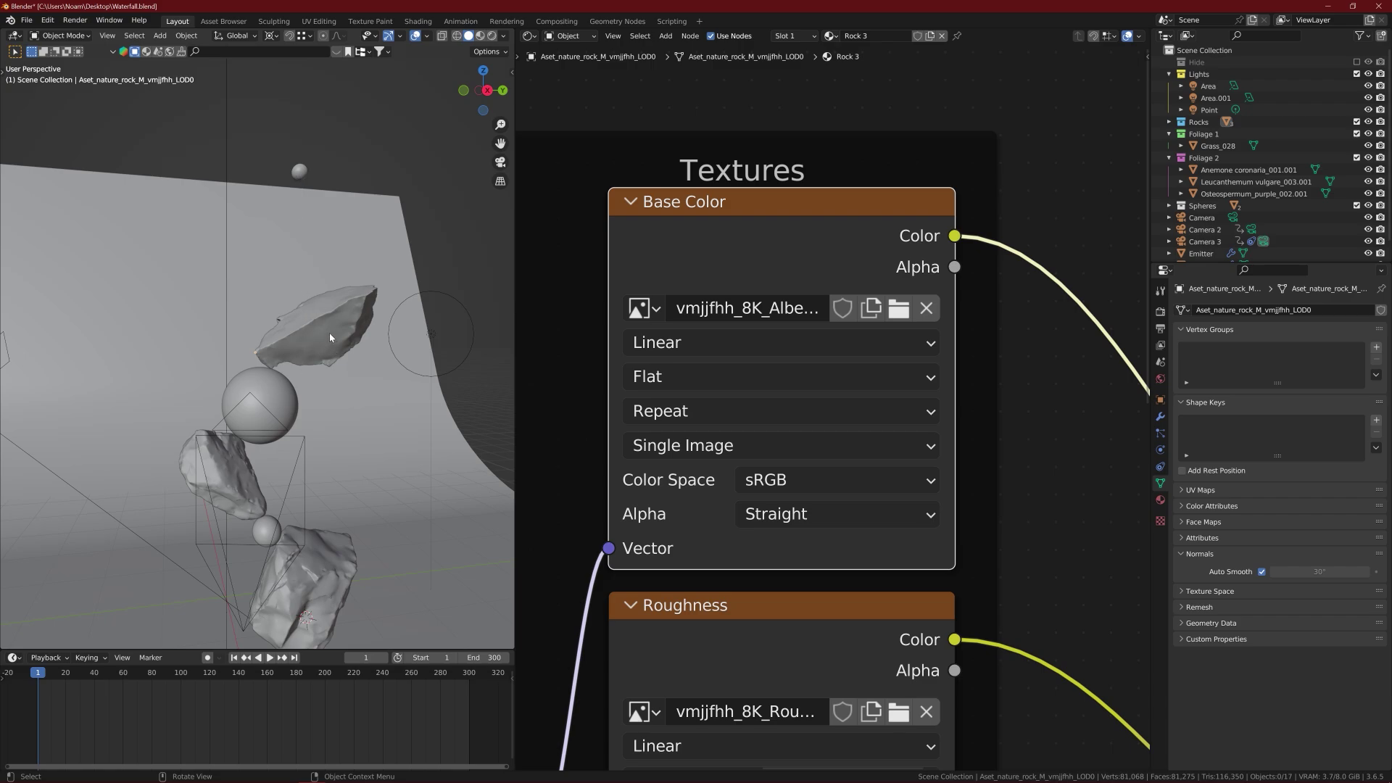
middle_click_drag(330, 338, 319, 367)
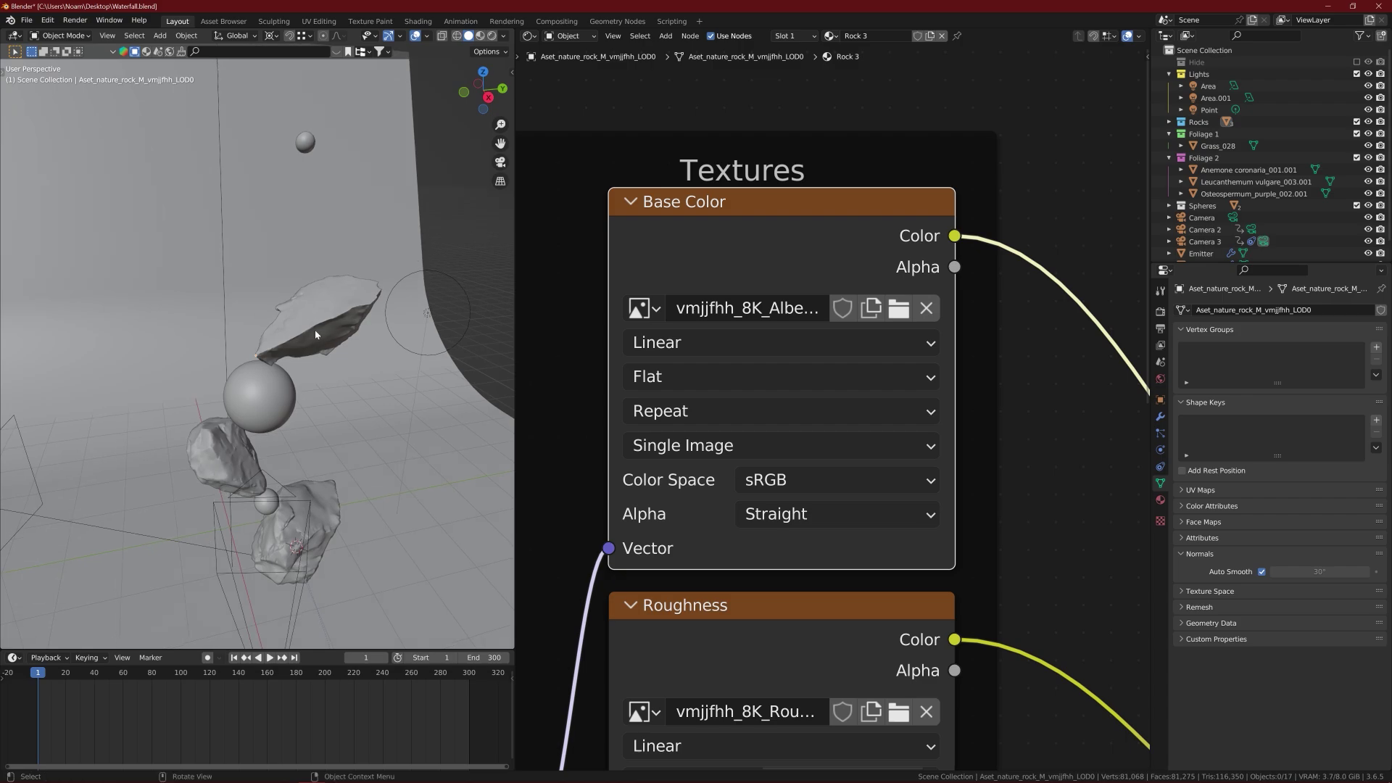
scroll(301, 358, "down", 3)
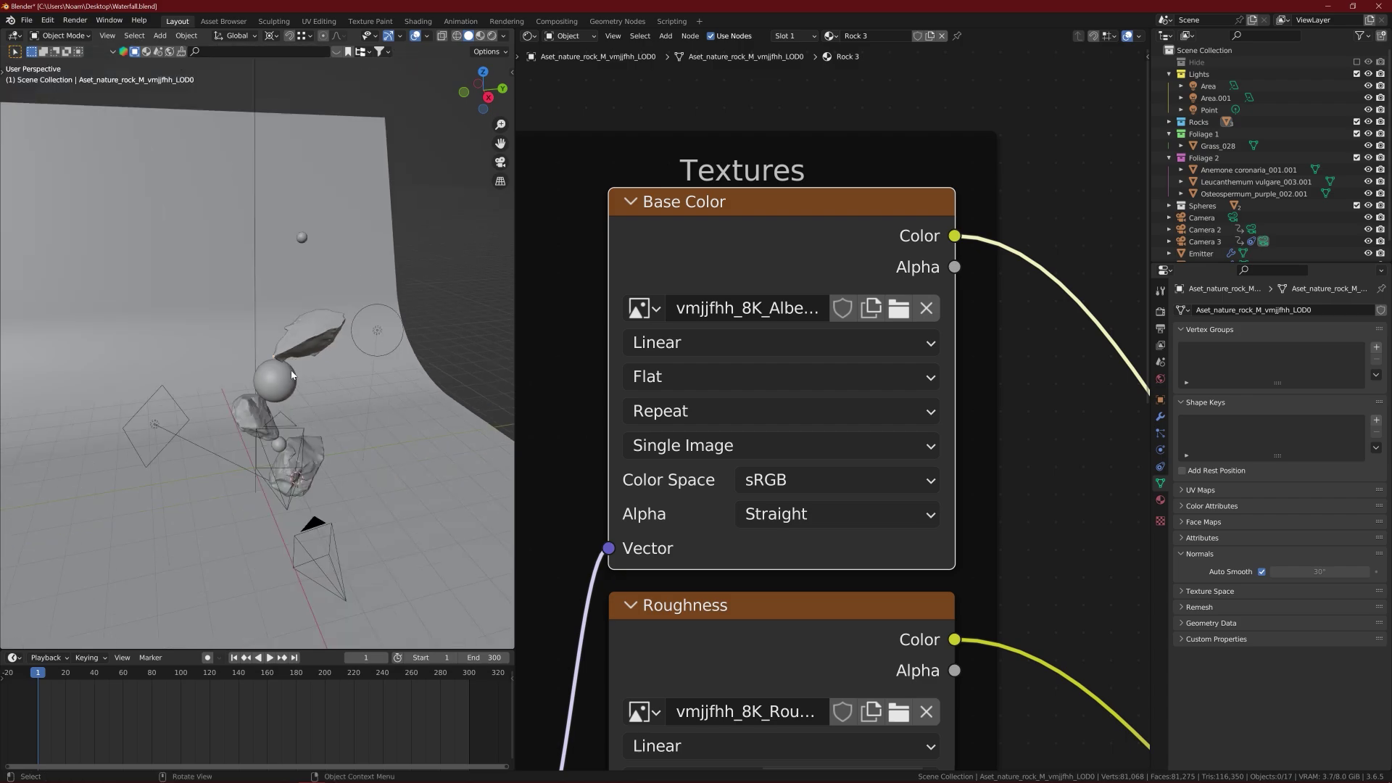
scroll(289, 408, "up", 3)
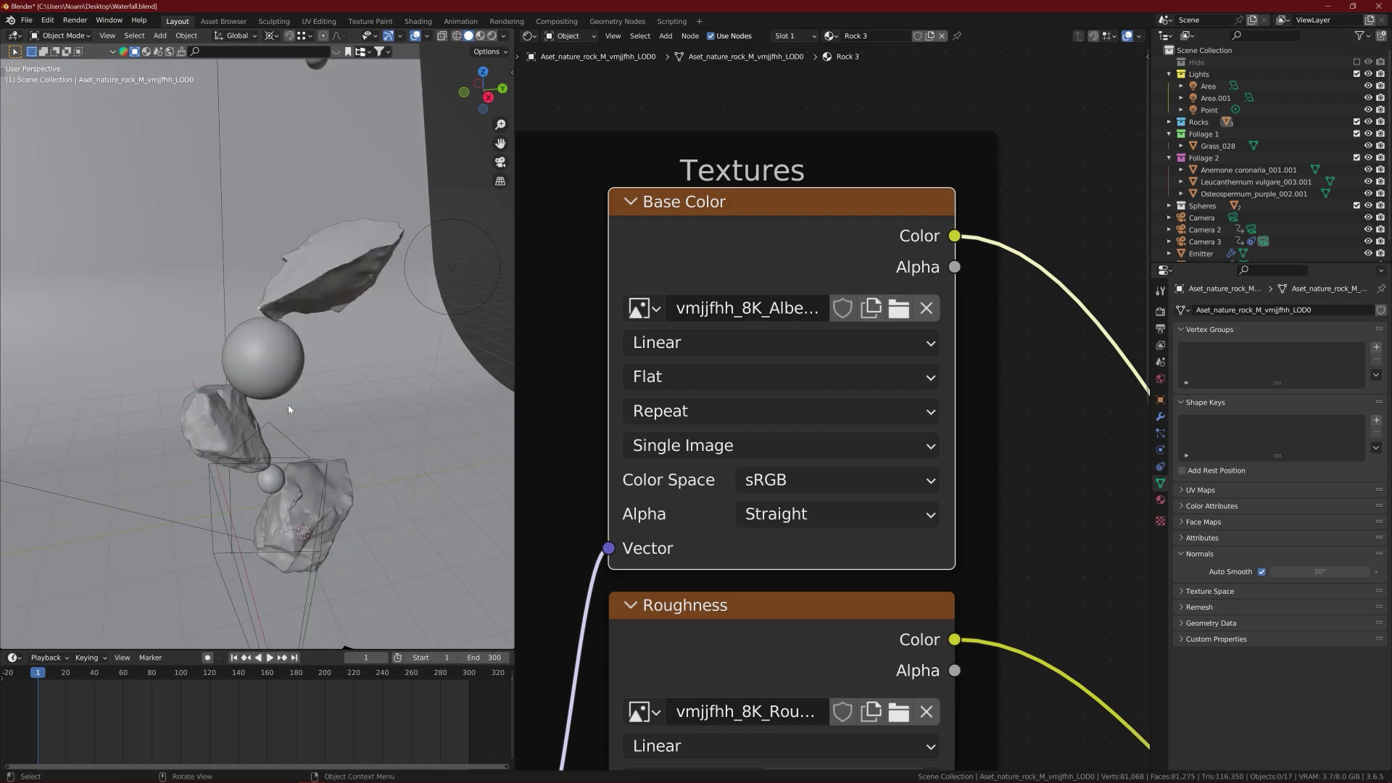
middle_click_drag(286, 397, 271, 374)
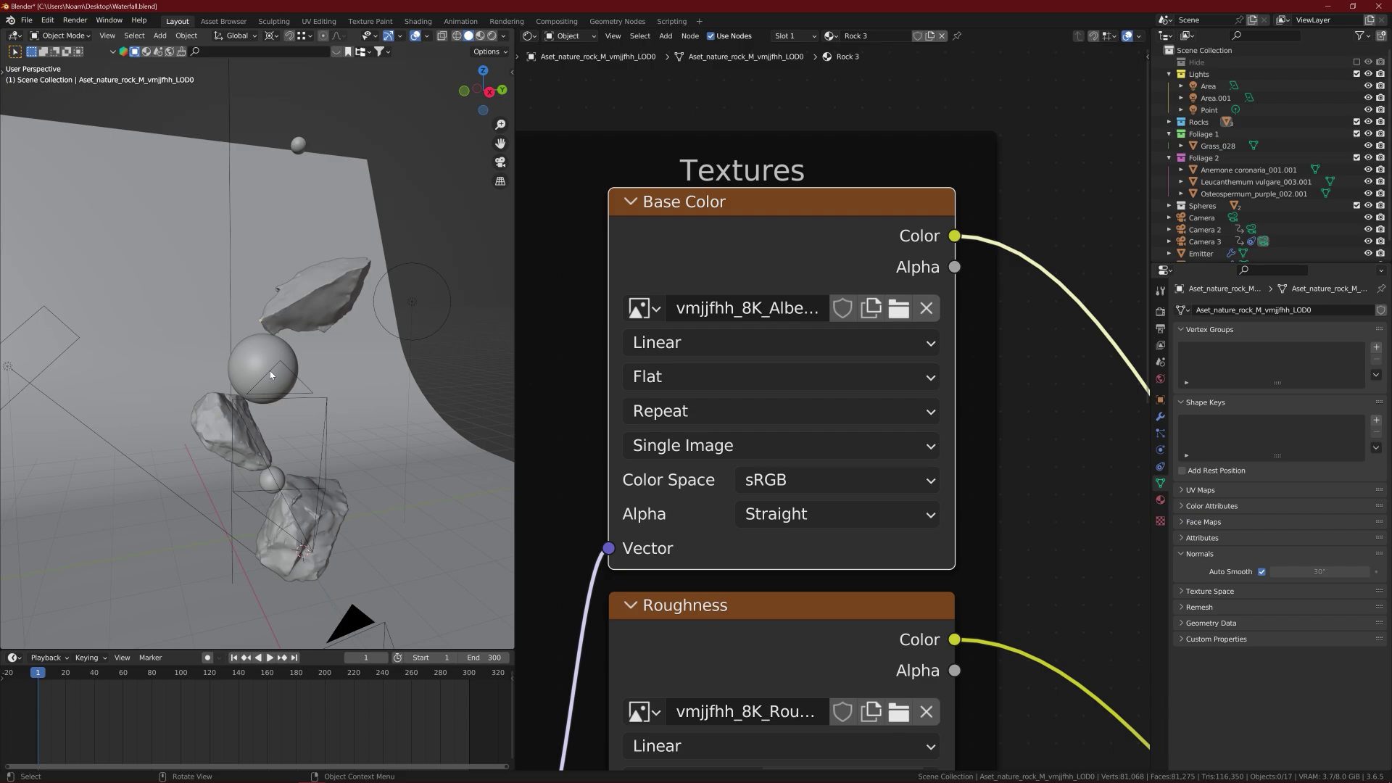
middle_click_drag(271, 374, 254, 374)
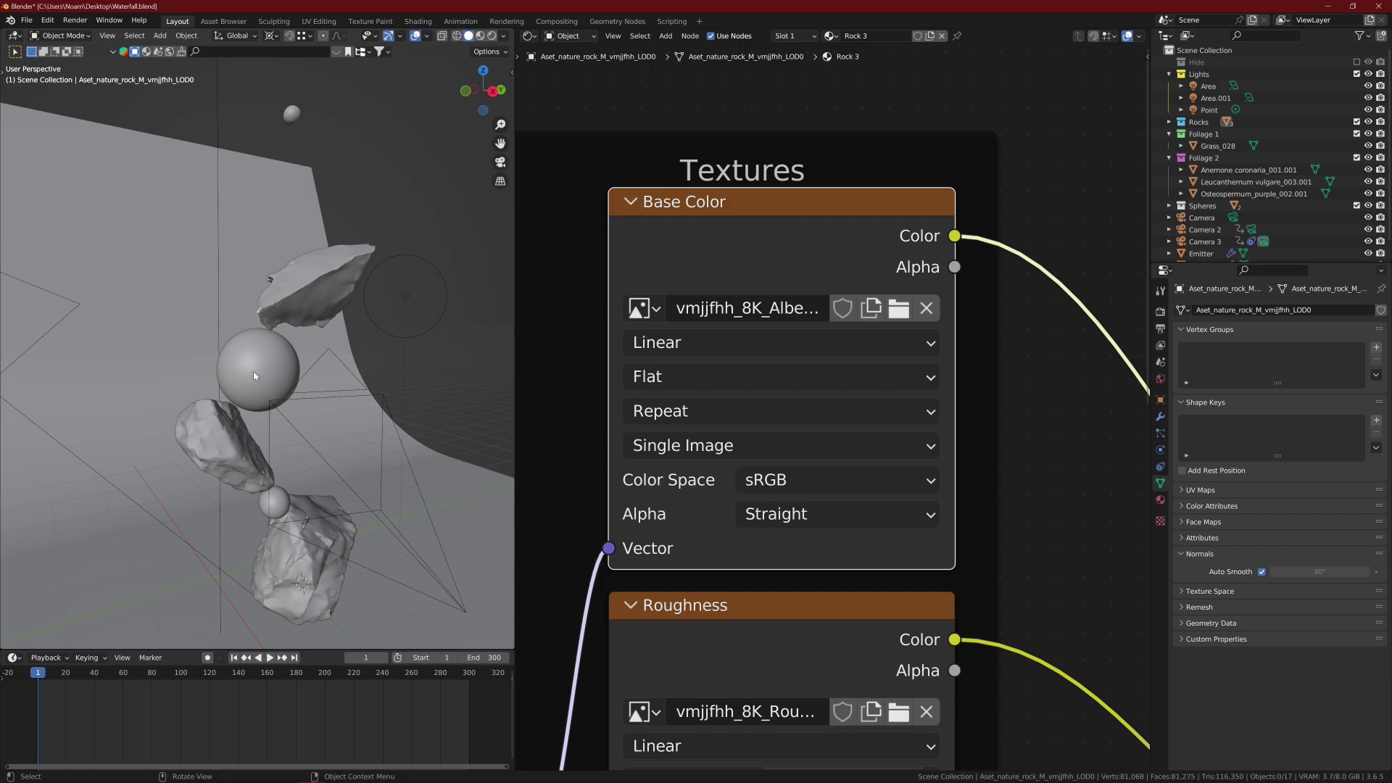
middle_click_drag(255, 365, 254, 377)
scroll(245, 380, "up", 1)
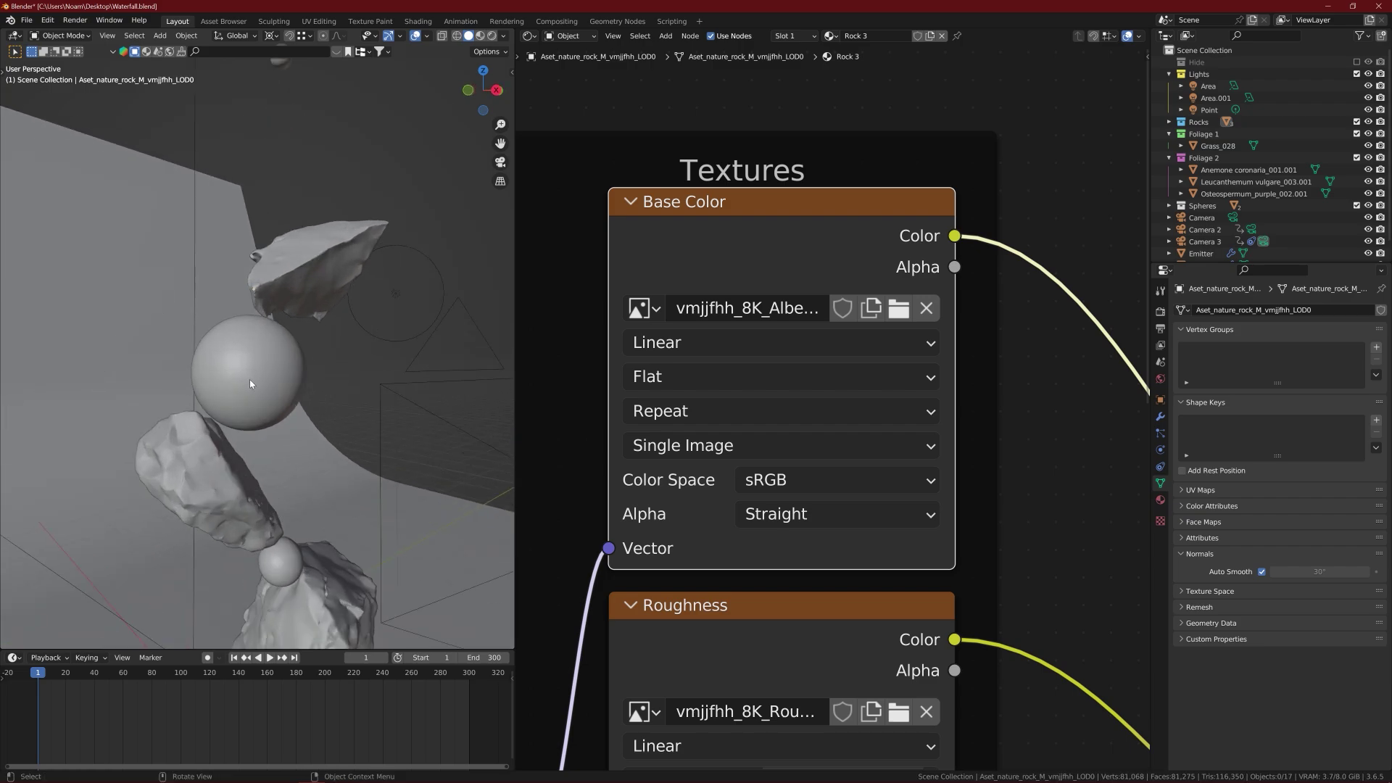
mouse_move(245, 371)
middle_mouse_down()
mouse_move(276, 353)
mouse_move(241, 359)
mouse_move(245, 374)
middle_mouse_up()
scroll(272, 374, "up", 1)
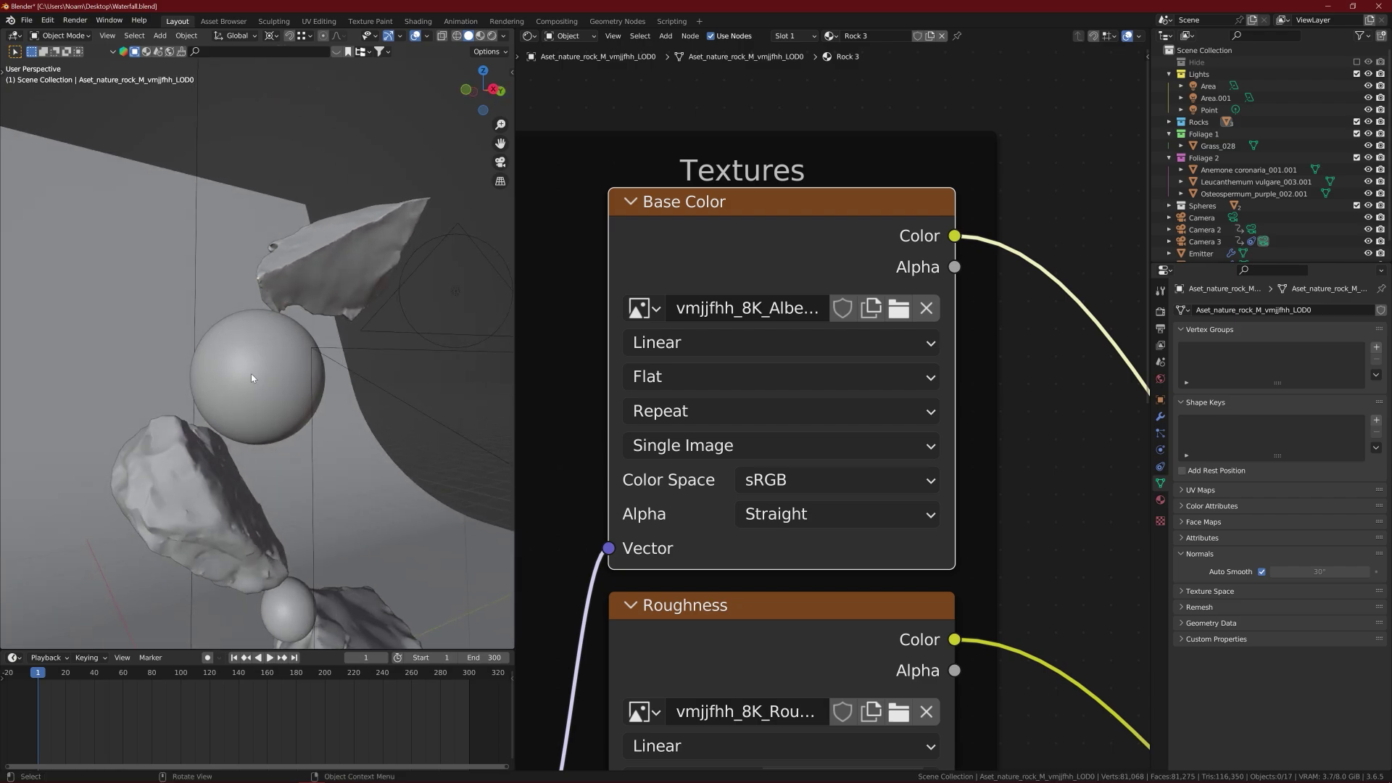